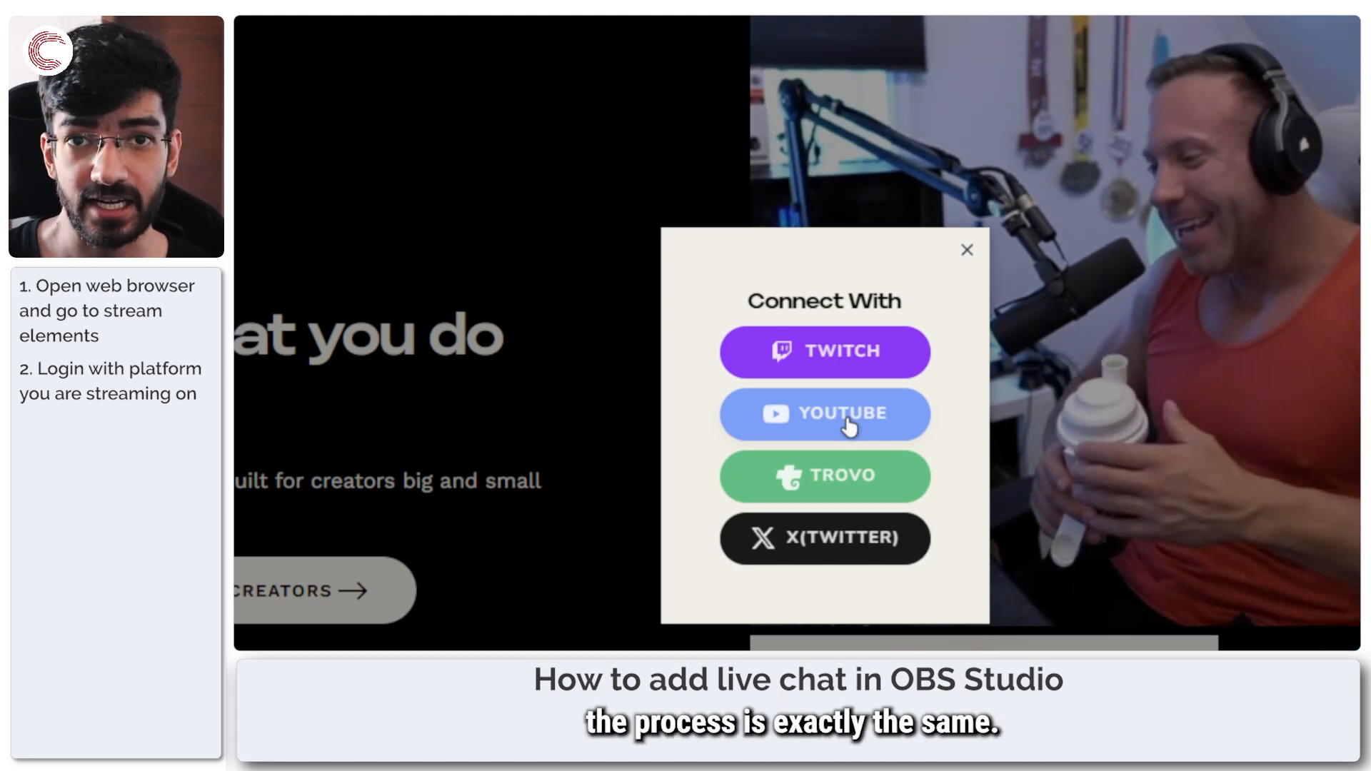
Step: Connect to StreamElements with the YouTube account and open the Overlays page under the streaming tools
{"action": "left_click", "coordinate": [848, 426]}
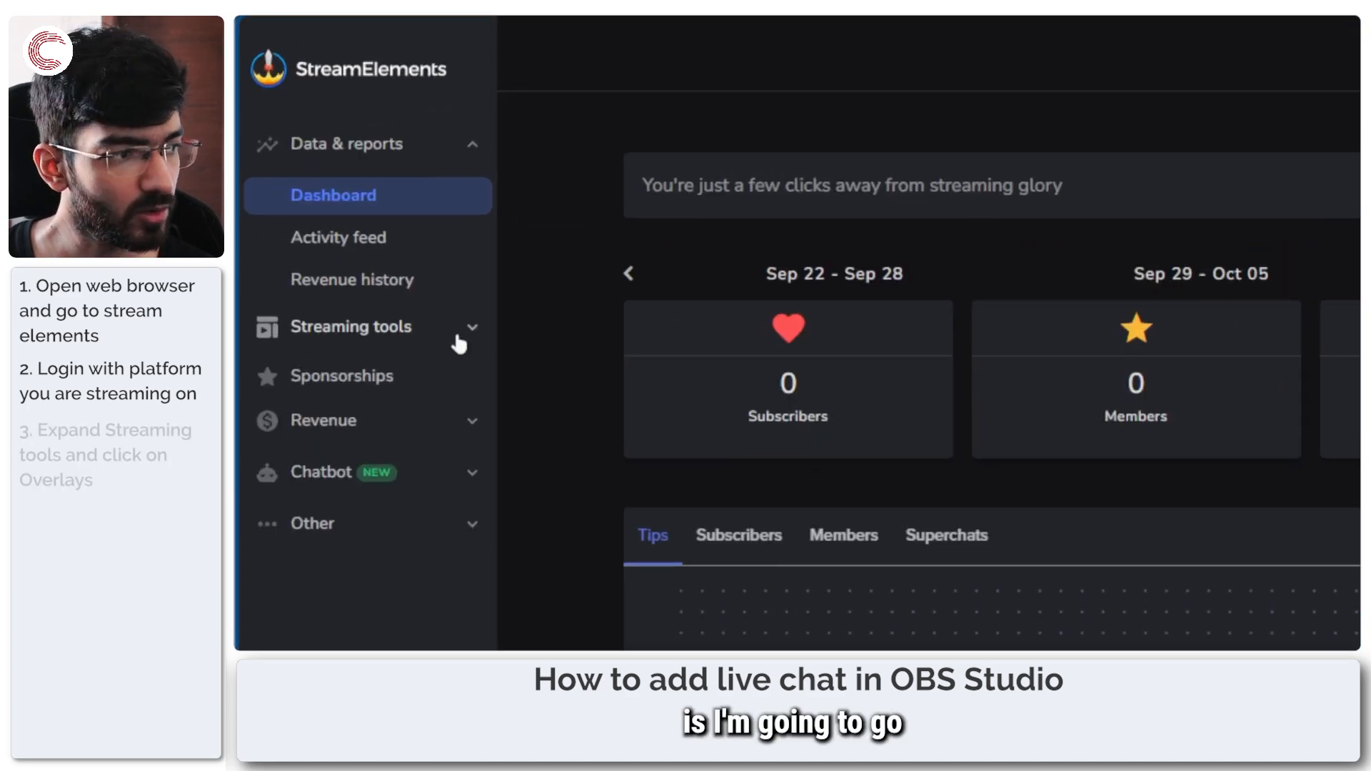
{"action": "left_click", "coordinate": [347, 243]}
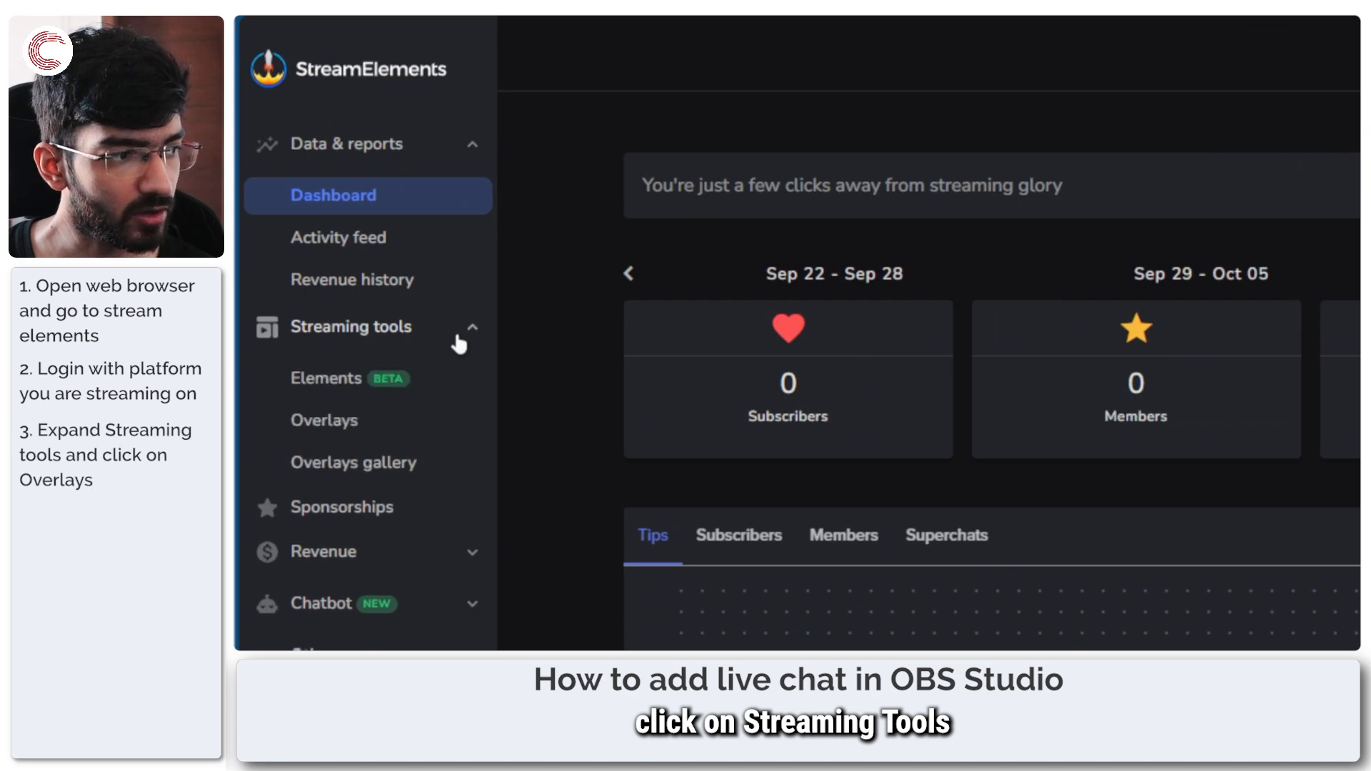
{"action": "left_click", "coordinate": [404, 427]}
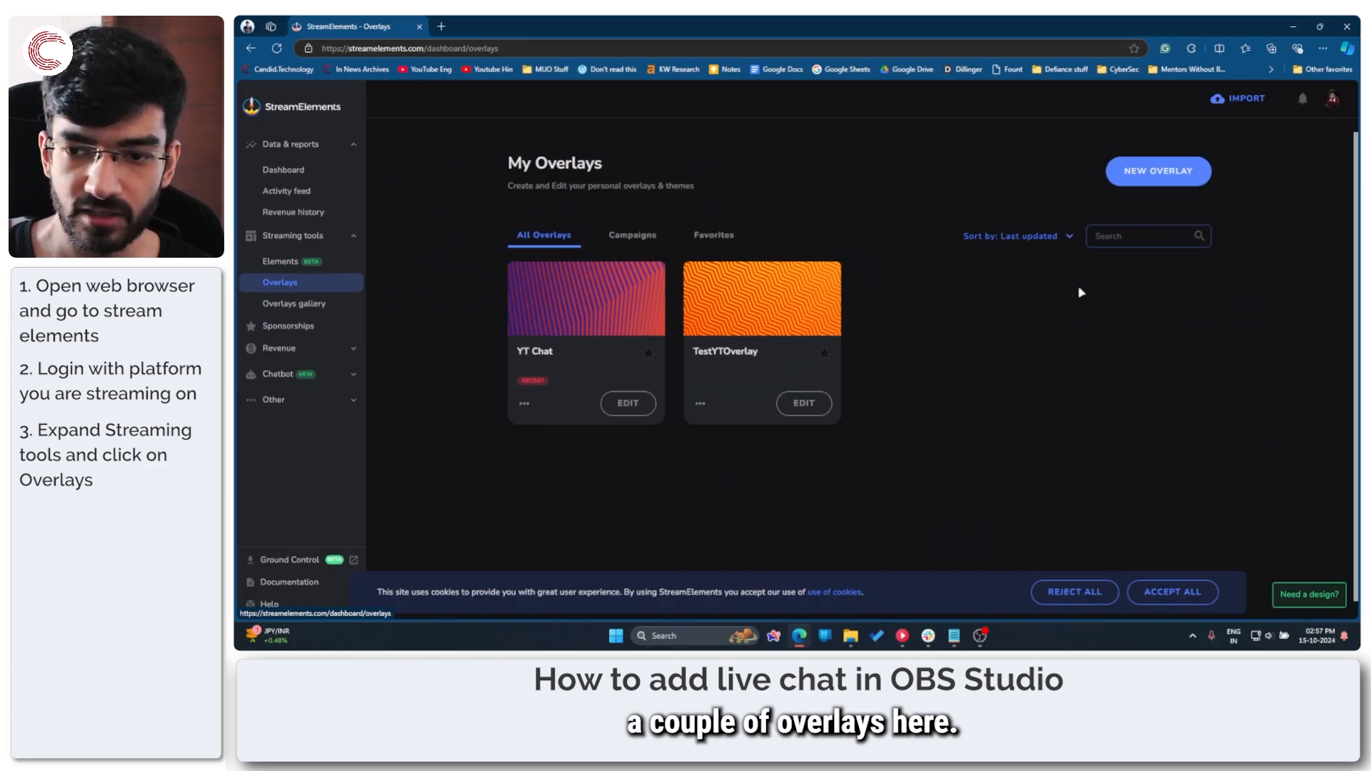
Step: Create a new overlay at 1080p resolution and name it "YT Chat Test"
{"action": "left_click", "coordinate": [1159, 175]}
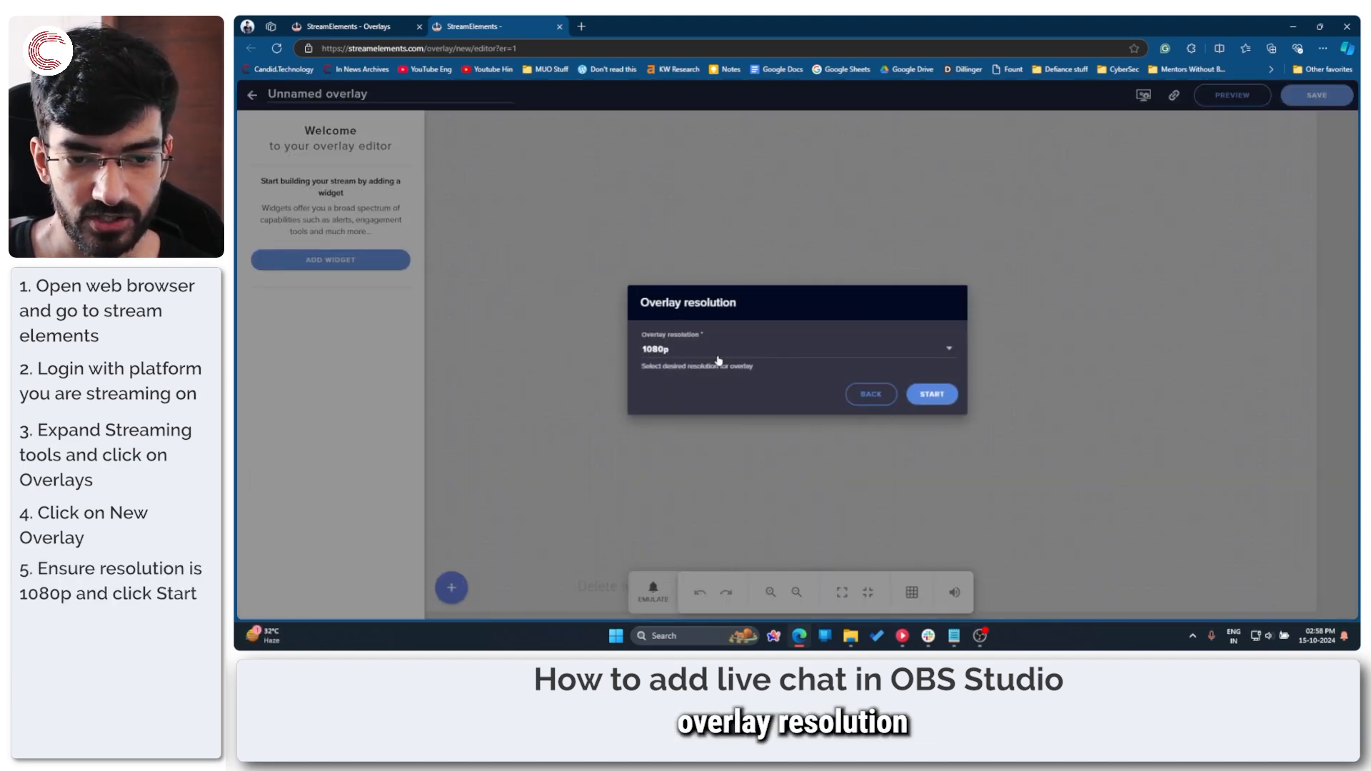
{"action": "left_click", "coordinate": [937, 396]}
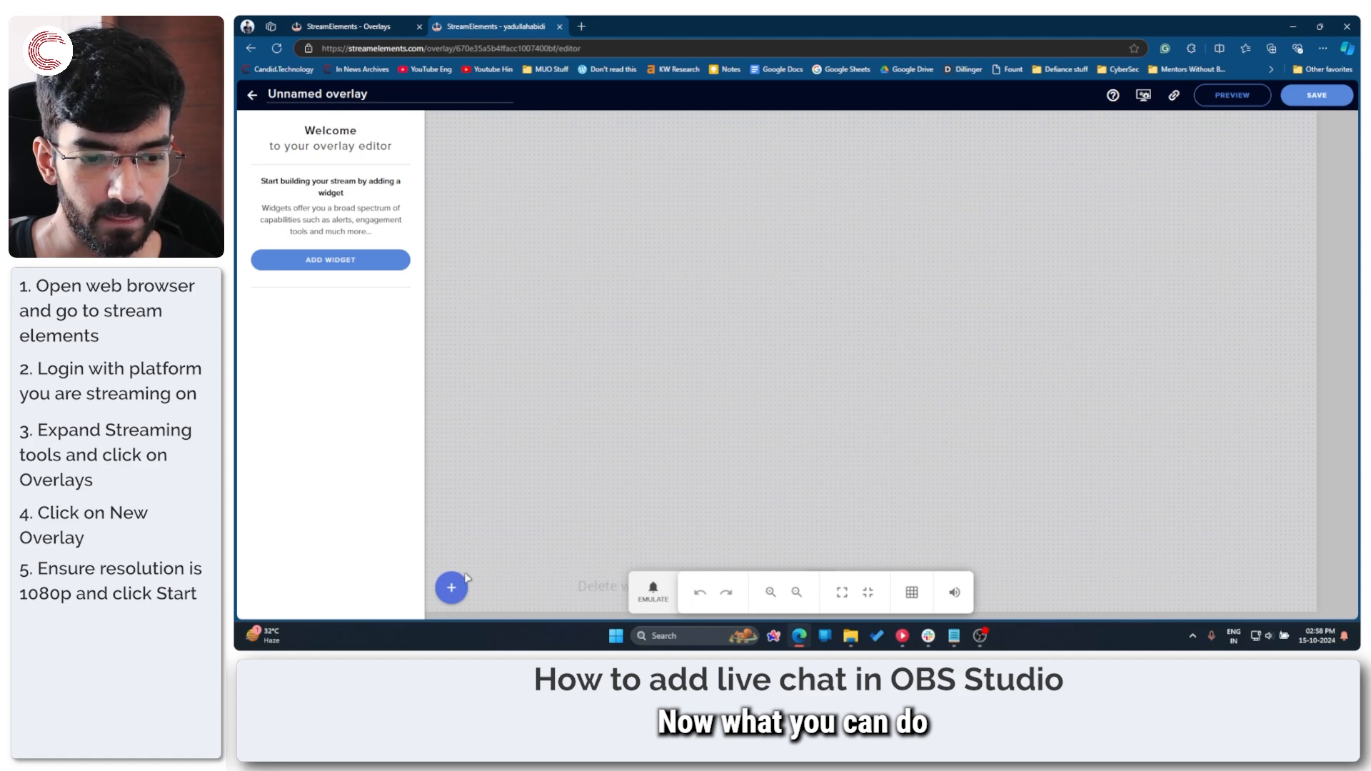
{"action": "left_click", "coordinate": [388, 95]}
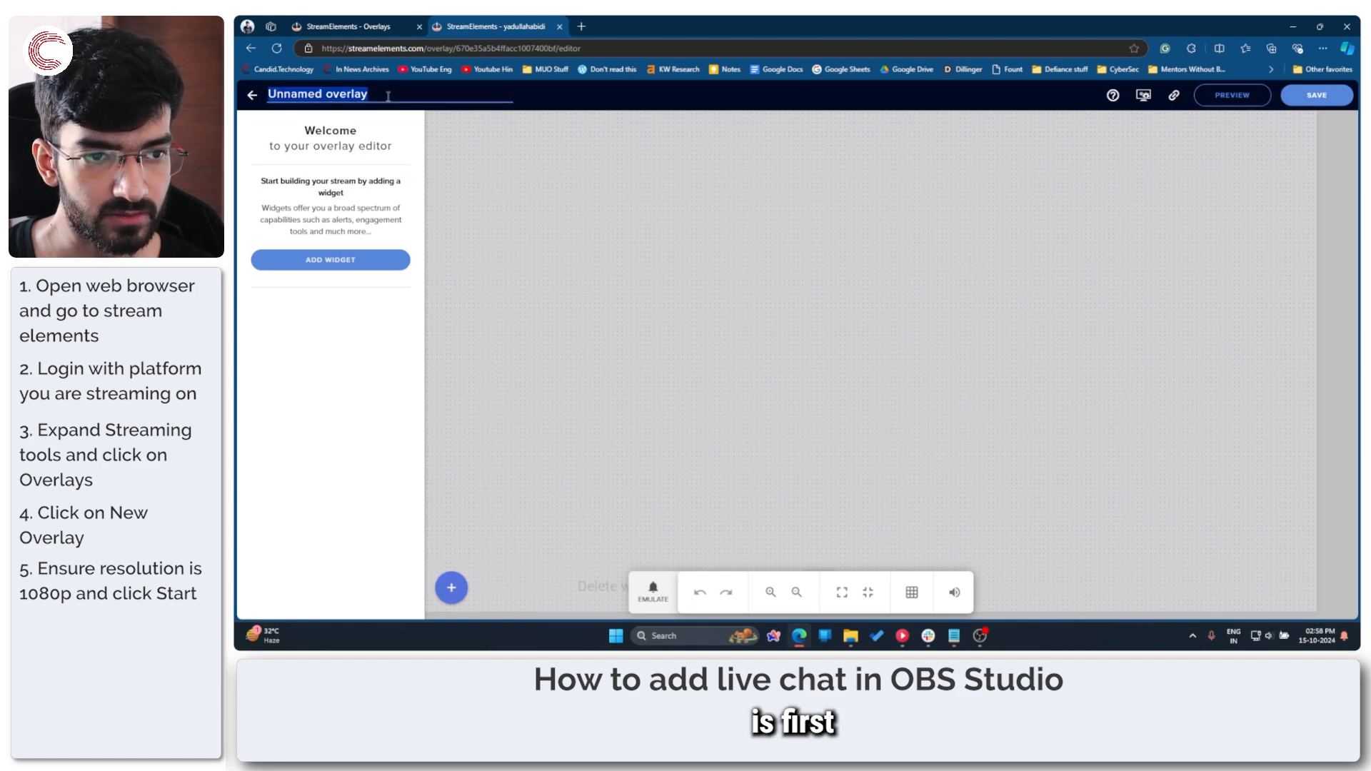
{"action": "type", "text": "YT"}
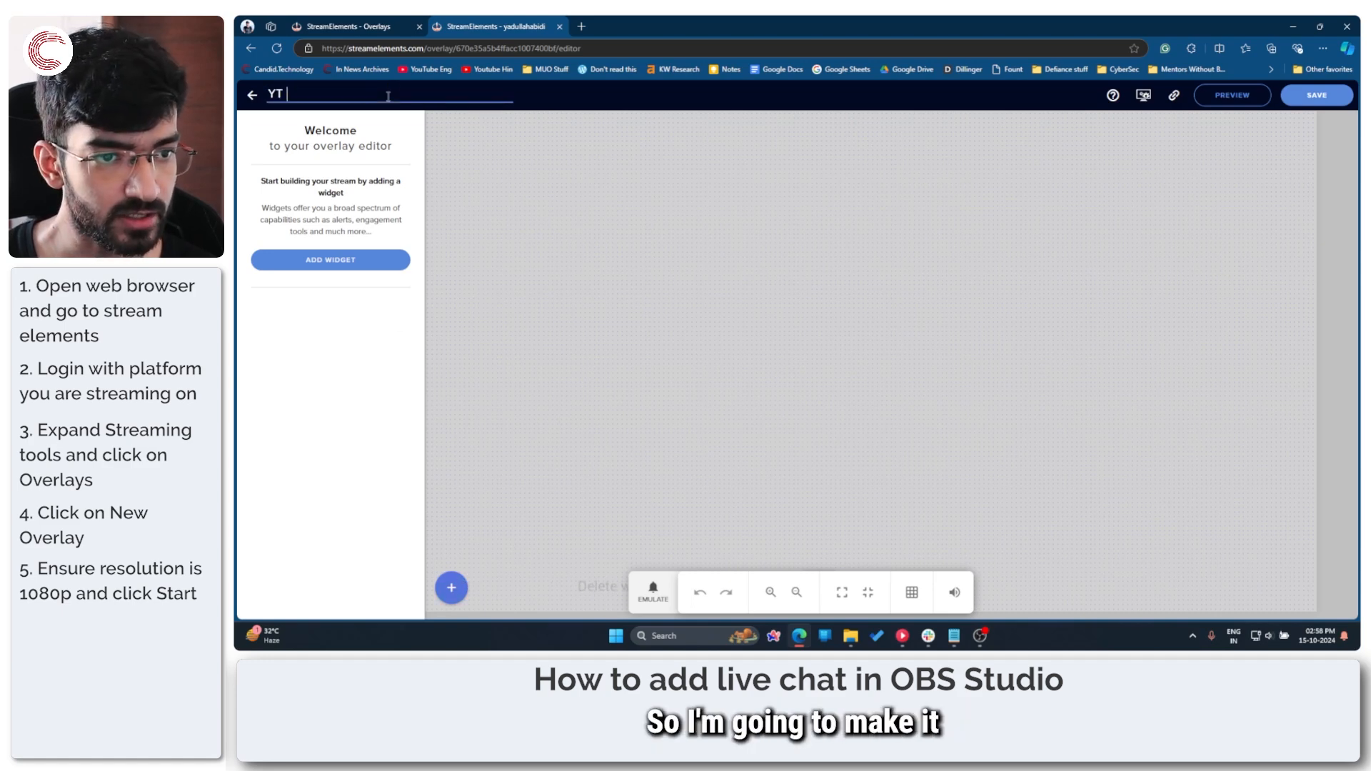
{"action": "type", "text": " Chat Test"}
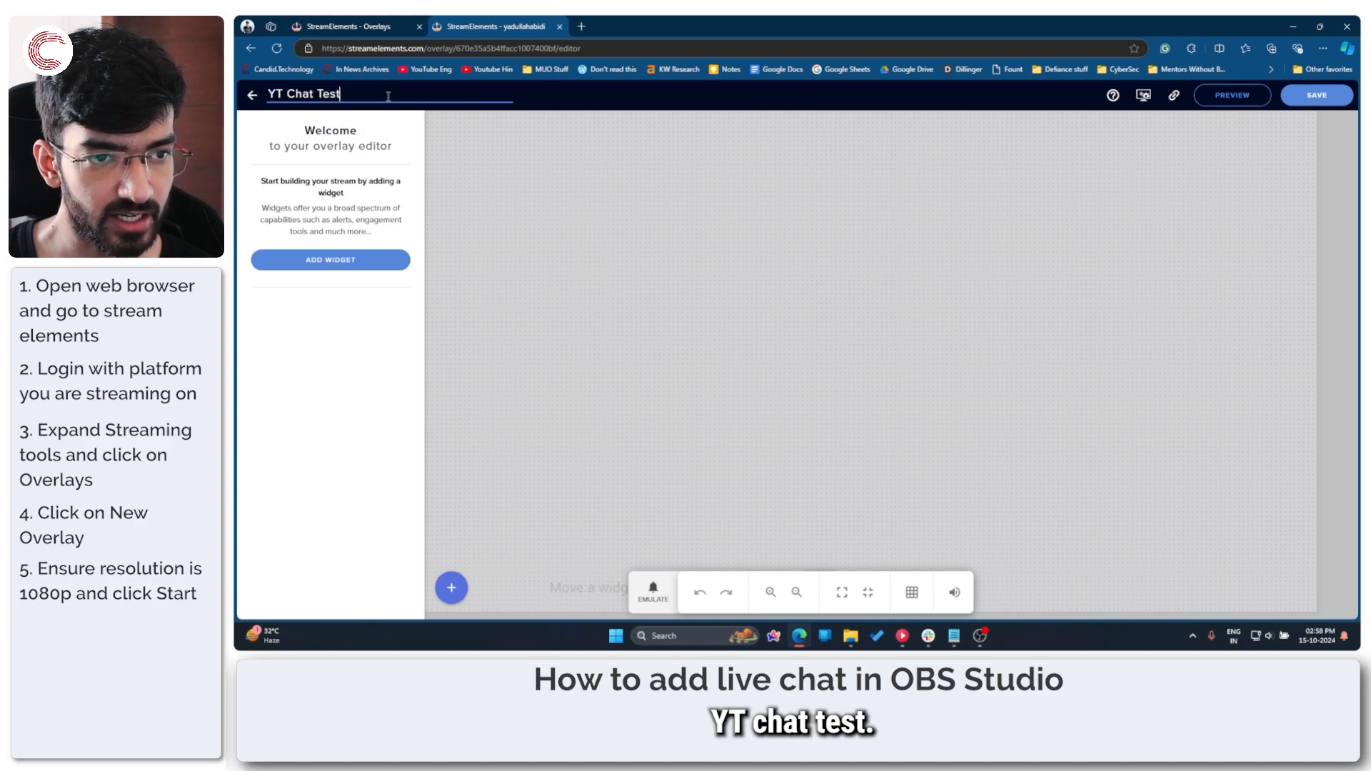
{"action": "left_click", "coordinate": [611, 269]}
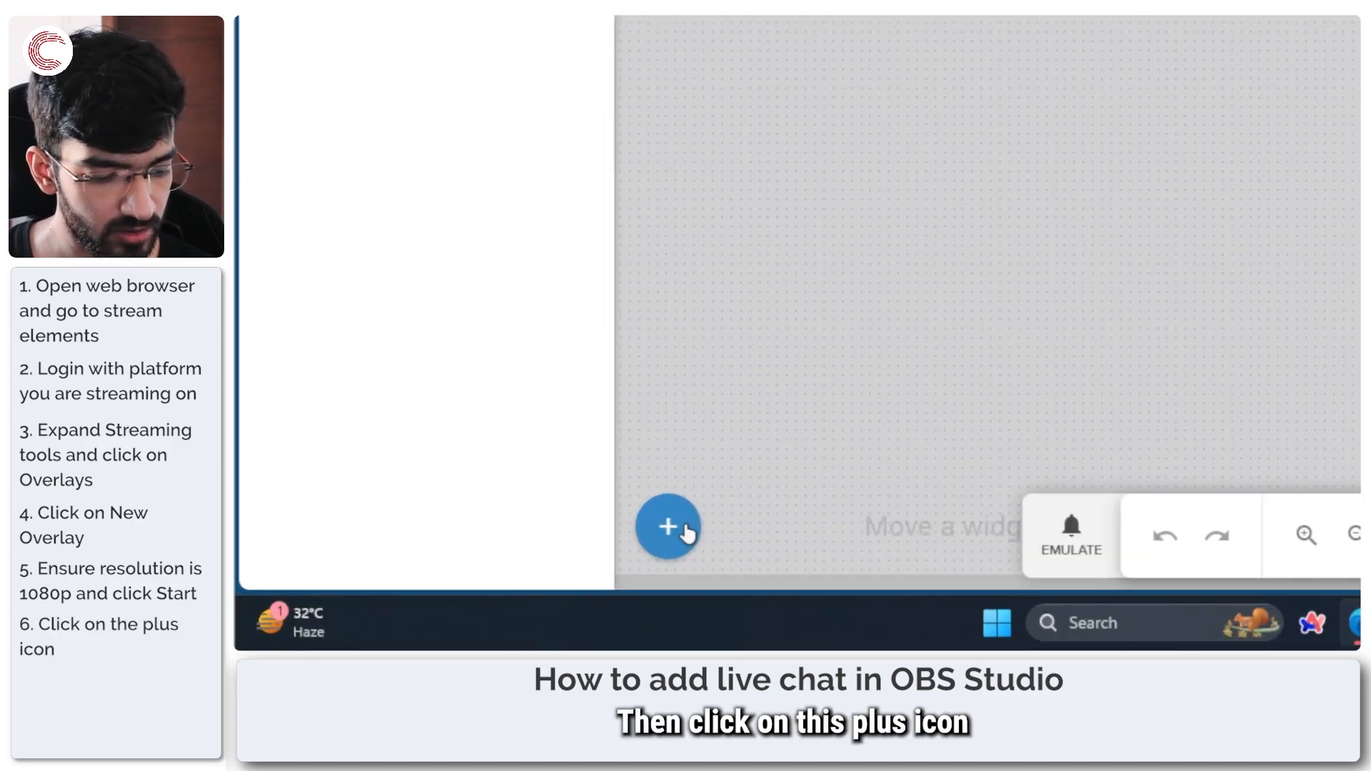
Step: Add the "Your stream's chat" widget from the Stream Tools category to the overlay
{"action": "left_click", "coordinate": [460, 590]}
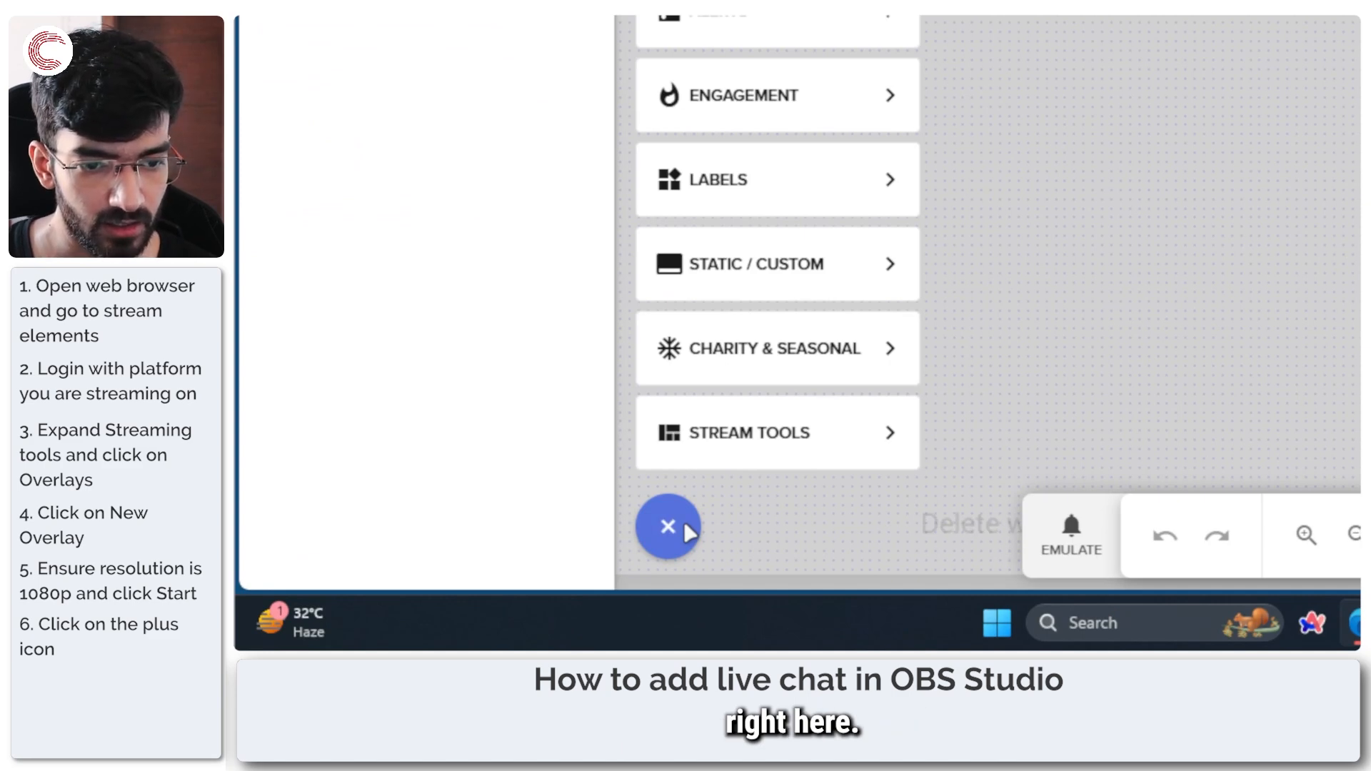
{"action": "mouse_move", "coordinate": [795, 436]}
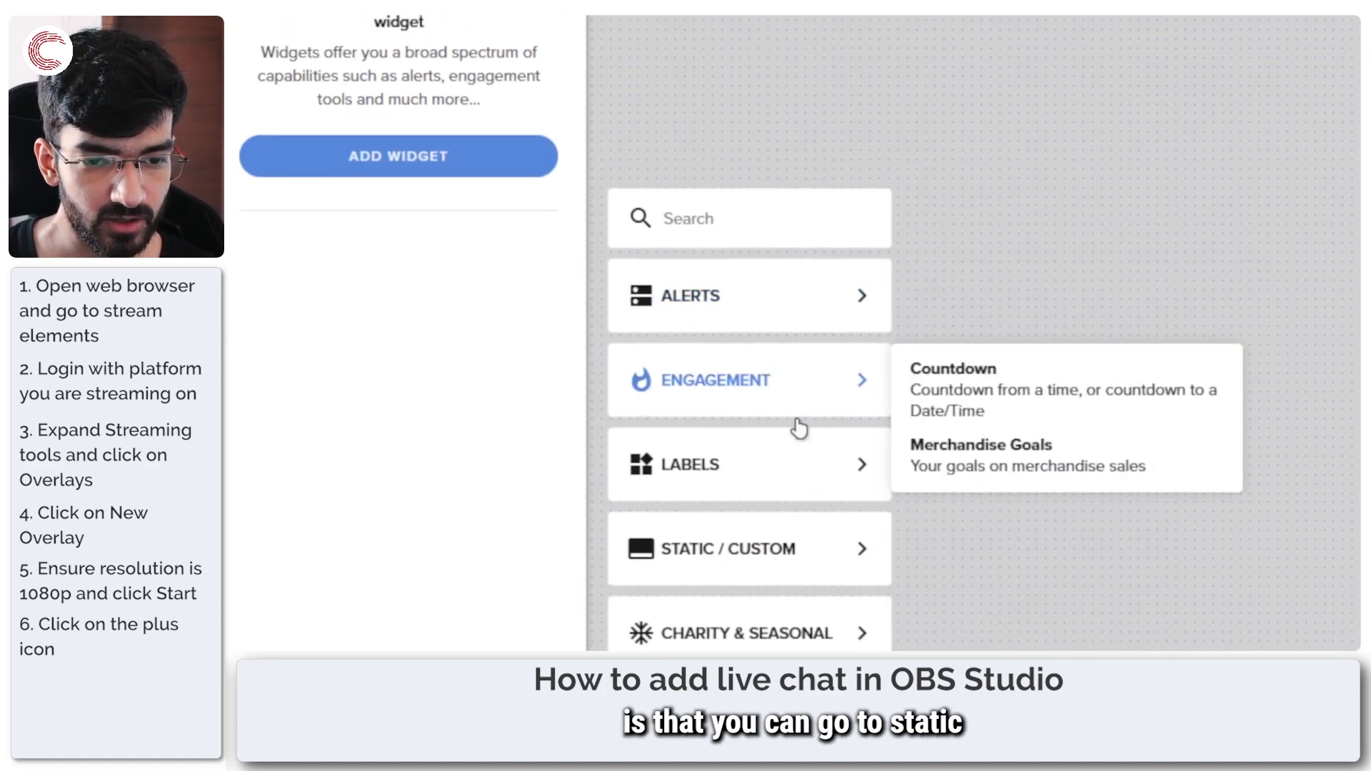
{"action": "mouse_move", "coordinate": [795, 555]}
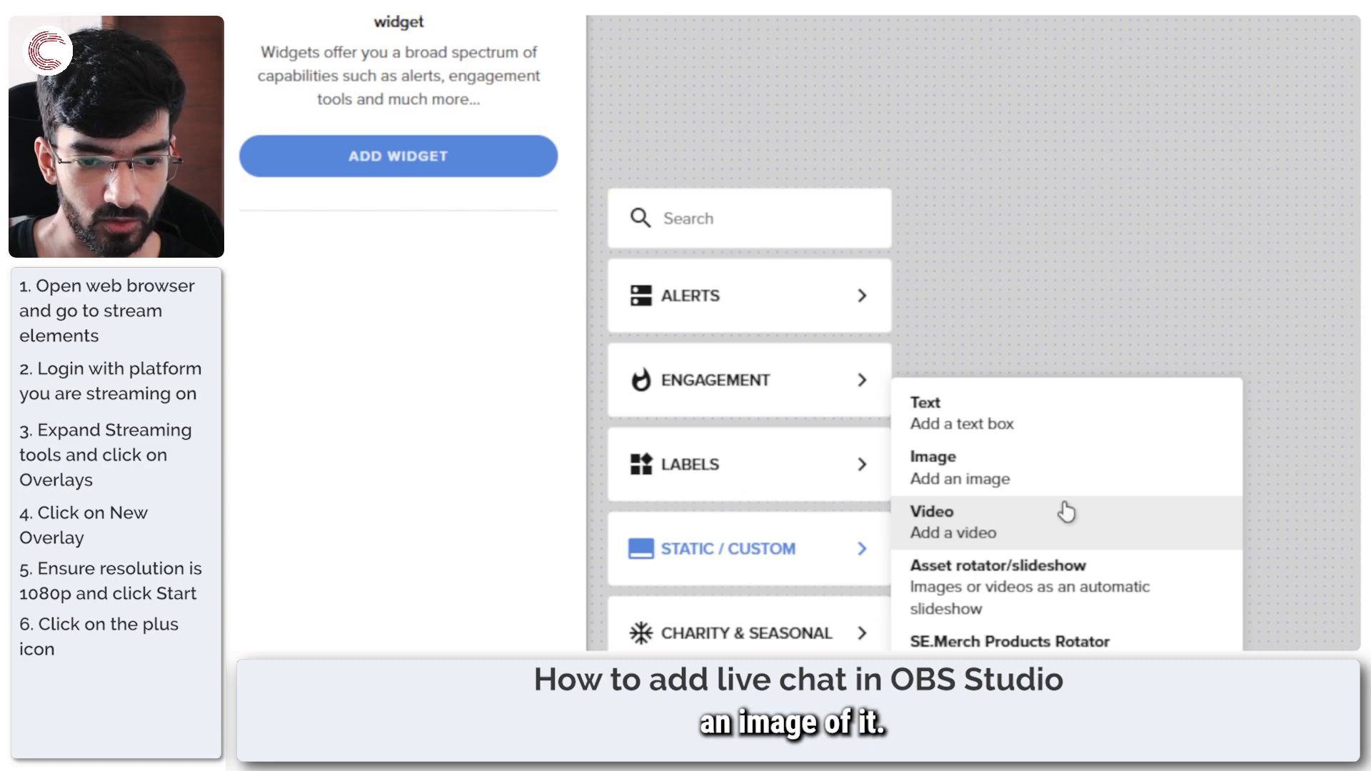
{"action": "mouse_move", "coordinate": [764, 468]}
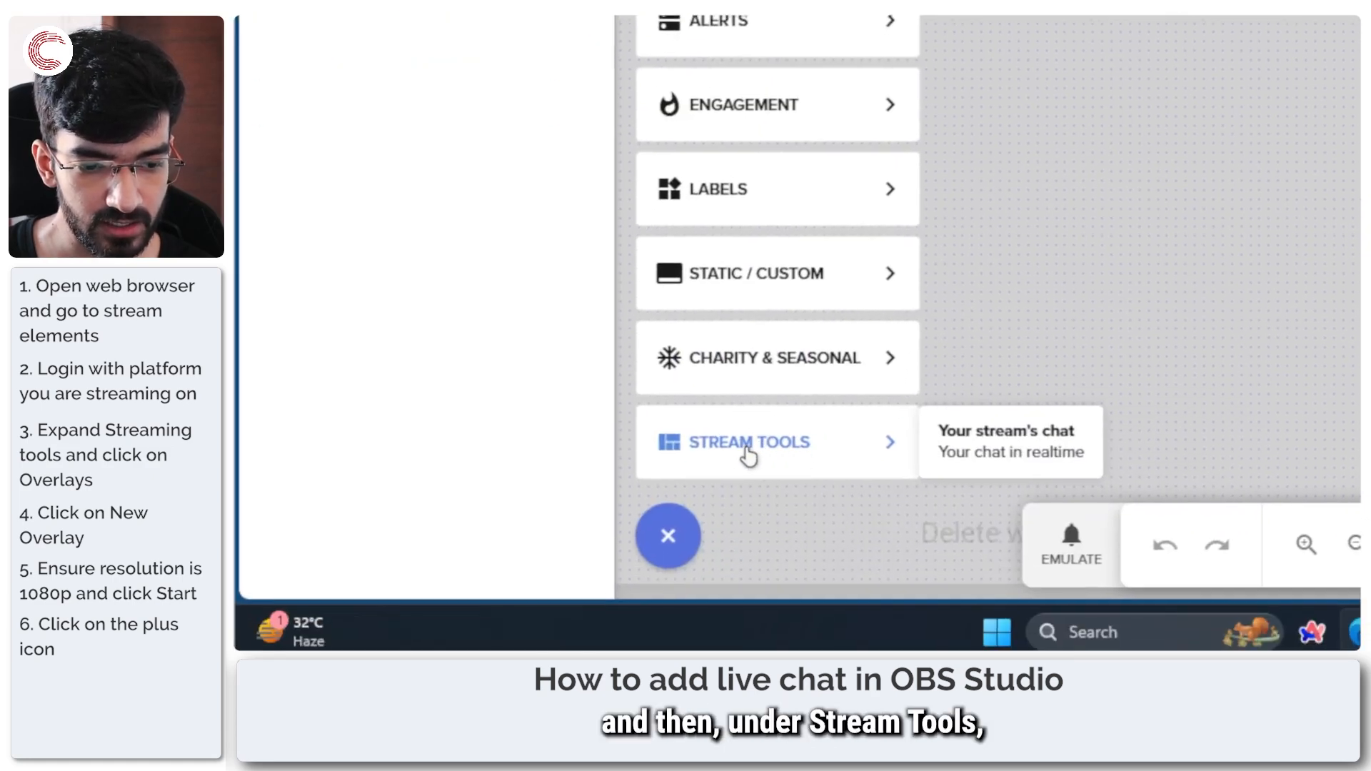
{"action": "left_click", "coordinate": [1051, 456]}
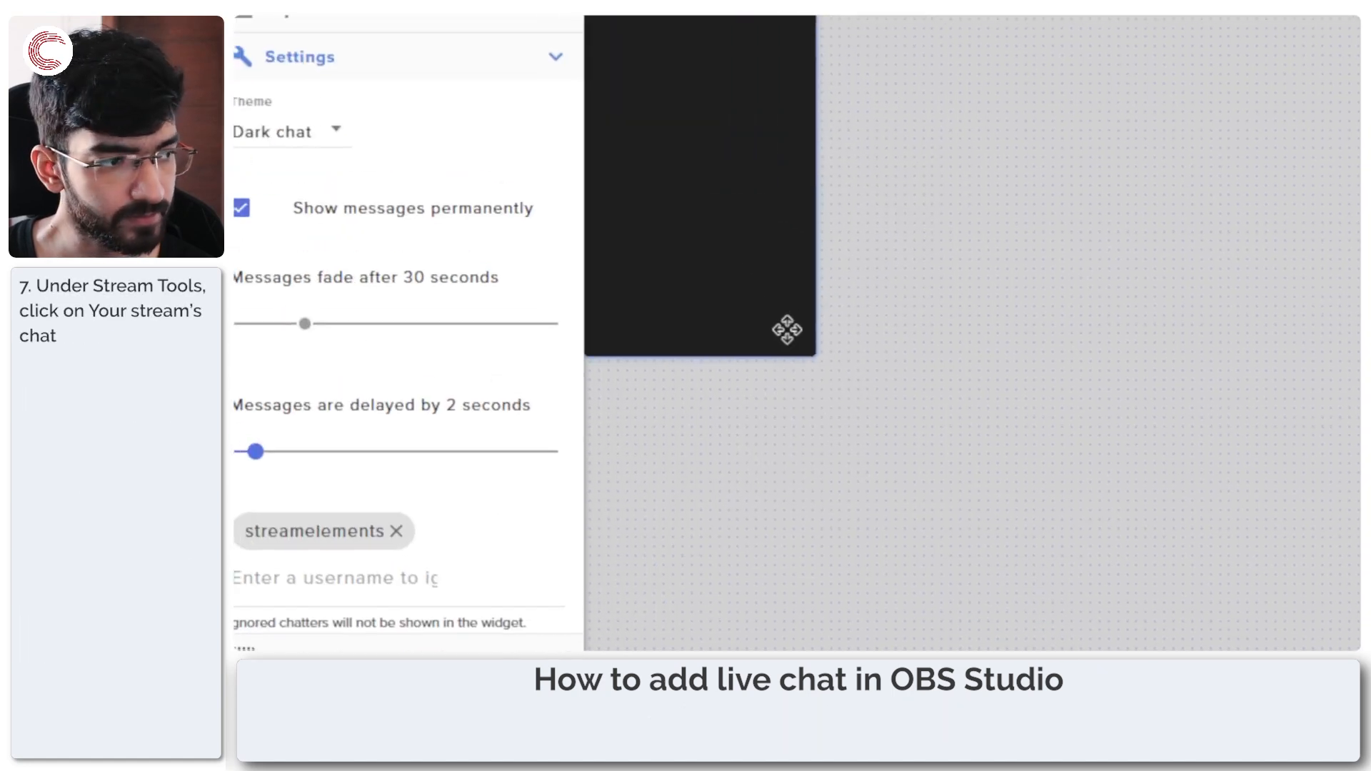
Step: Move the chat box towards the middle of the canvas and resize it to about 642 x 420 px
{"action": "left_click_drag", "start_coordinate": [748, 221], "coordinate": [1127, 484]}
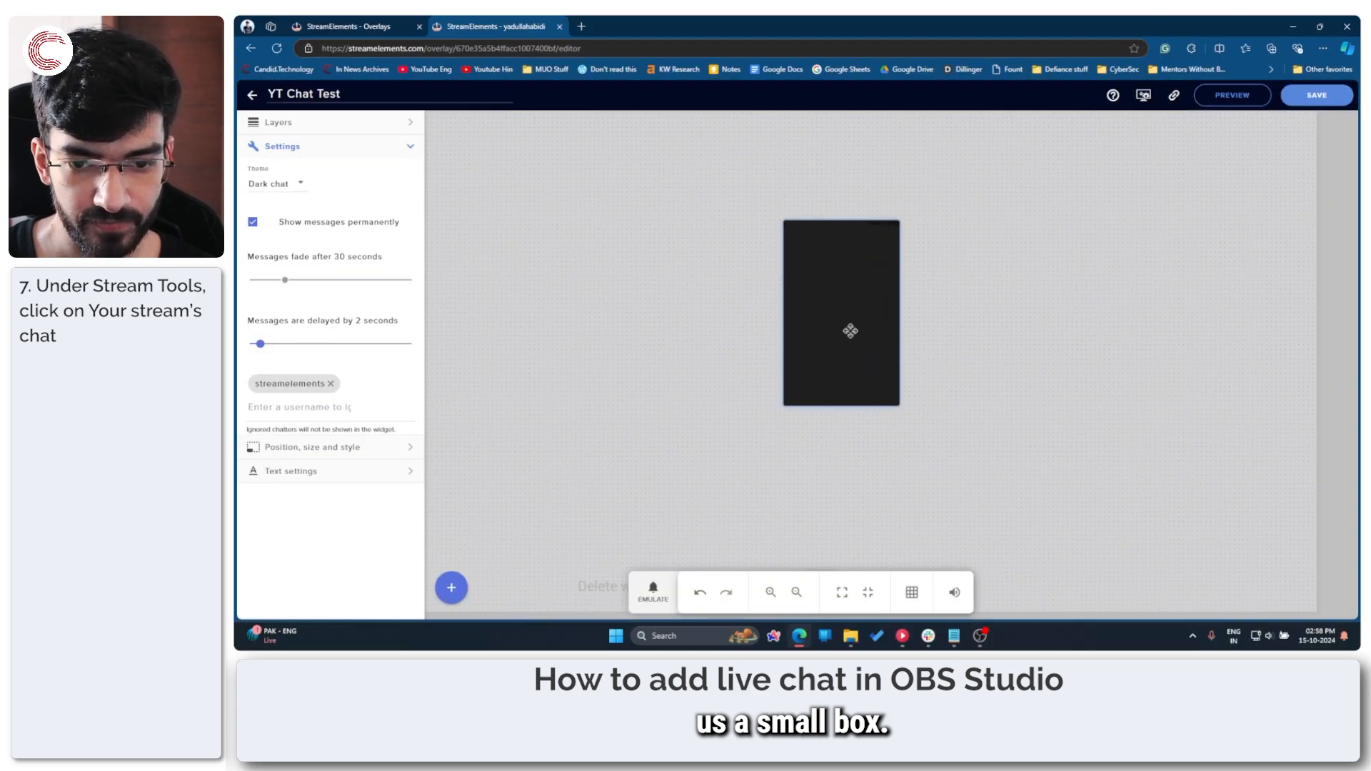
{"action": "left_click_drag", "start_coordinate": [850, 331], "coordinate": [992, 332]}
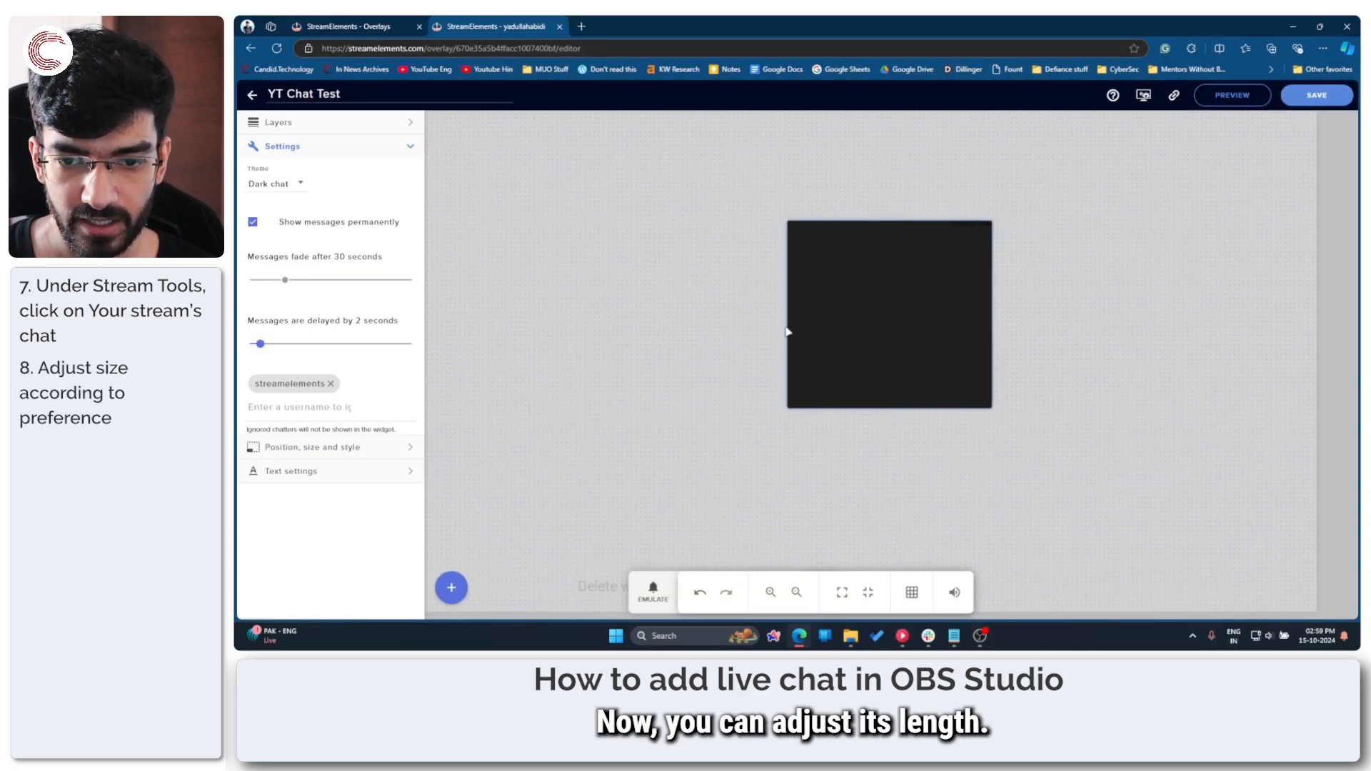
{"action": "left_click_drag", "start_coordinate": [789, 321], "coordinate": [696, 322]}
{"action": "mouse_move", "coordinate": [833, 328]}
{"action": "left_mouse_down"}
{"action": "mouse_move", "coordinate": [854, 342]}
{"action": "mouse_move", "coordinate": [836, 342]}
{"action": "left_mouse_up"}
{"action": "left_click_drag", "start_coordinate": [861, 424], "coordinate": [859, 429]}
{"action": "left_click_drag", "start_coordinate": [871, 358], "coordinate": [872, 372]}
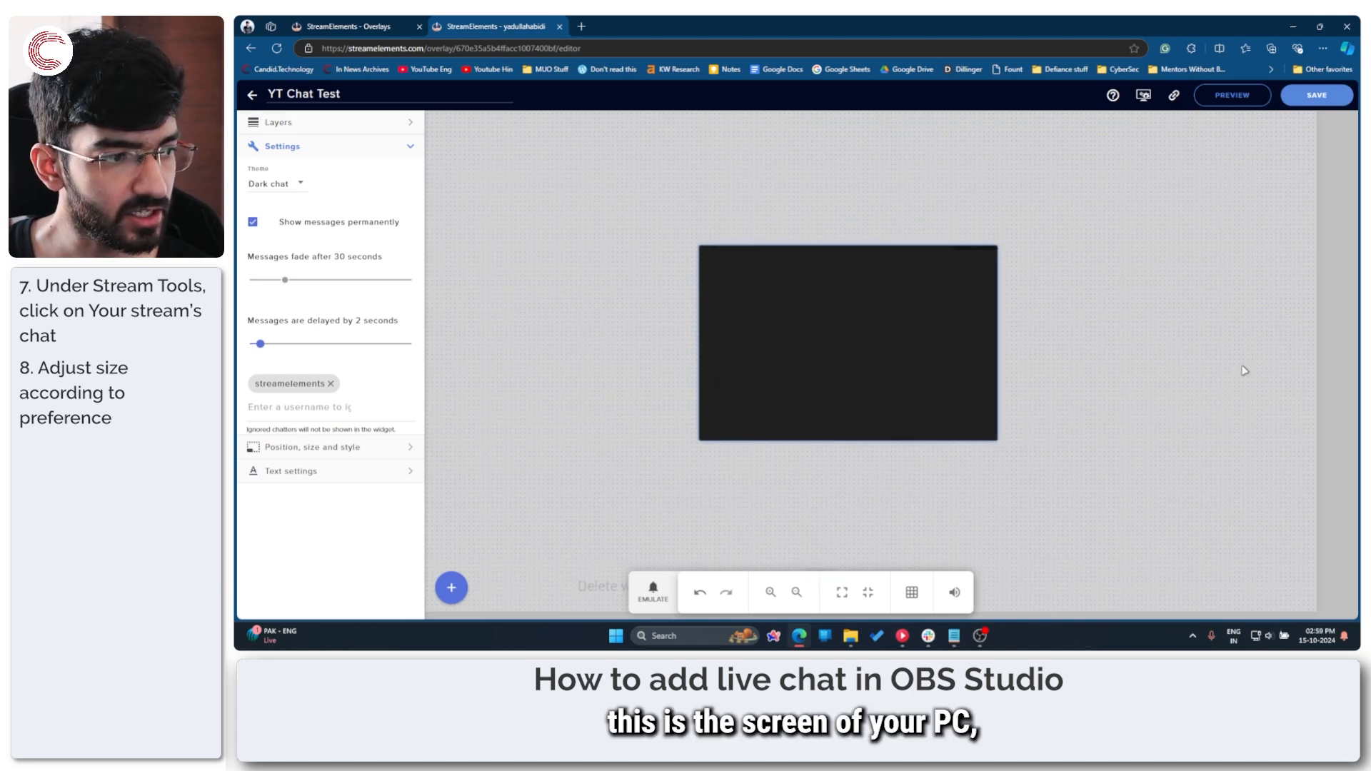
{"action": "left_click_drag", "start_coordinate": [833, 330], "coordinate": [830, 337]}
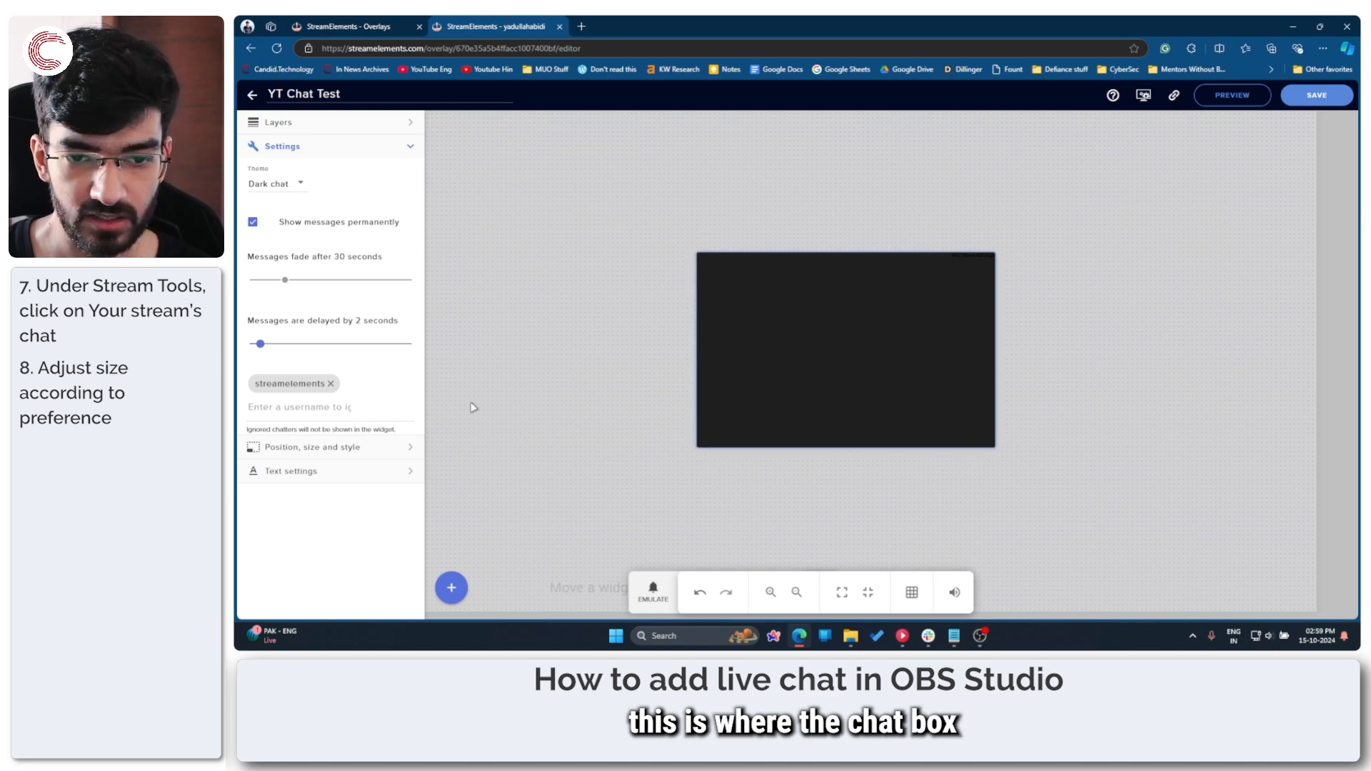
Step: Center the chat widget on the overlay canvas using its position settings
{"action": "left_click", "coordinate": [405, 147]}
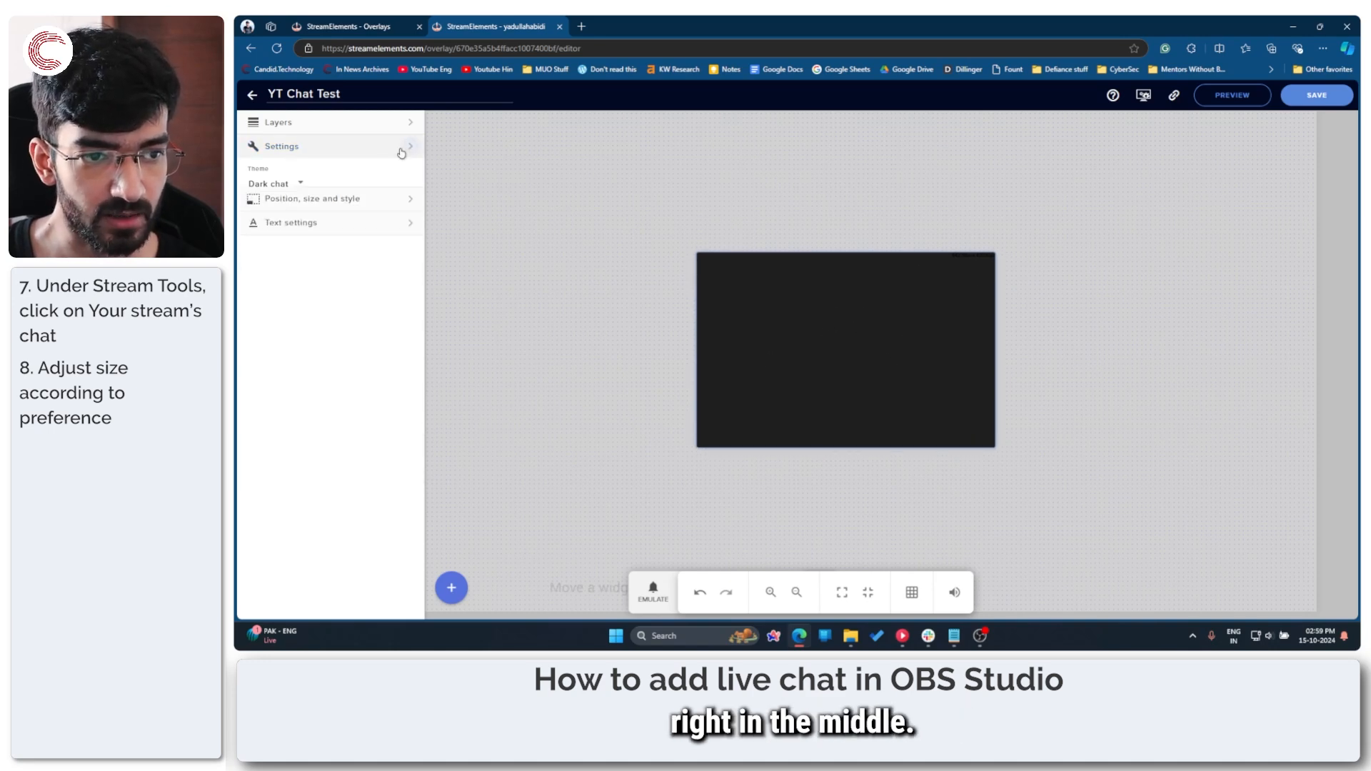
{"action": "left_click", "coordinate": [389, 170]}
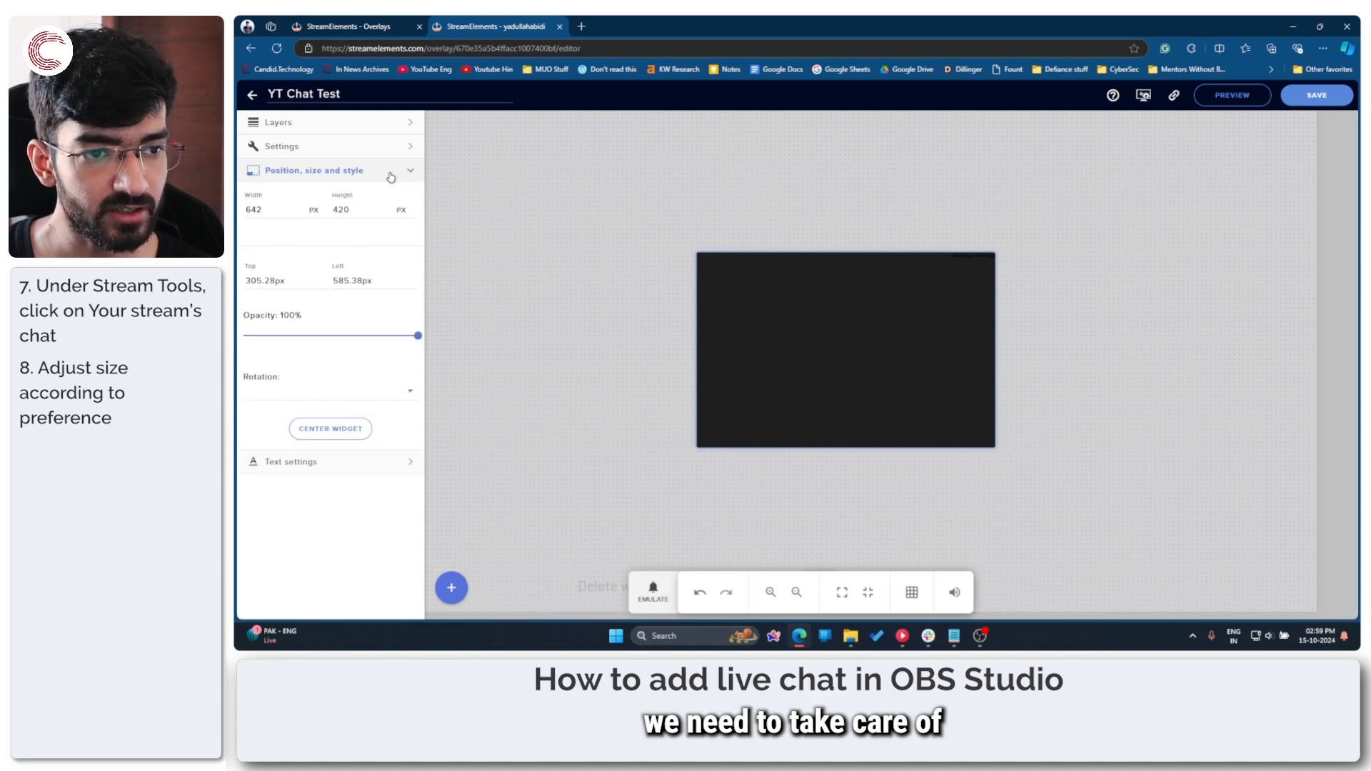
{"action": "left_click", "coordinate": [322, 432]}
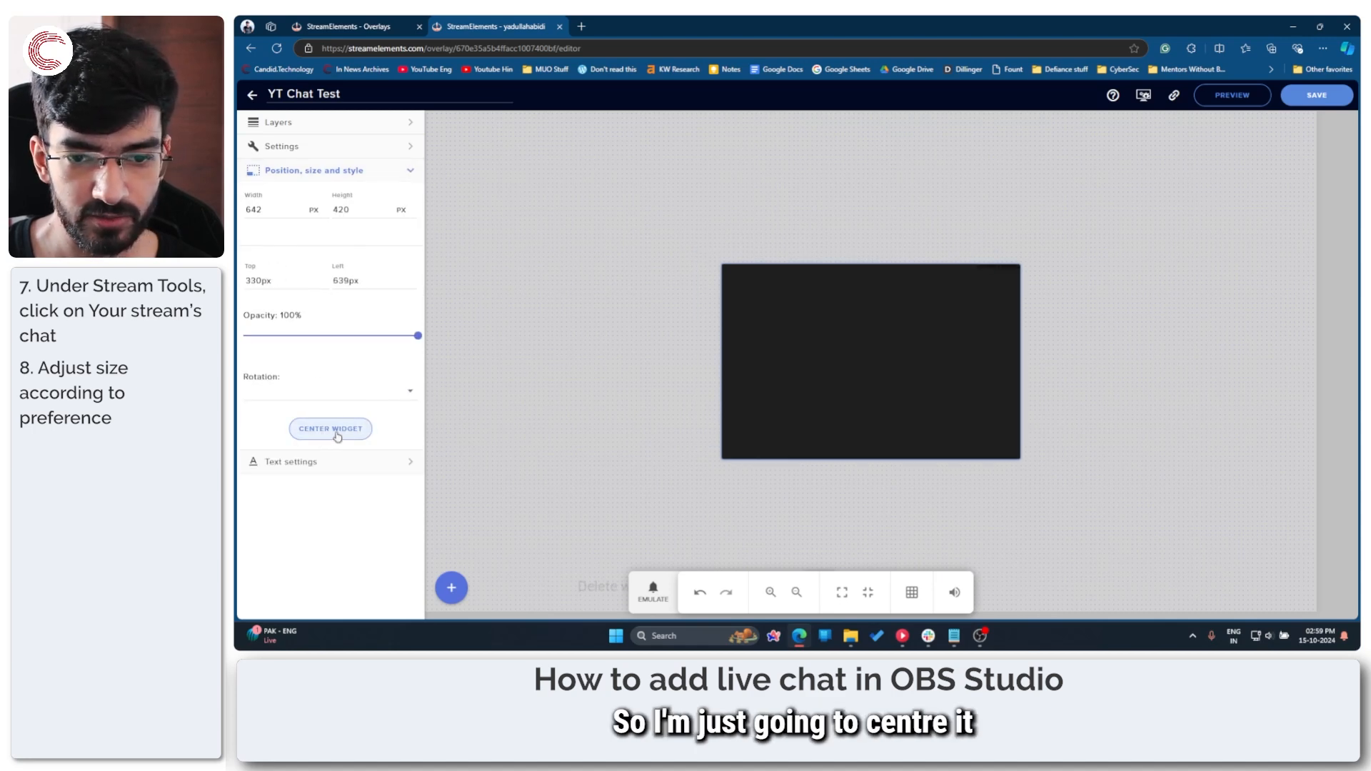
{"action": "left_click", "coordinate": [369, 170]}
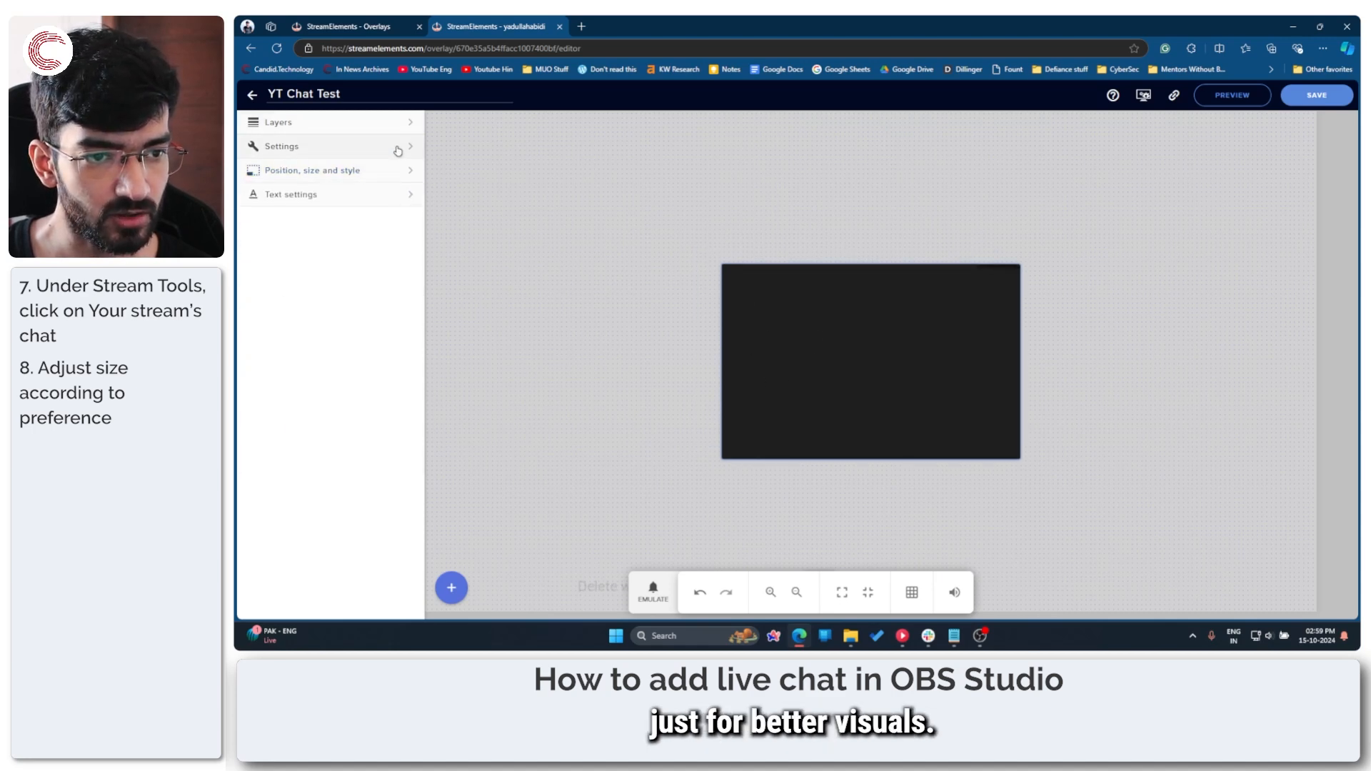
Step: Try the Custom theme on the chat widget and switch the theme back to Dark chat
{"action": "left_click", "coordinate": [398, 149]}
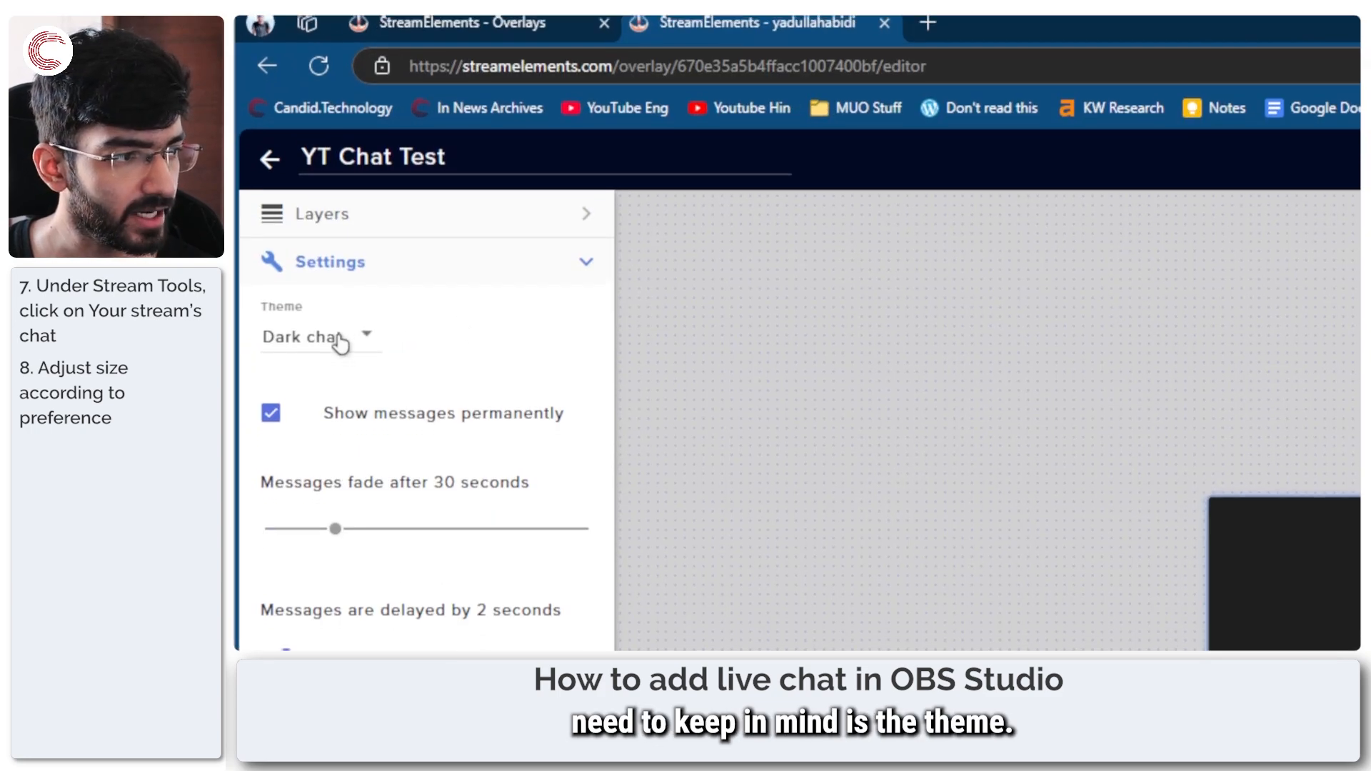
{"action": "left_click", "coordinate": [286, 186]}
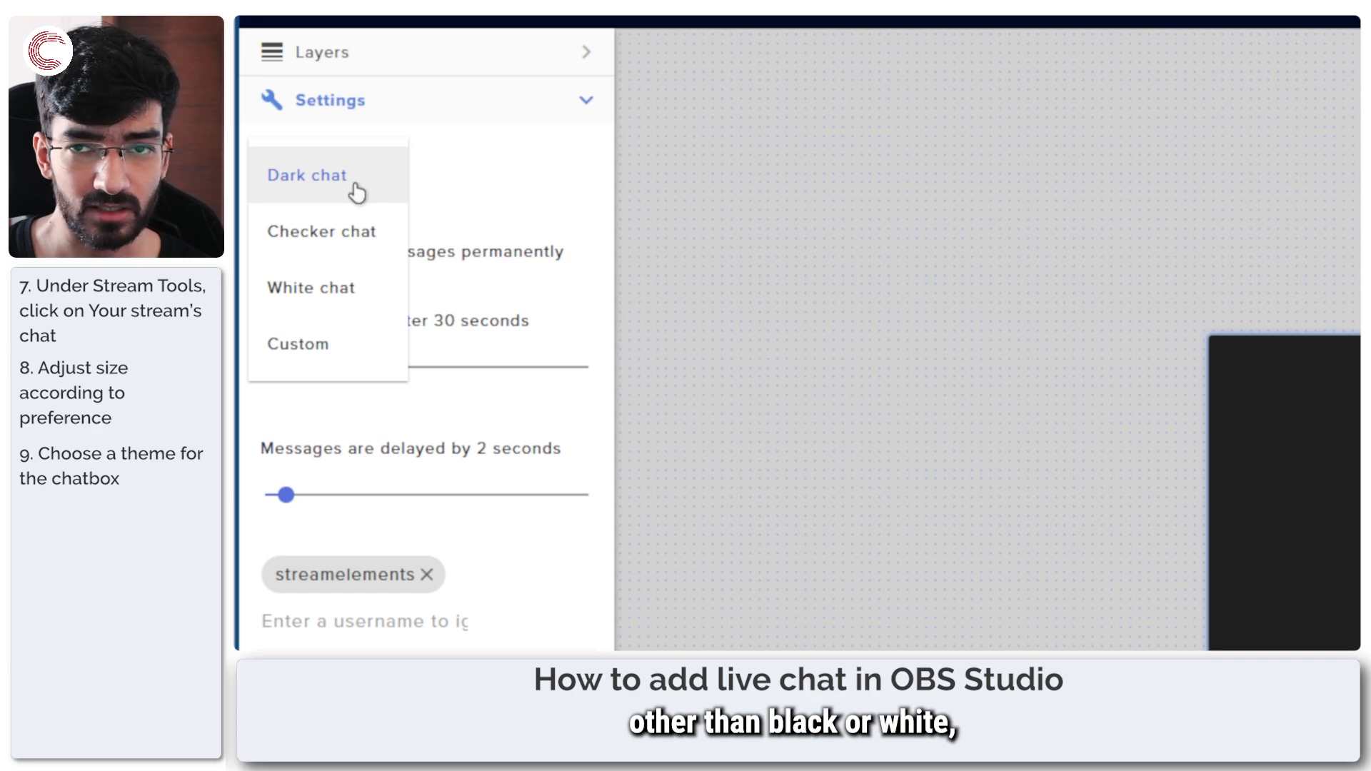
{"action": "left_click", "coordinate": [337, 351]}
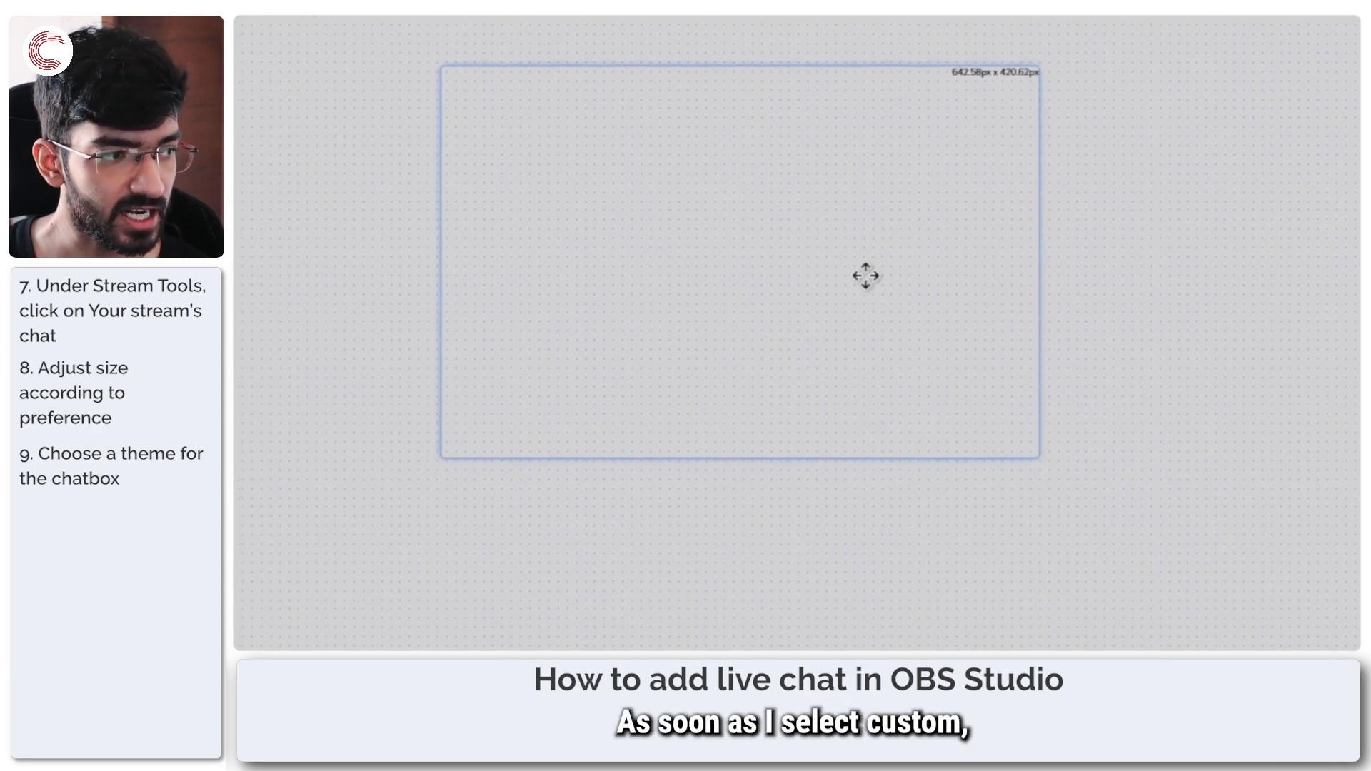
{"action": "left_click_drag", "start_coordinate": [542, 86], "coordinate": [786, 321]}
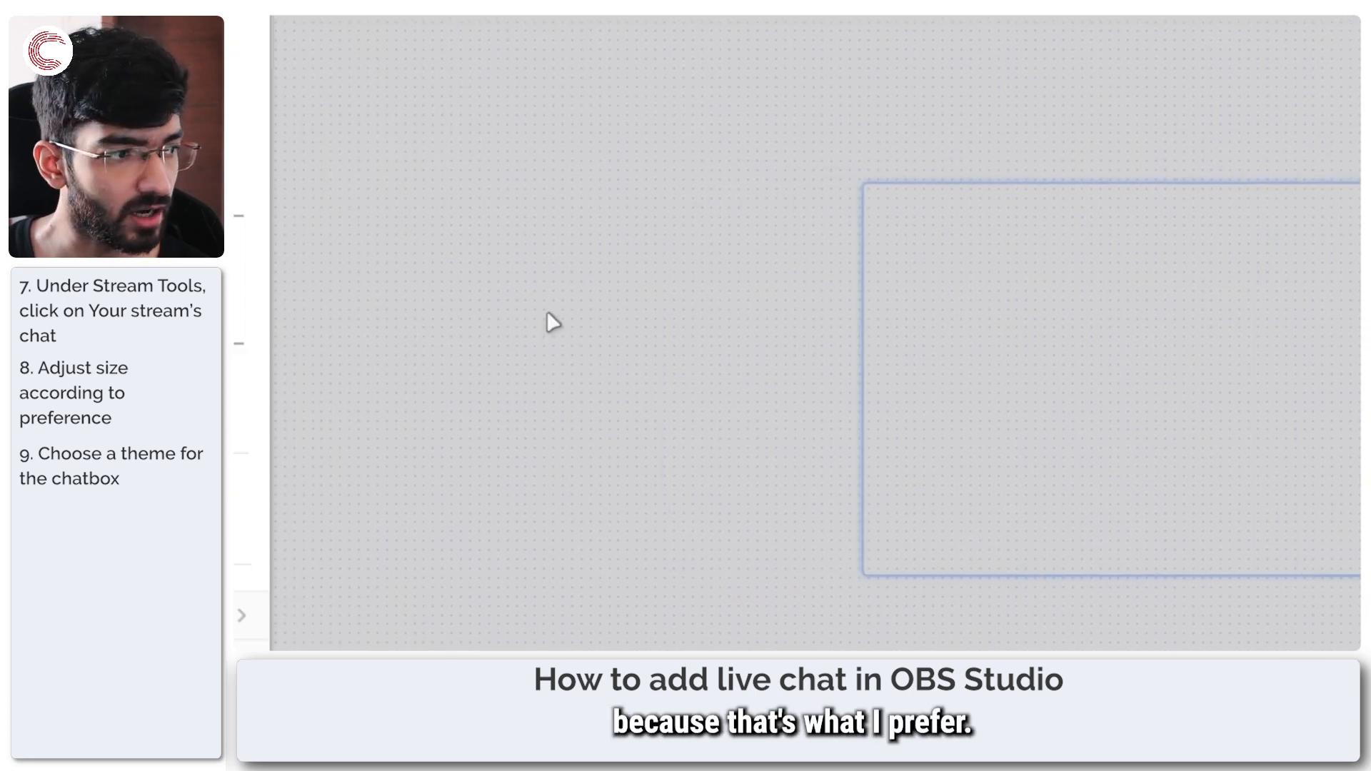
{"action": "left_click", "coordinate": [321, 289]}
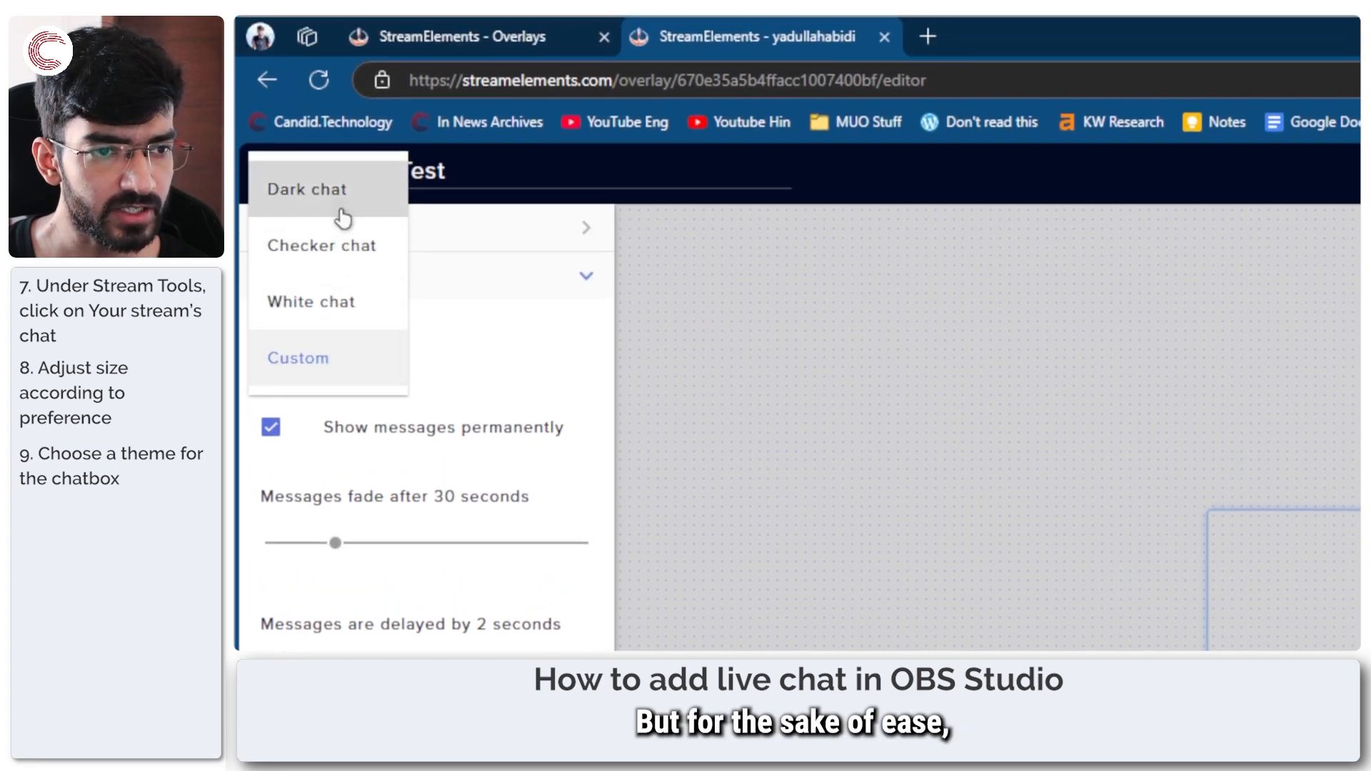
{"action": "left_click", "coordinate": [343, 158]}
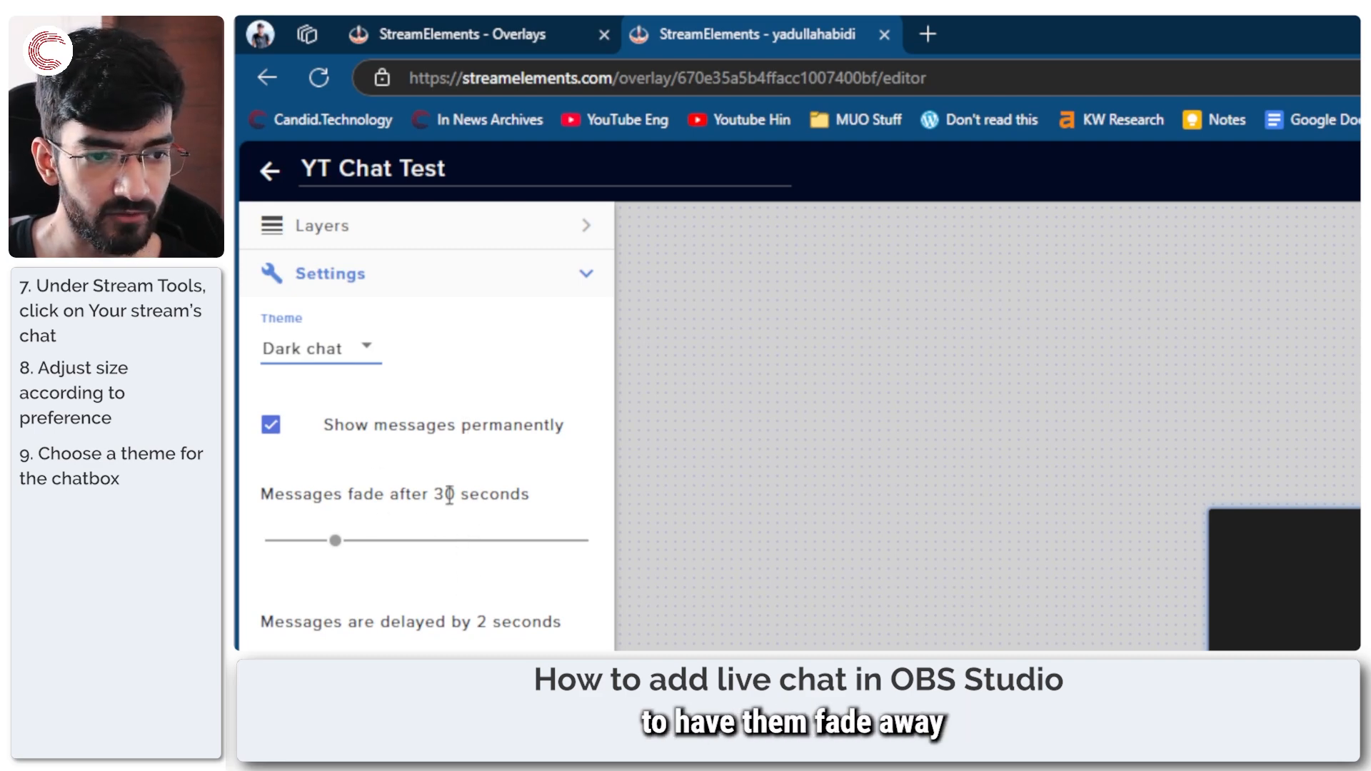
Step: Set chat messages to fade after 10 seconds and turn permanent message display back on
{"action": "left_click", "coordinate": [271, 328]}
{"action": "left_click_drag", "start_coordinate": [334, 443], "coordinate": [279, 444]}
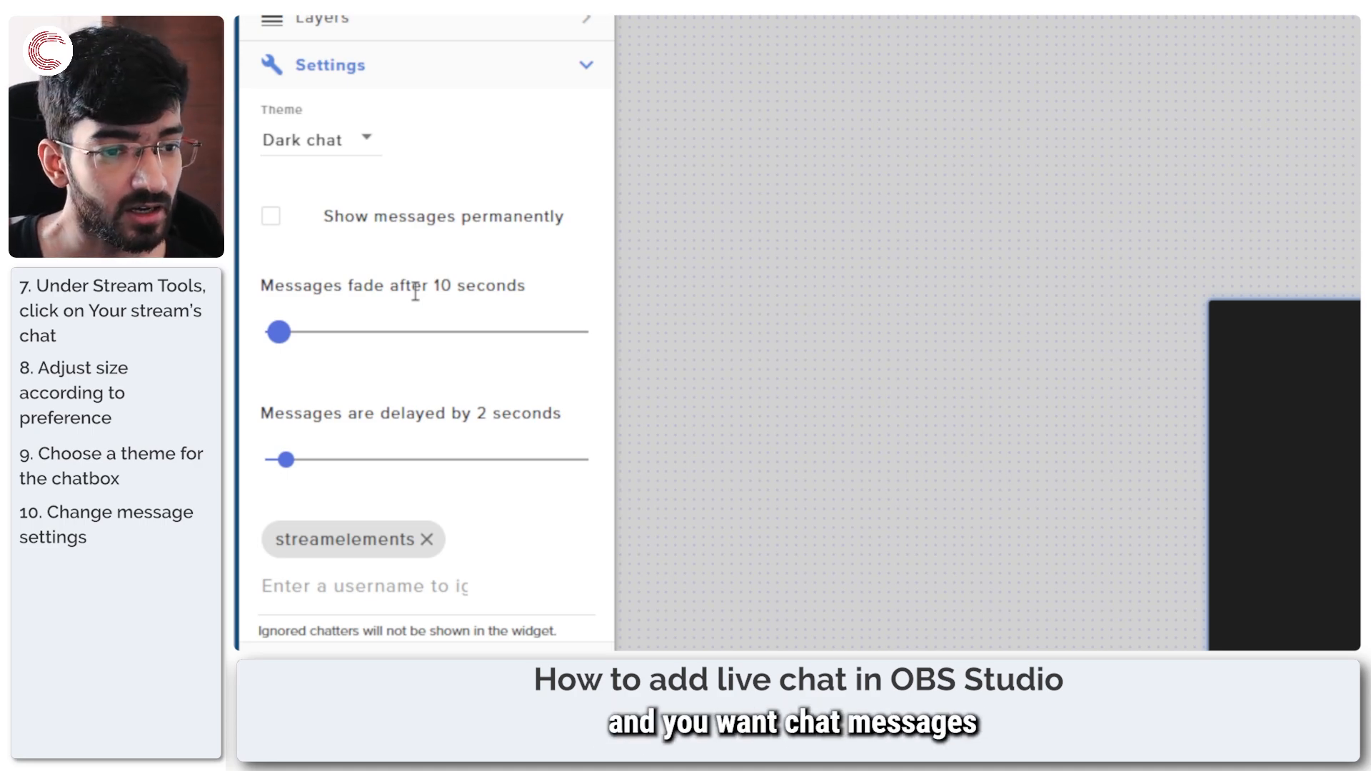
{"action": "left_click", "coordinate": [414, 235]}
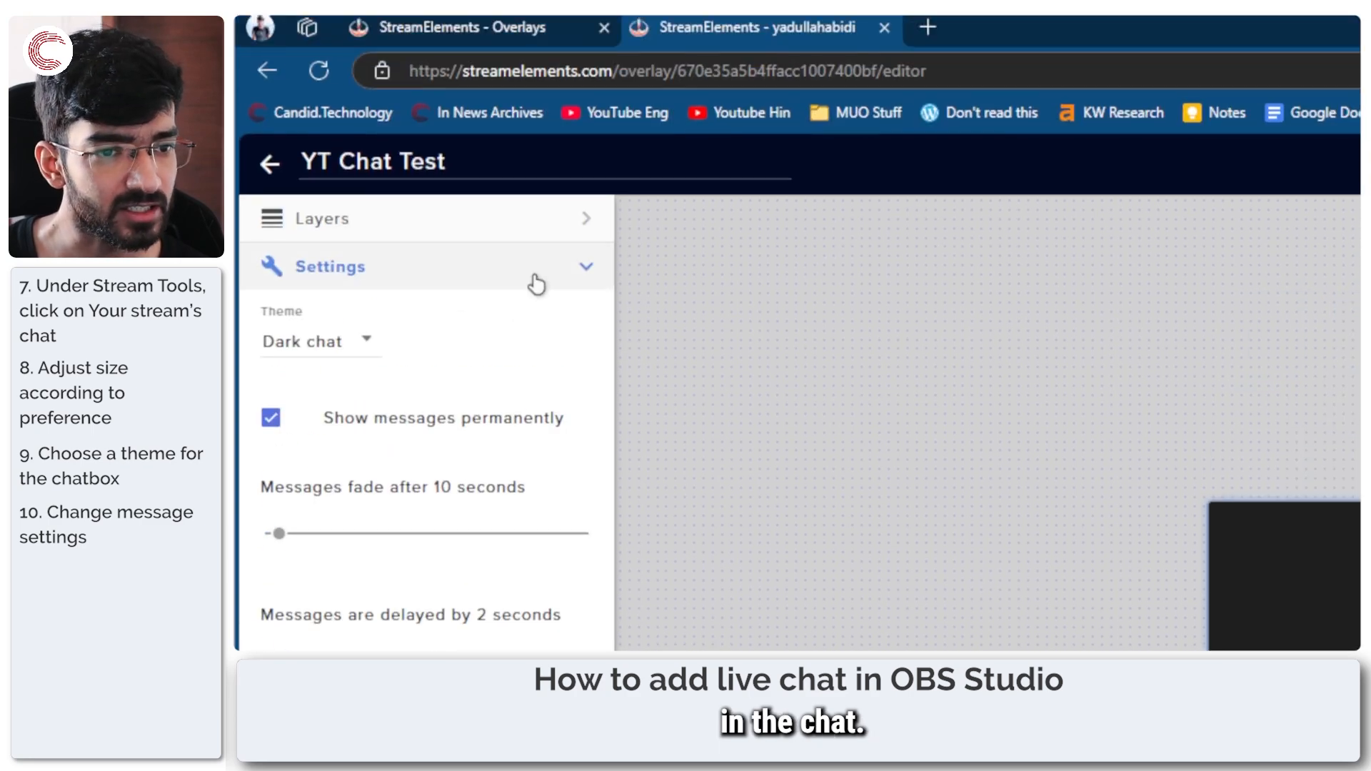
{"action": "left_click", "coordinate": [535, 280]}
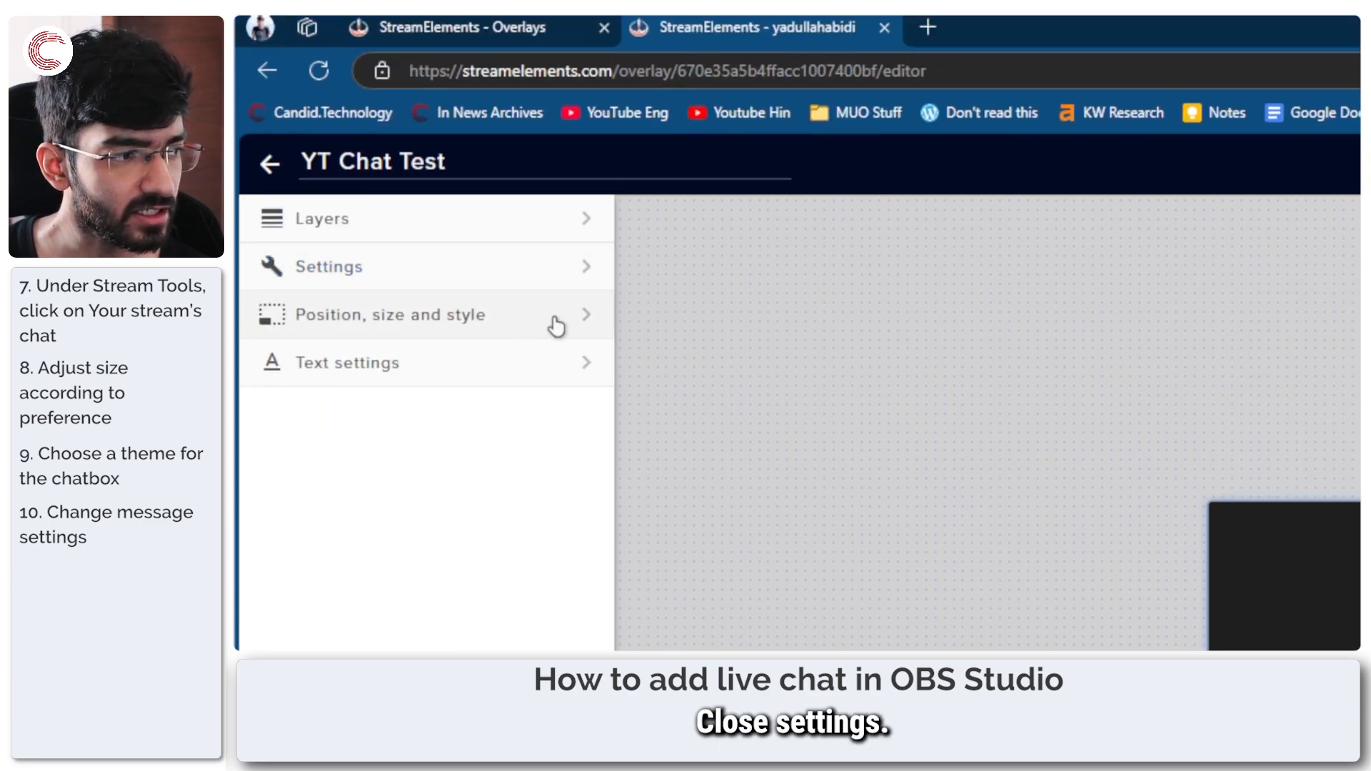
Step: Enable a custom font in the chat widget's text settings, try Comic Sans MS, and set the font to Impact
{"action": "left_click", "coordinate": [429, 366]}
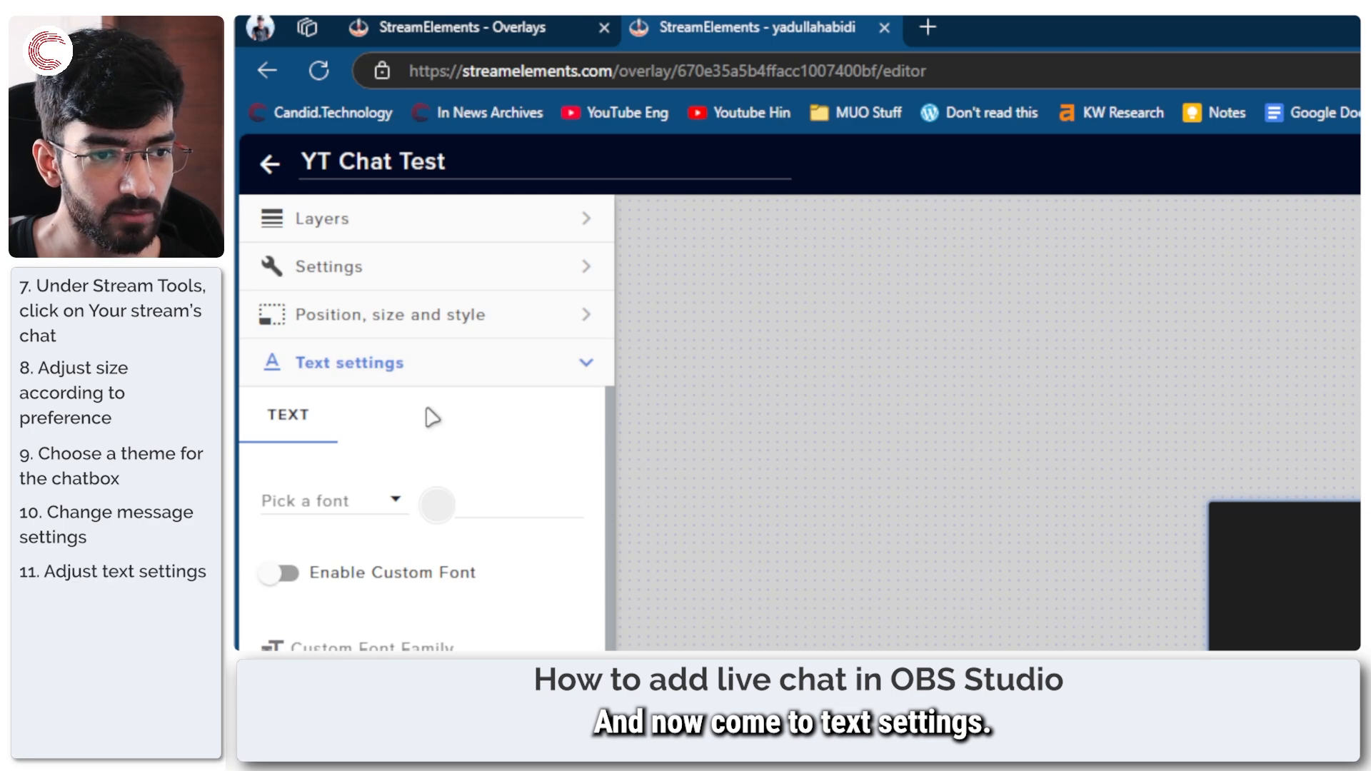
{"action": "scroll", "coordinate": [432, 417], "scroll_direction": "down", "scroll_amount": 1}
{"action": "scroll", "coordinate": [429, 414], "scroll_direction": "up", "scroll_amount": 1}
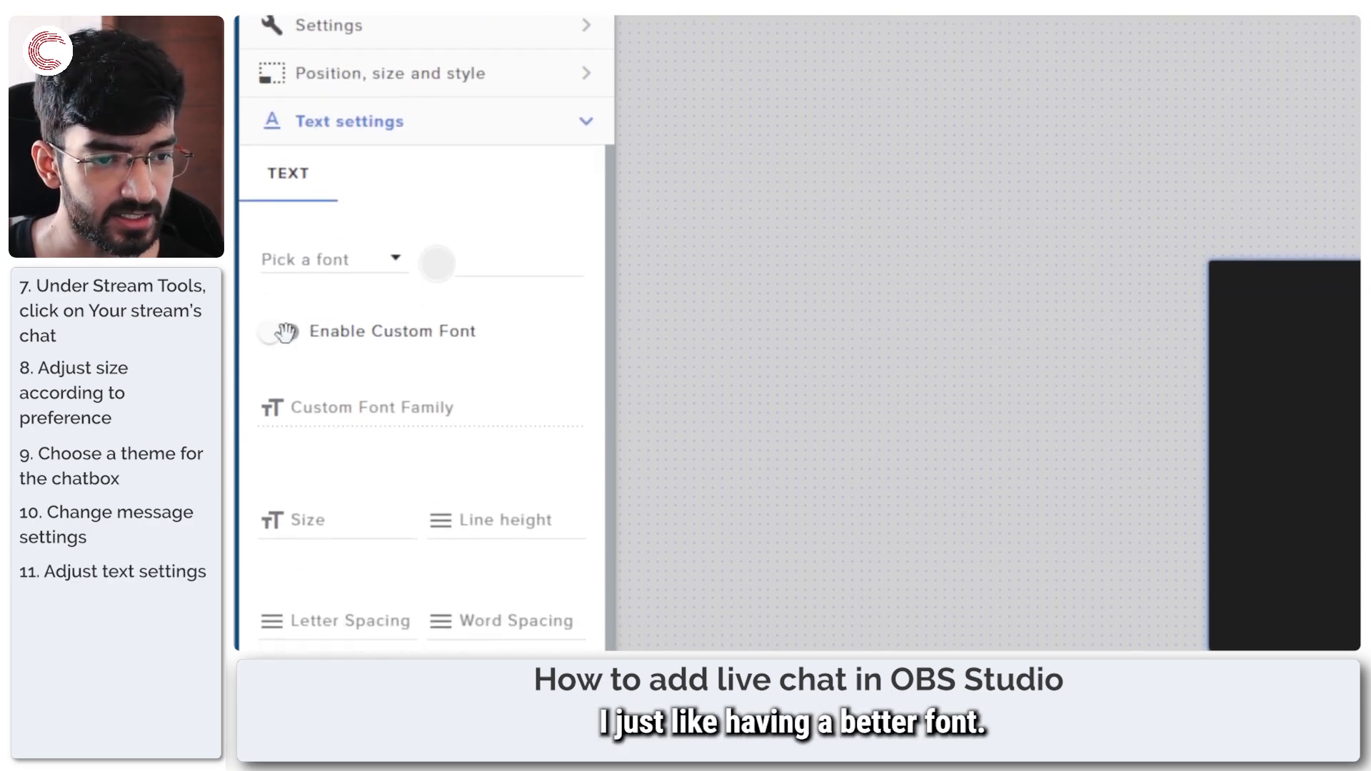
{"action": "left_click", "coordinate": [281, 537]}
{"action": "left_click", "coordinate": [365, 330]}
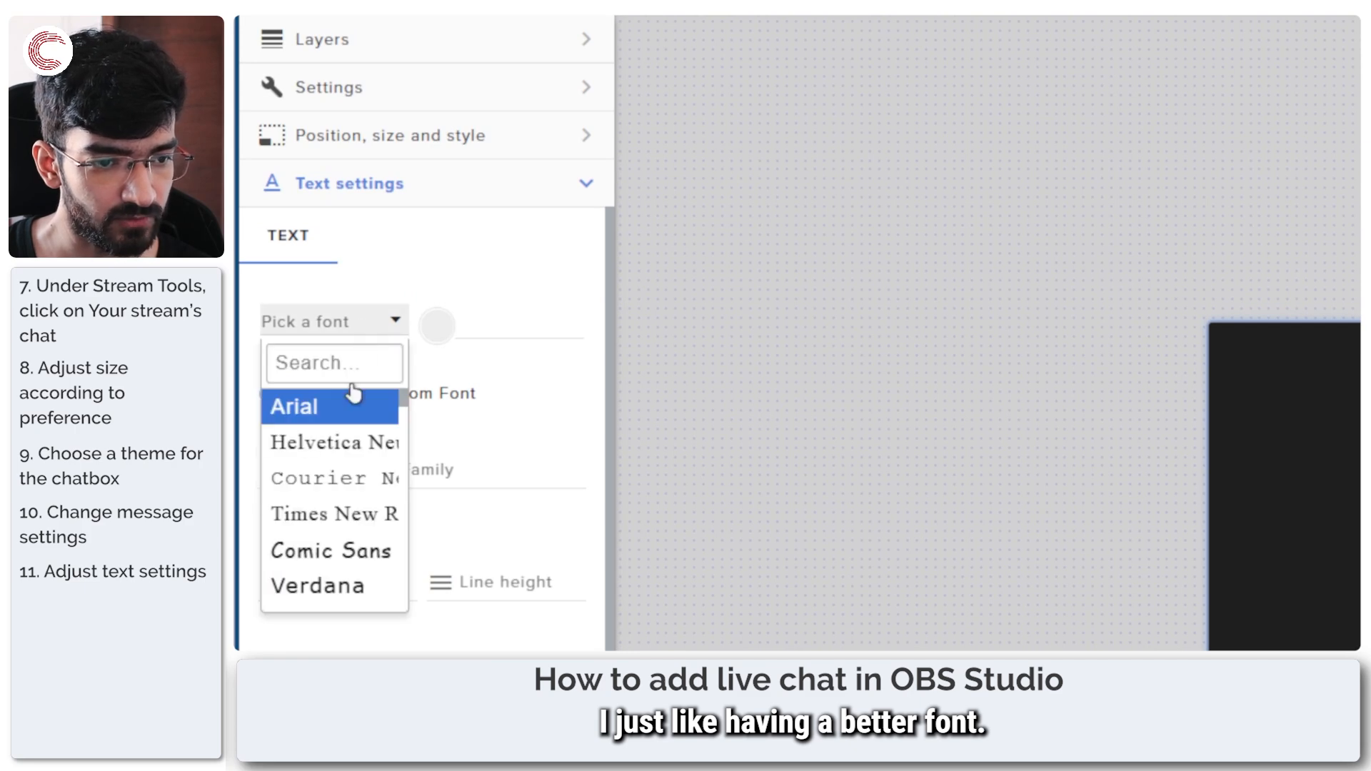
{"action": "left_click", "coordinate": [342, 325]}
{"action": "left_click", "coordinate": [332, 342]}
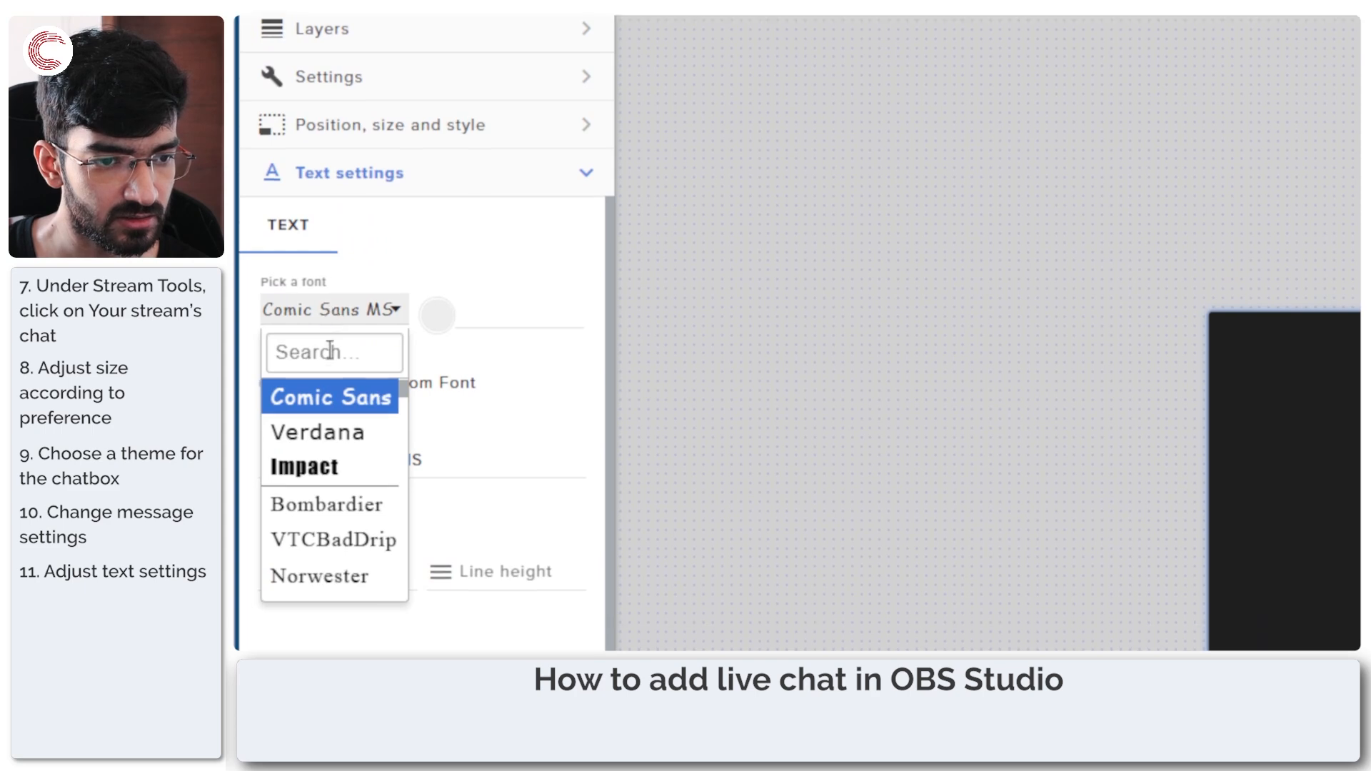
{"action": "left_click", "coordinate": [331, 337]}
{"action": "type", "text": "impac"}
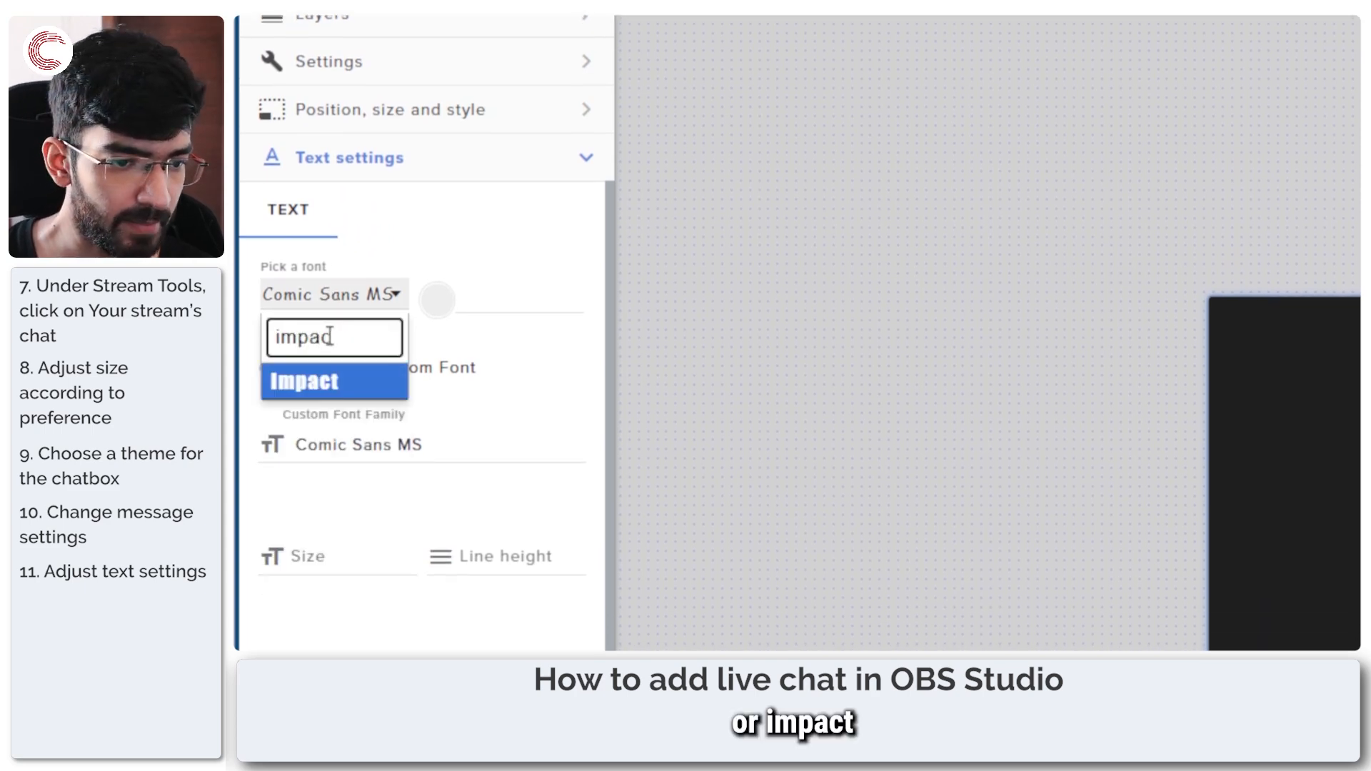
{"action": "left_click", "coordinate": [321, 381]}
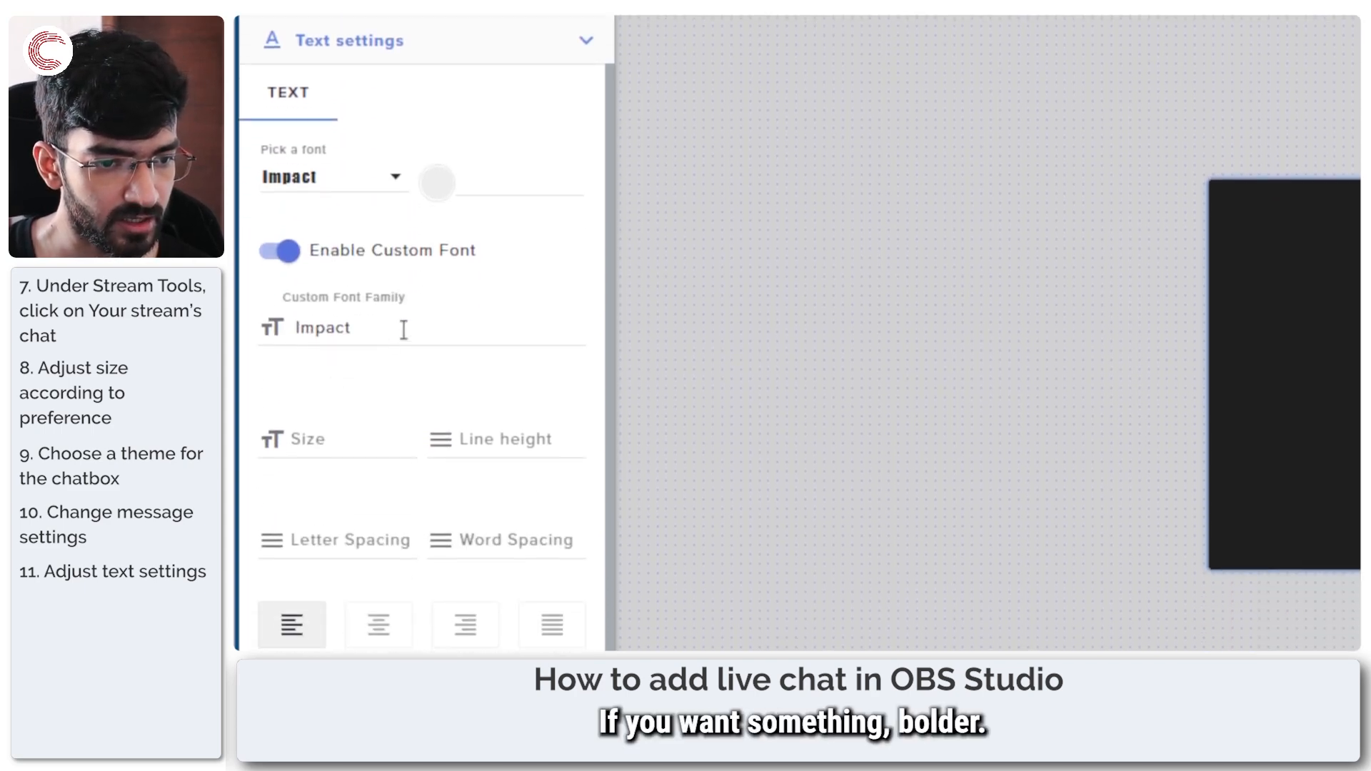
Step: Set the chat font colour to white and the text size to 25
{"action": "left_click", "coordinate": [437, 184]}
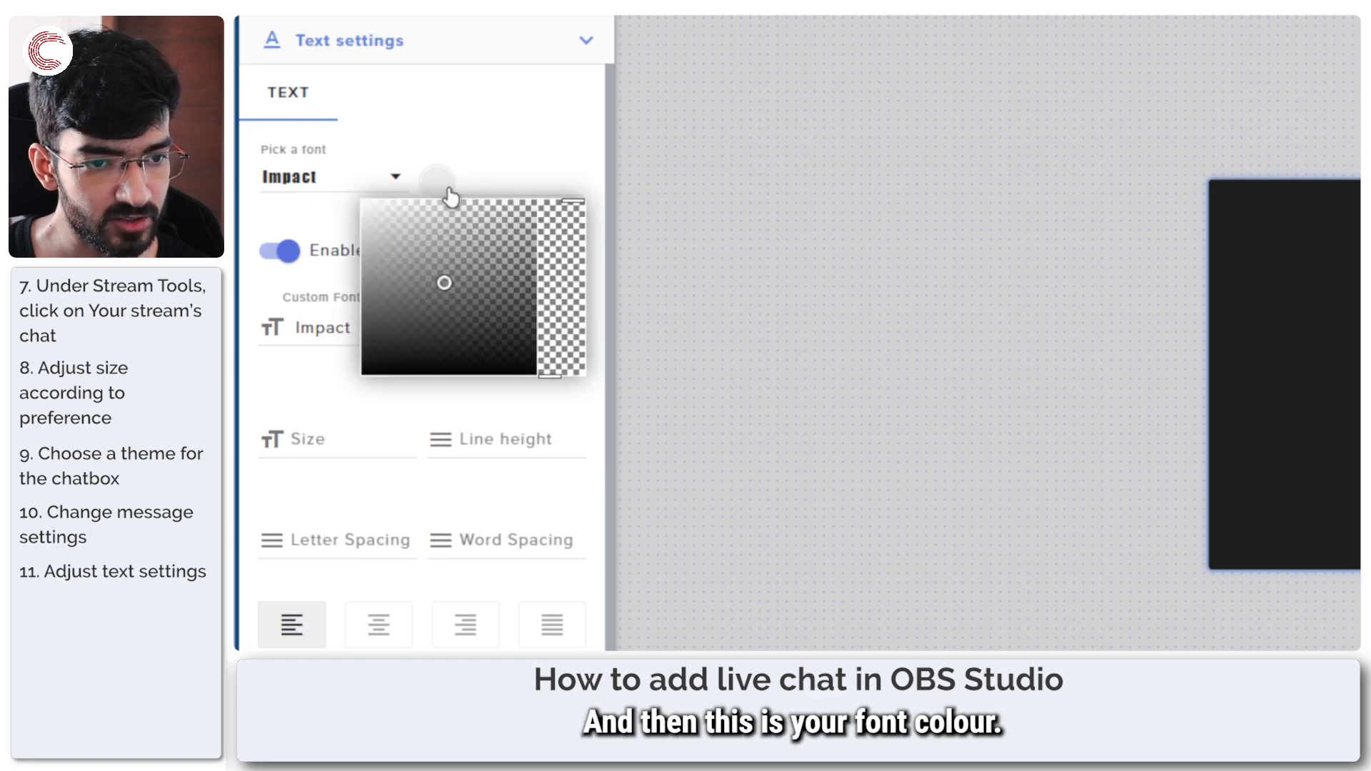
{"action": "mouse_move", "coordinate": [442, 278]}
{"action": "left_mouse_down"}
{"action": "mouse_move", "coordinate": [394, 275]}
{"action": "mouse_move", "coordinate": [357, 205]}
{"action": "left_mouse_up"}
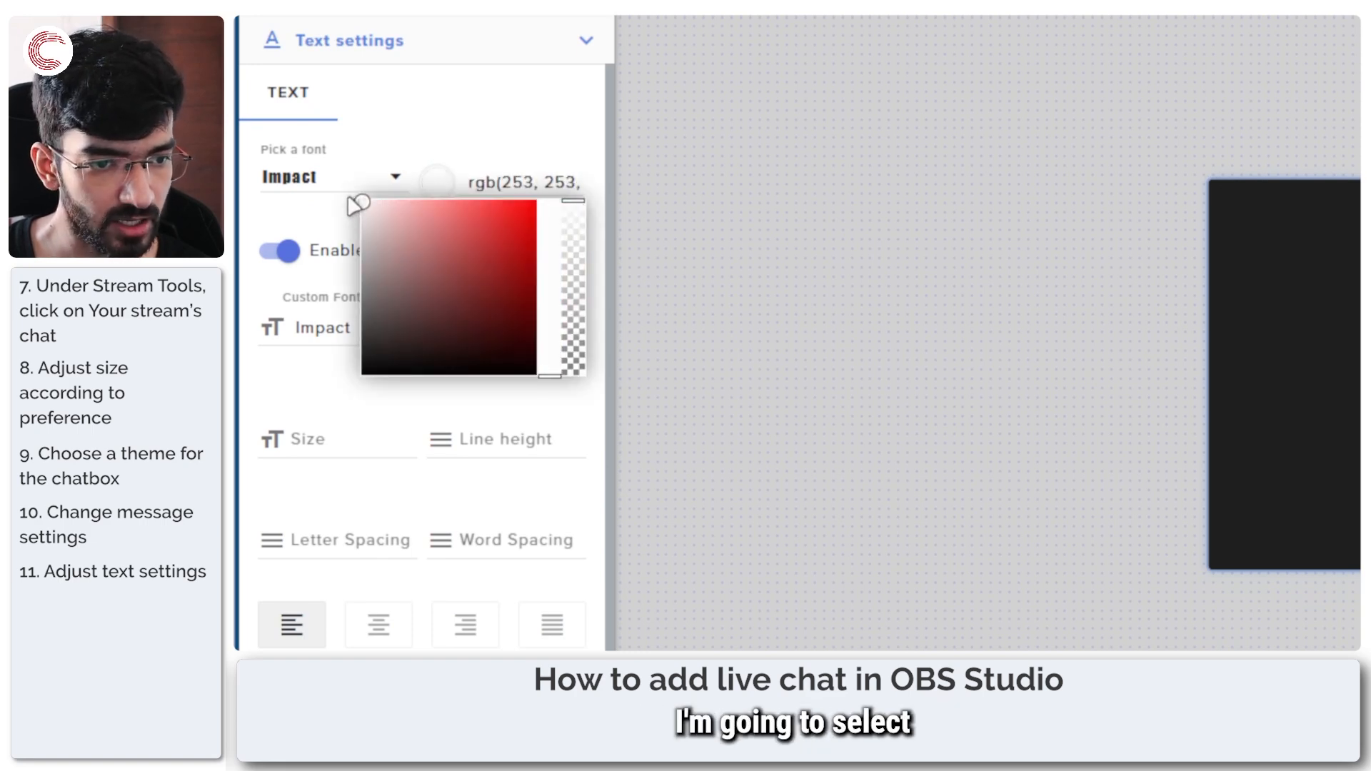
{"action": "left_click", "coordinate": [442, 122]}
{"action": "scroll", "coordinate": [360, 419], "scroll_direction": "down", "scroll_amount": 1}
{"action": "left_click", "coordinate": [343, 337]}
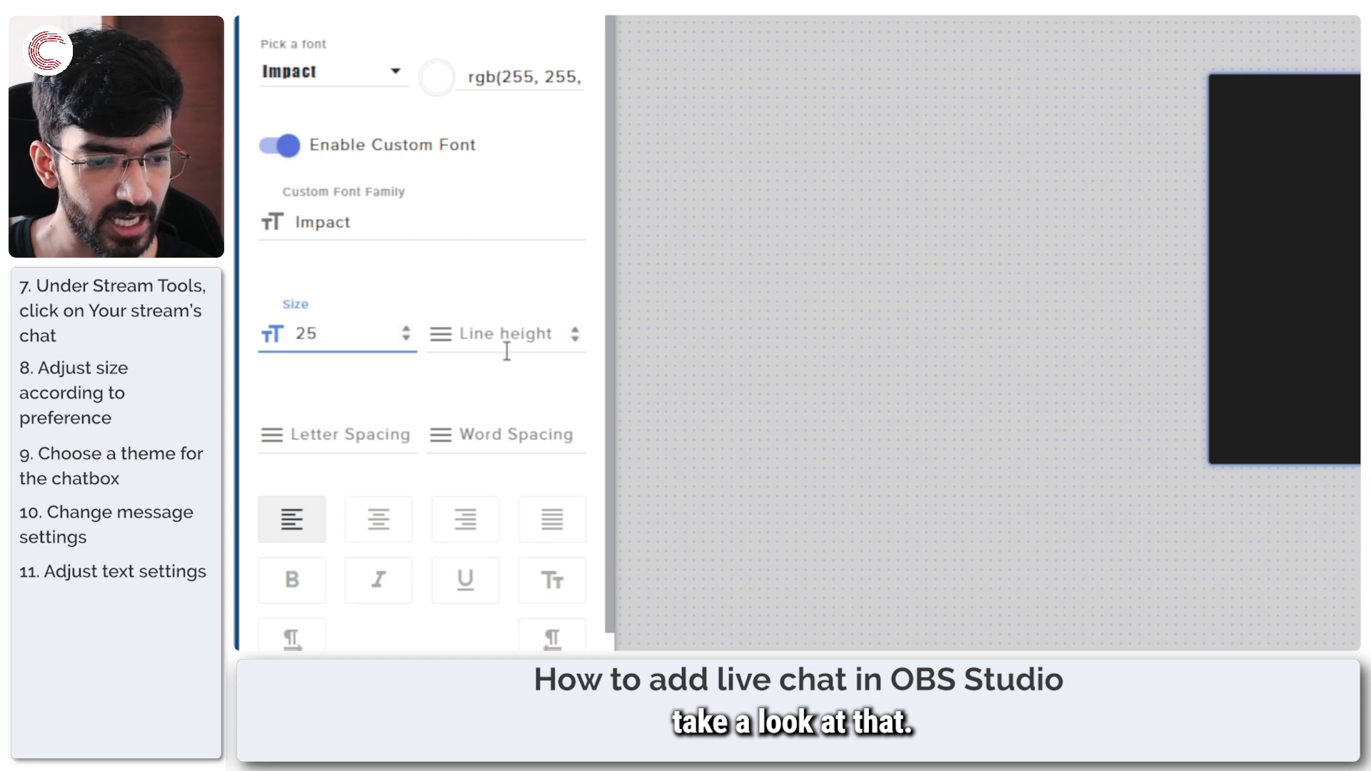
Step: Look through the remaining chat text options, save the overlay, and copy its URL
{"action": "scroll", "coordinate": [333, 336], "scroll_direction": "down", "scroll_amount": 2}
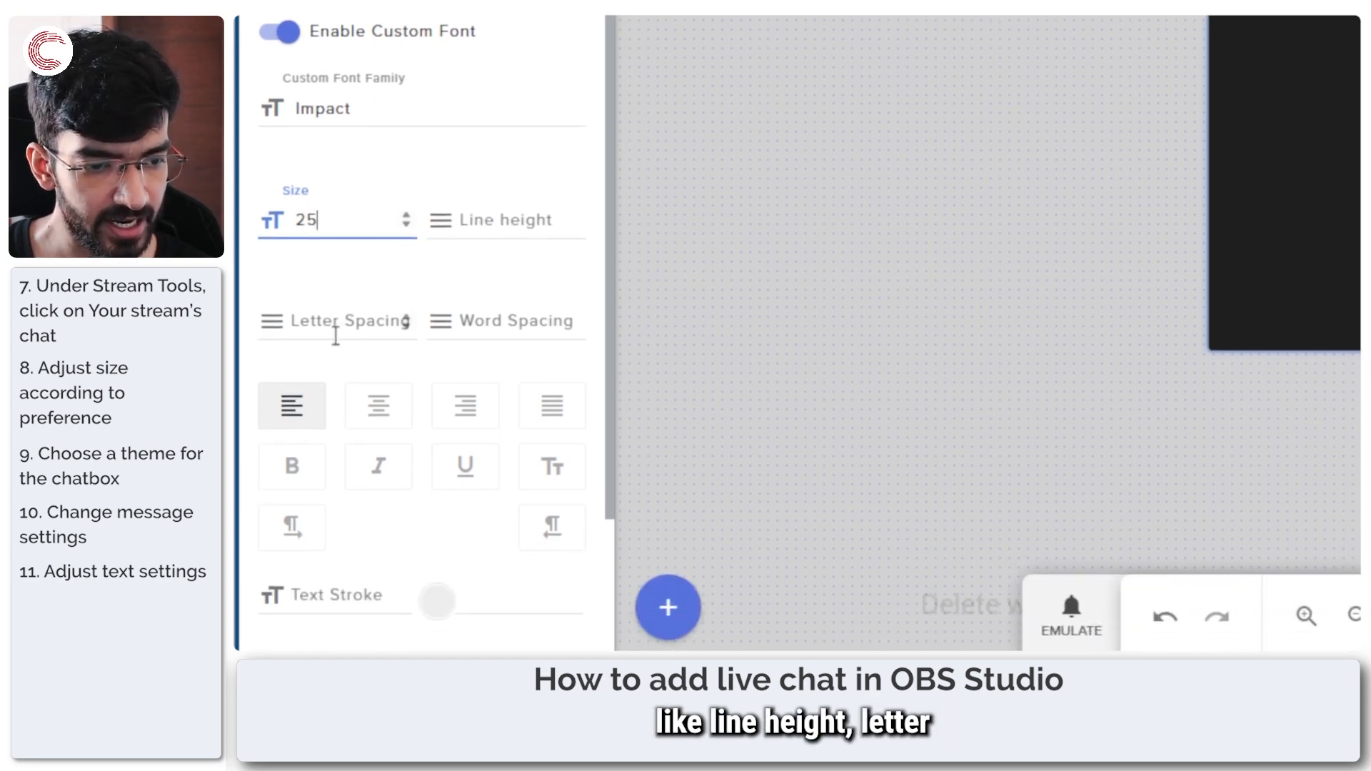
{"action": "scroll", "coordinate": [489, 323], "scroll_direction": "down", "scroll_amount": 1}
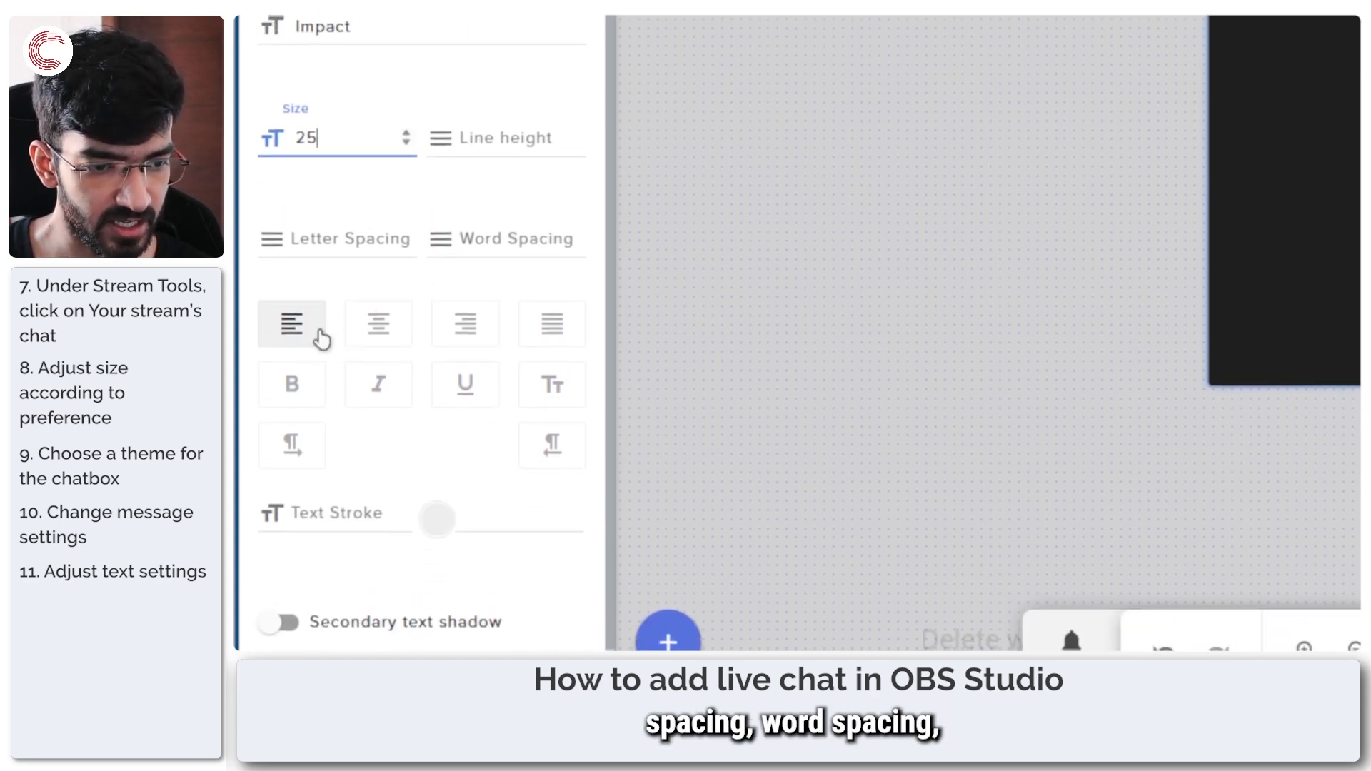
{"action": "scroll", "coordinate": [423, 424], "scroll_direction": "down", "scroll_amount": 1}
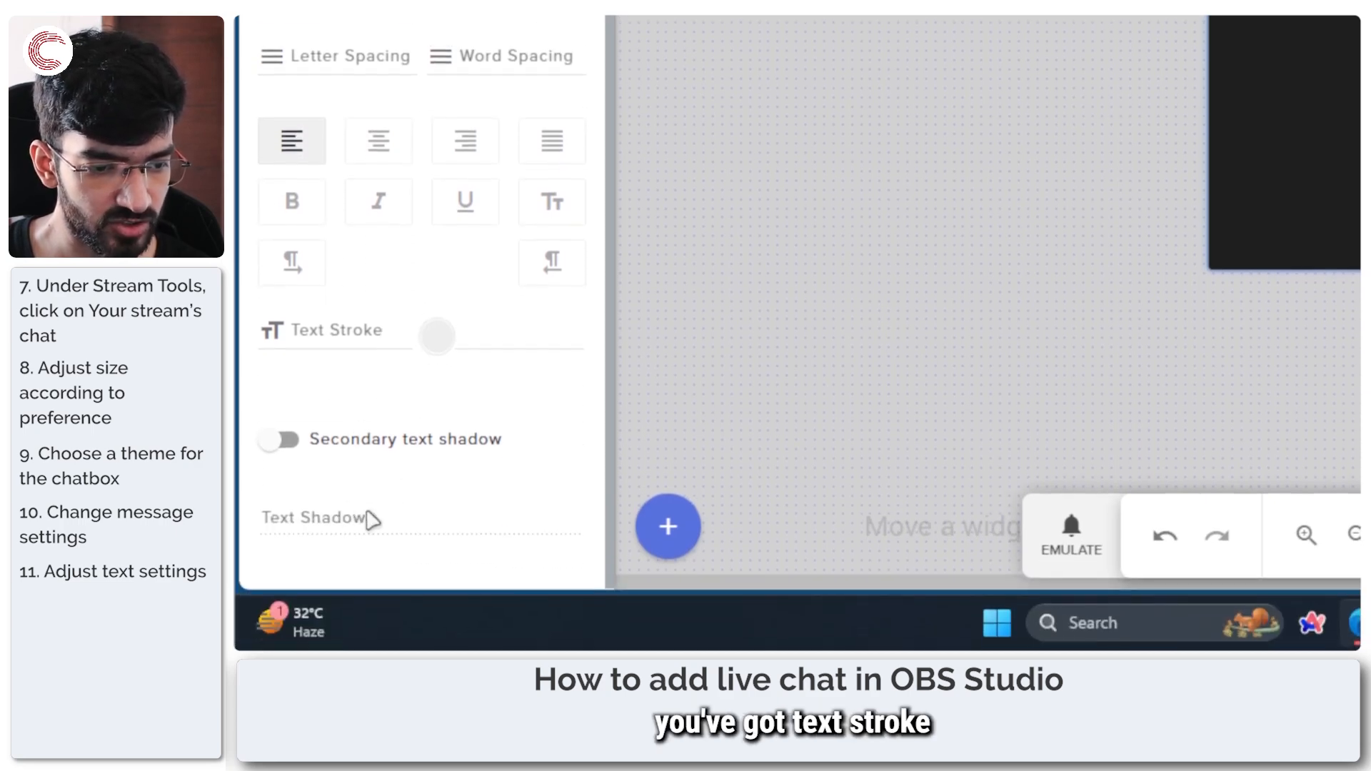
{"action": "scroll", "coordinate": [468, 389], "scroll_direction": "up", "scroll_amount": 2}
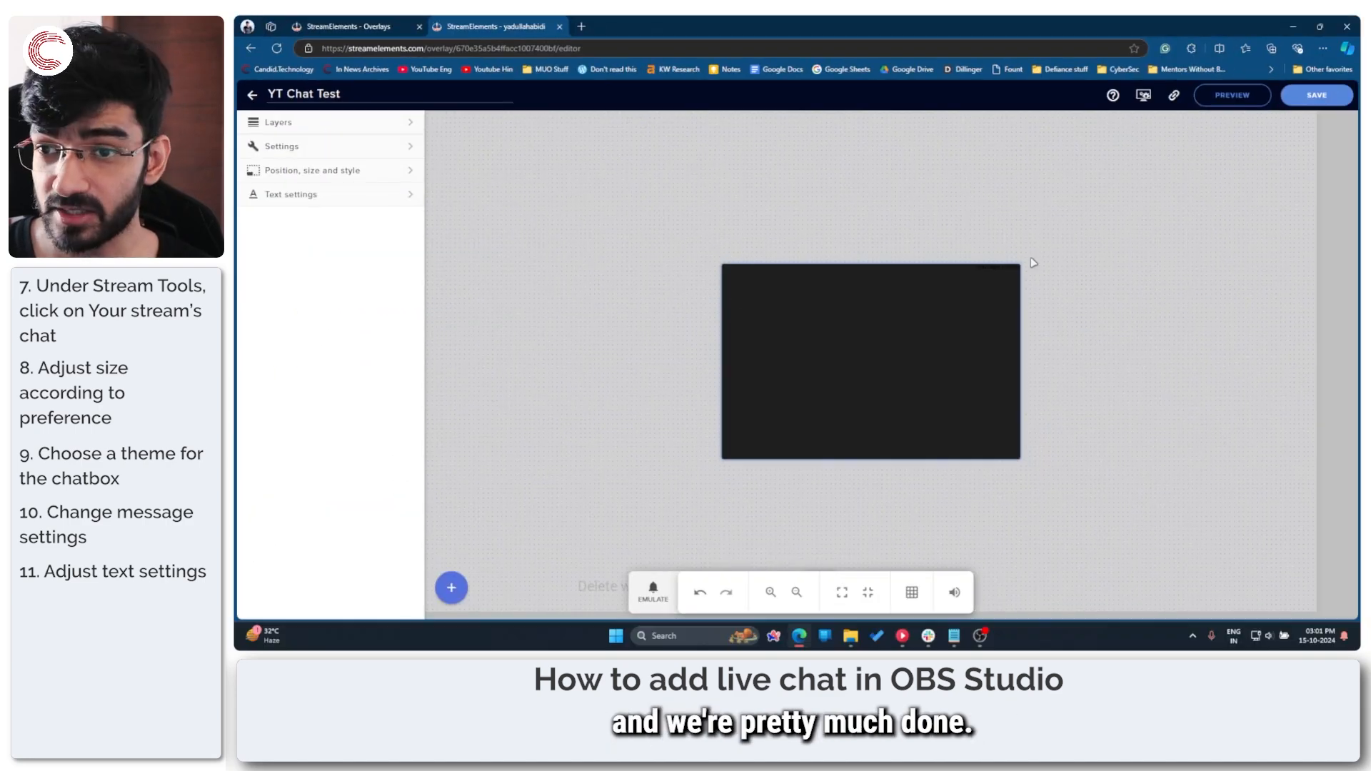
{"action": "left_click", "coordinate": [1316, 97]}
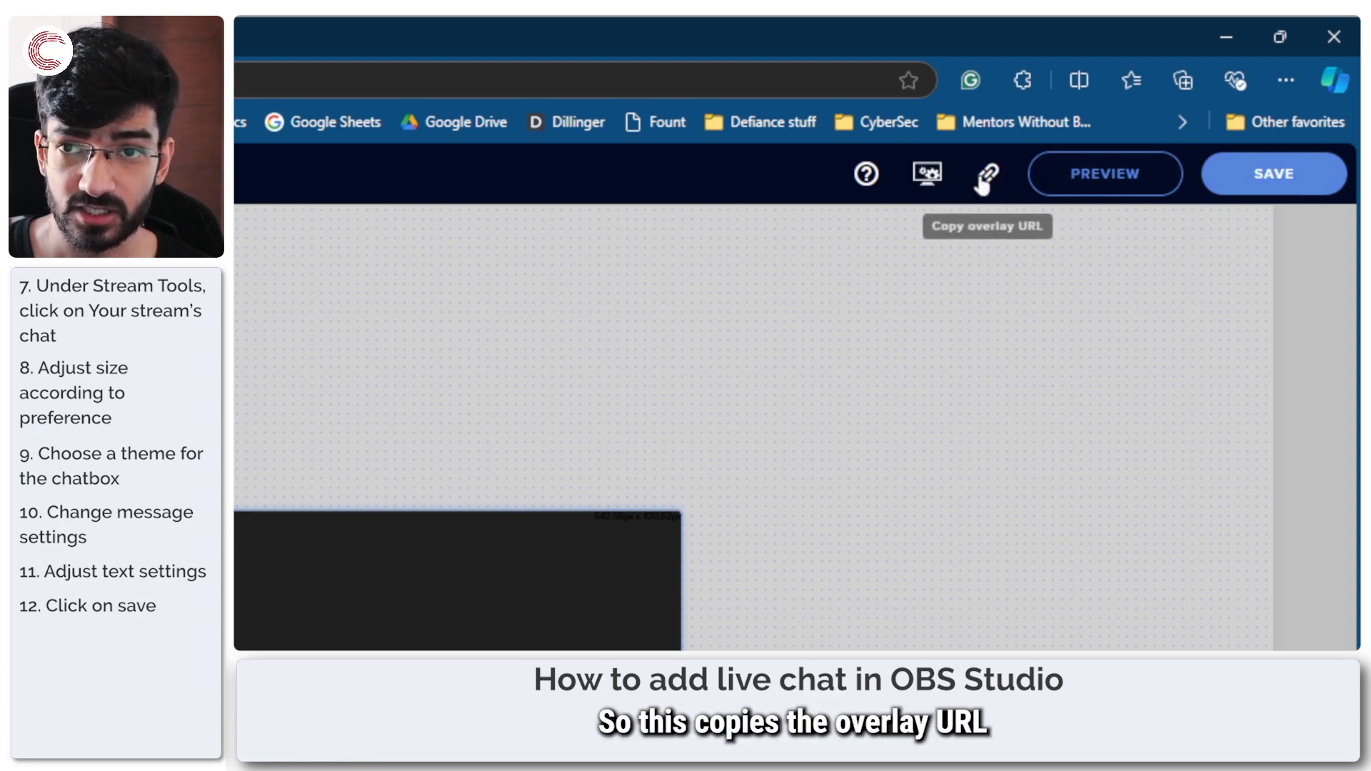
{"action": "left_click", "coordinate": [988, 175]}
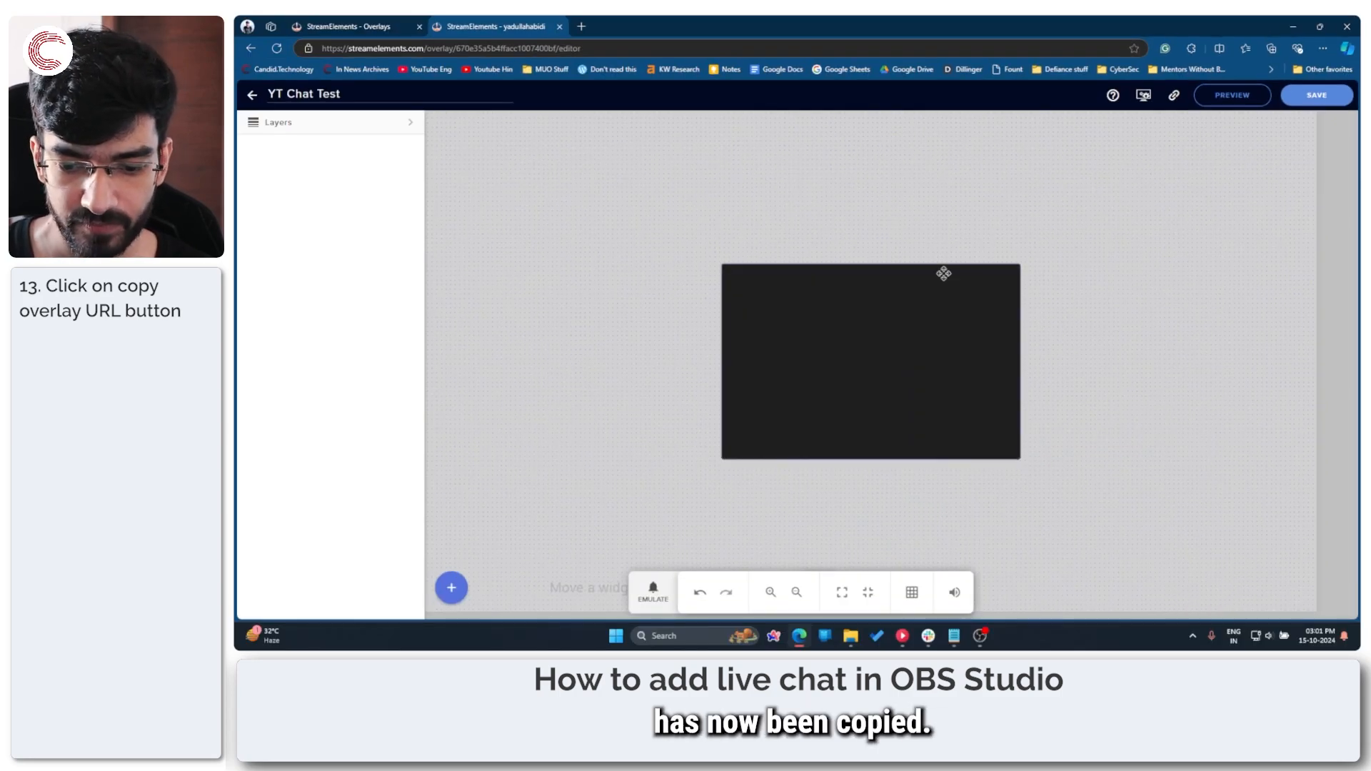
Step: Switch to OBS Studio by launching a new instance, even though one is already running
{"action": "key", "text": "super"}
{"action": "type", "text": "obs"}
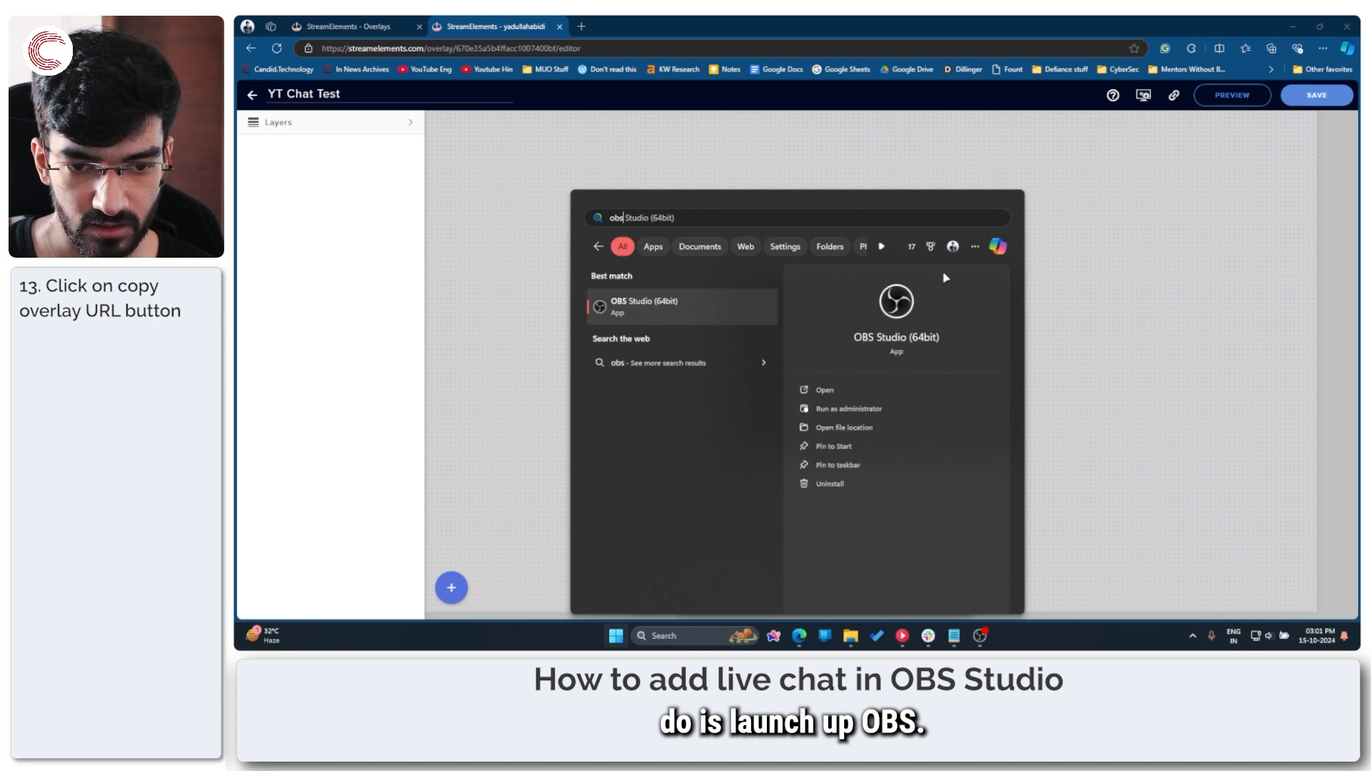
{"action": "key", "text": "Return"}
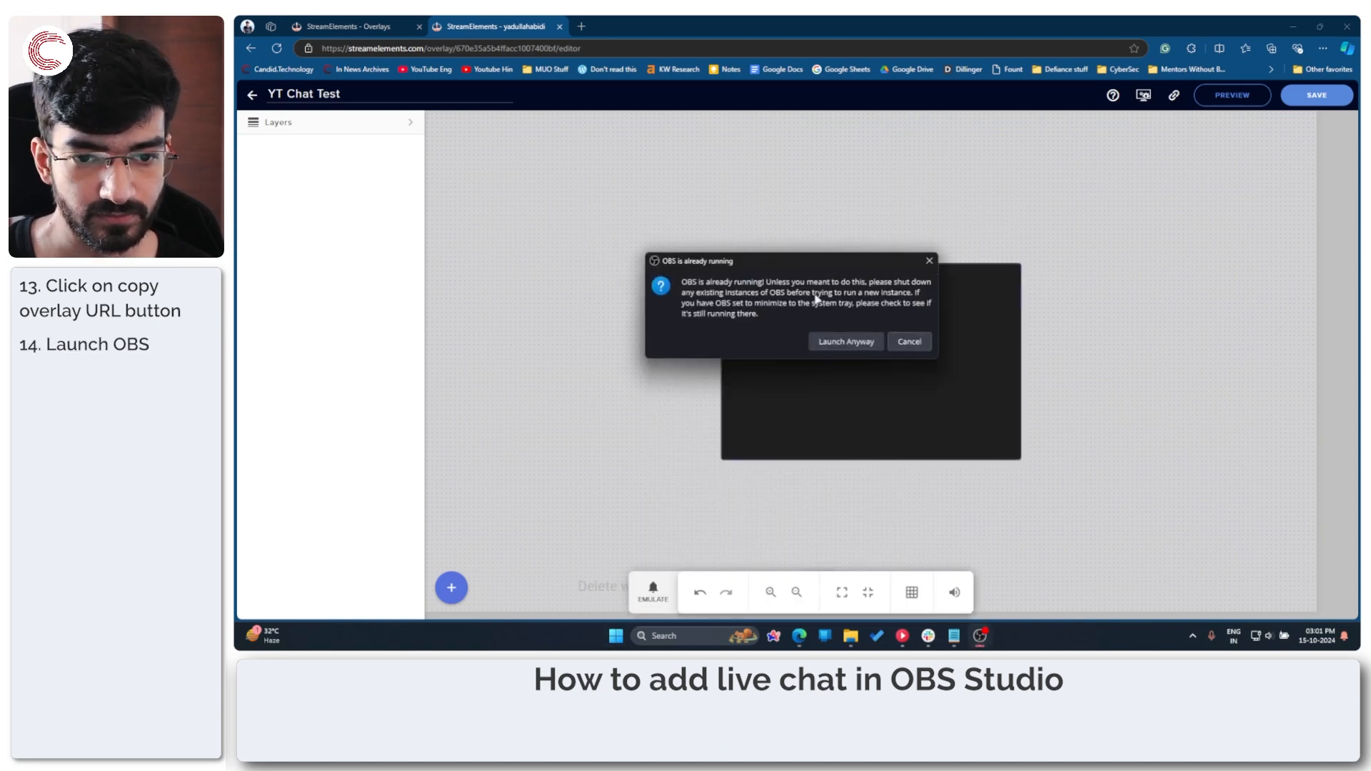
{"action": "left_click", "coordinate": [836, 341]}
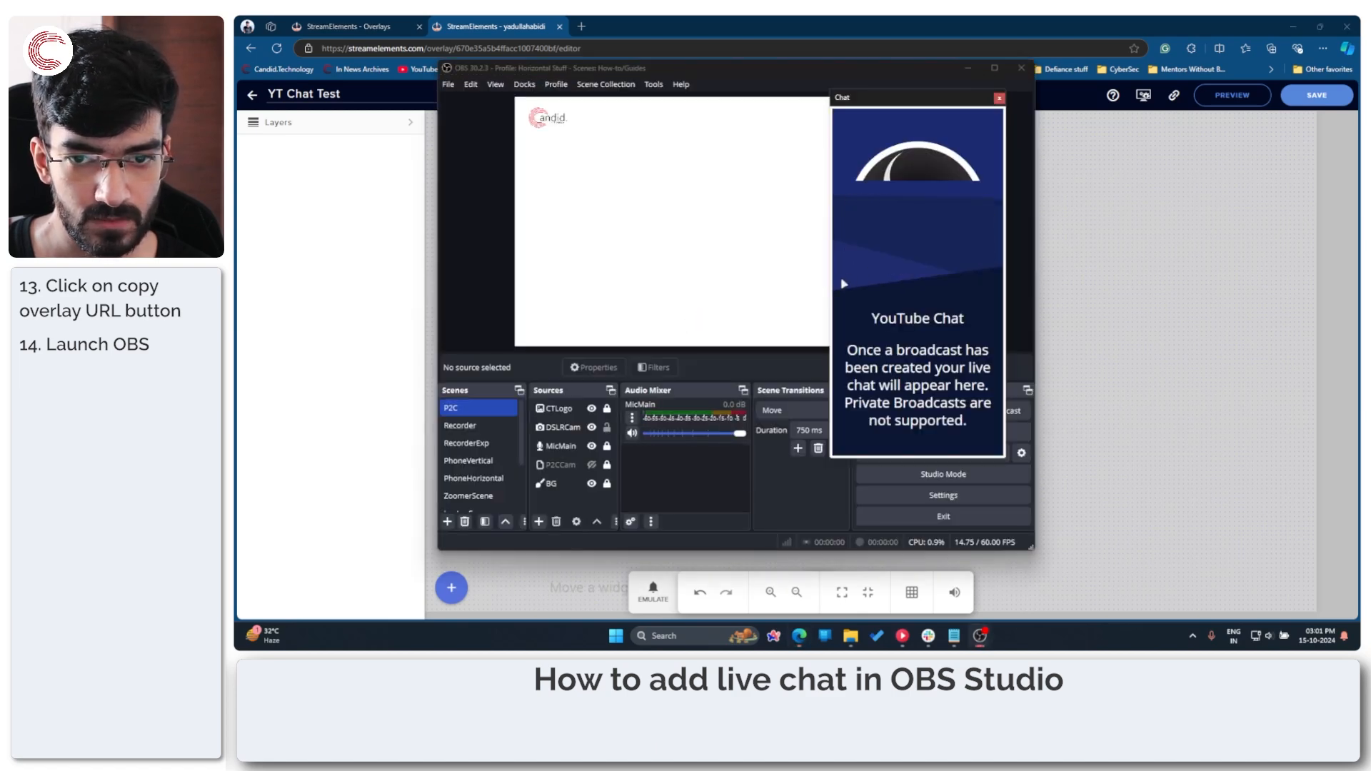
Step: Move the floating chat window clear of the main OBS window and minimize the browser
{"action": "left_click_drag", "start_coordinate": [757, 74], "coordinate": [729, 81]}
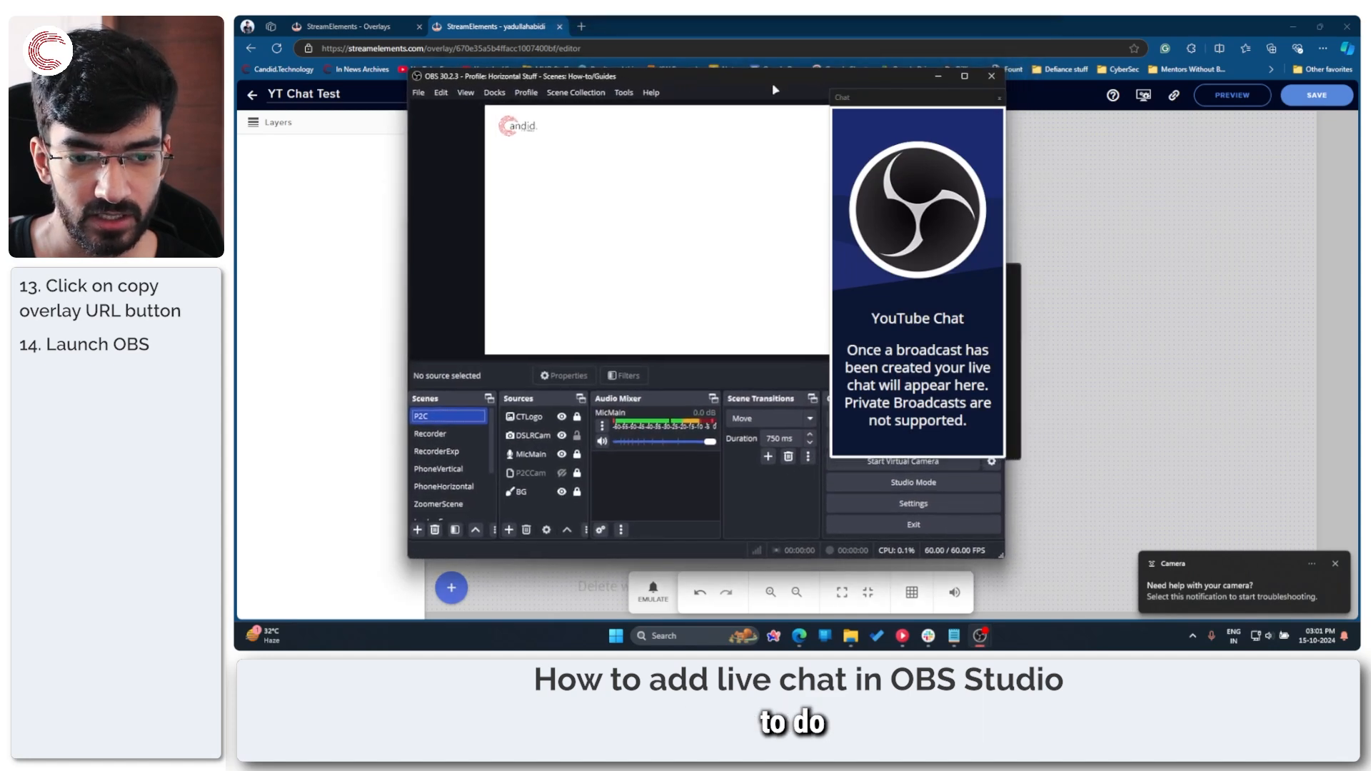
{"action": "left_click_drag", "start_coordinate": [872, 97], "coordinate": [1080, 99]}
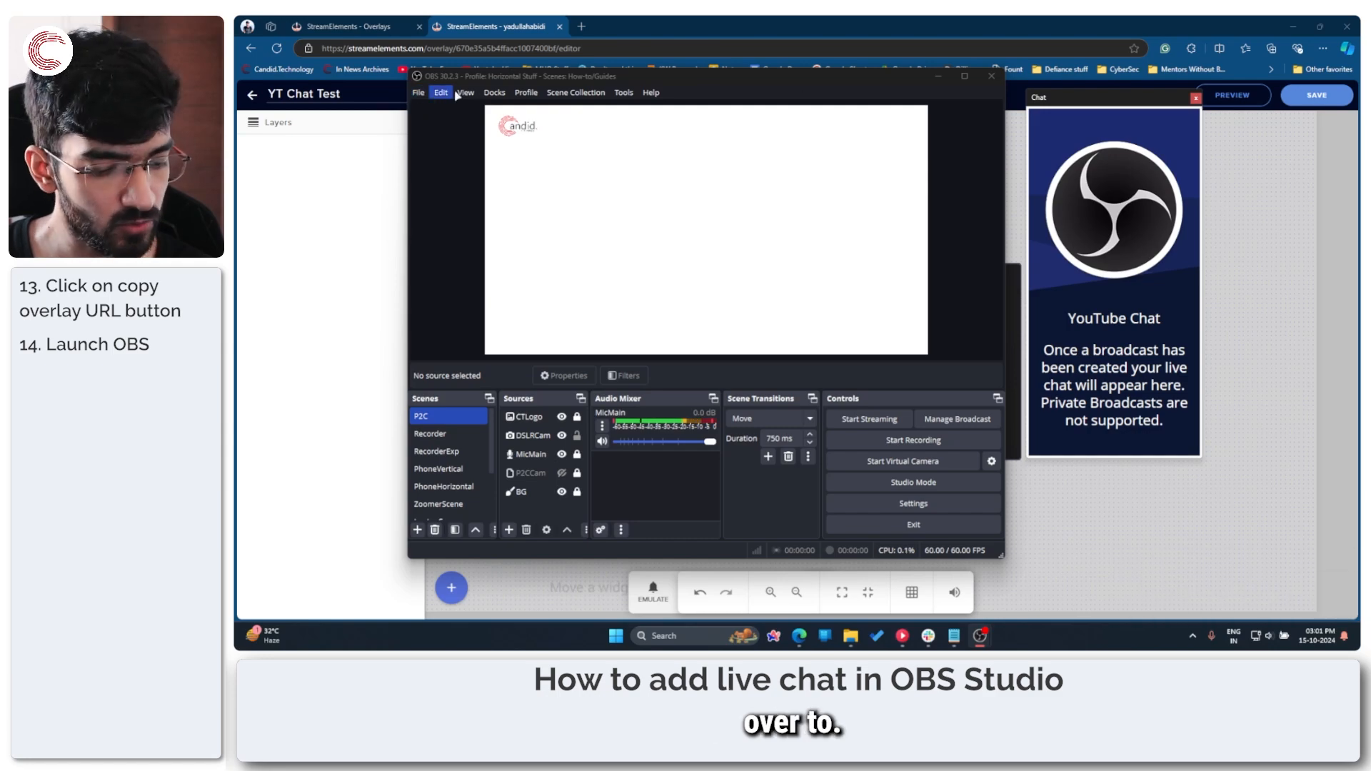
{"action": "left_click", "coordinate": [1301, 26]}
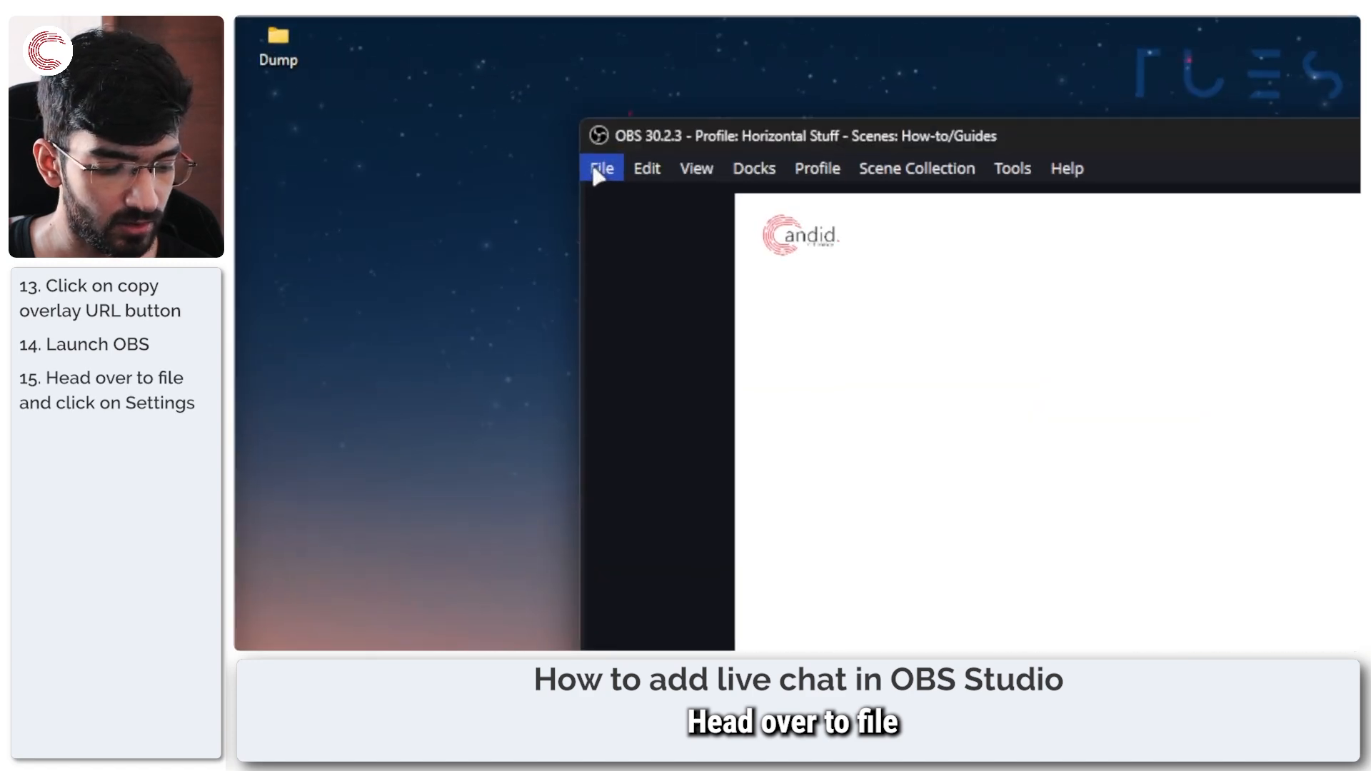
Step: Check the Stream settings for the streaming platform connection and close the settings
{"action": "left_click", "coordinate": [418, 94]}
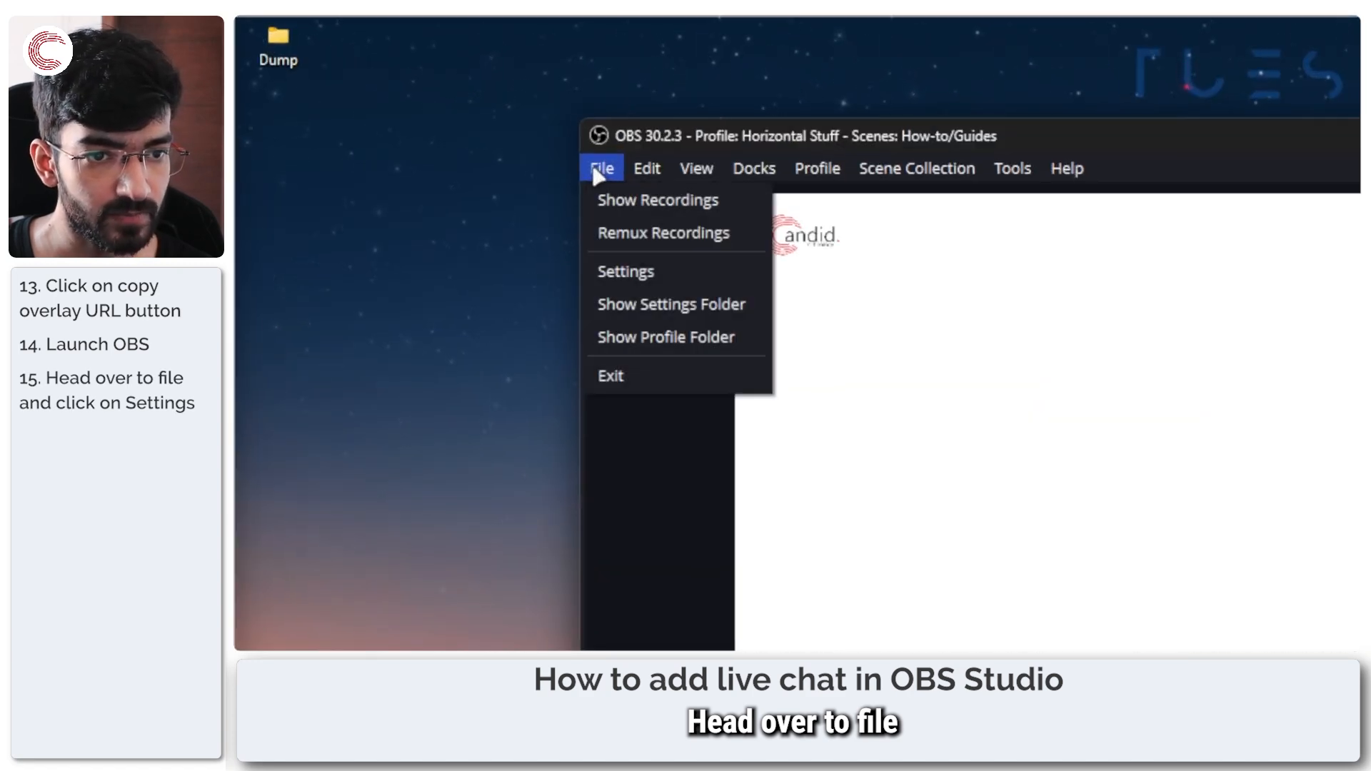
{"action": "left_click", "coordinate": [624, 273]}
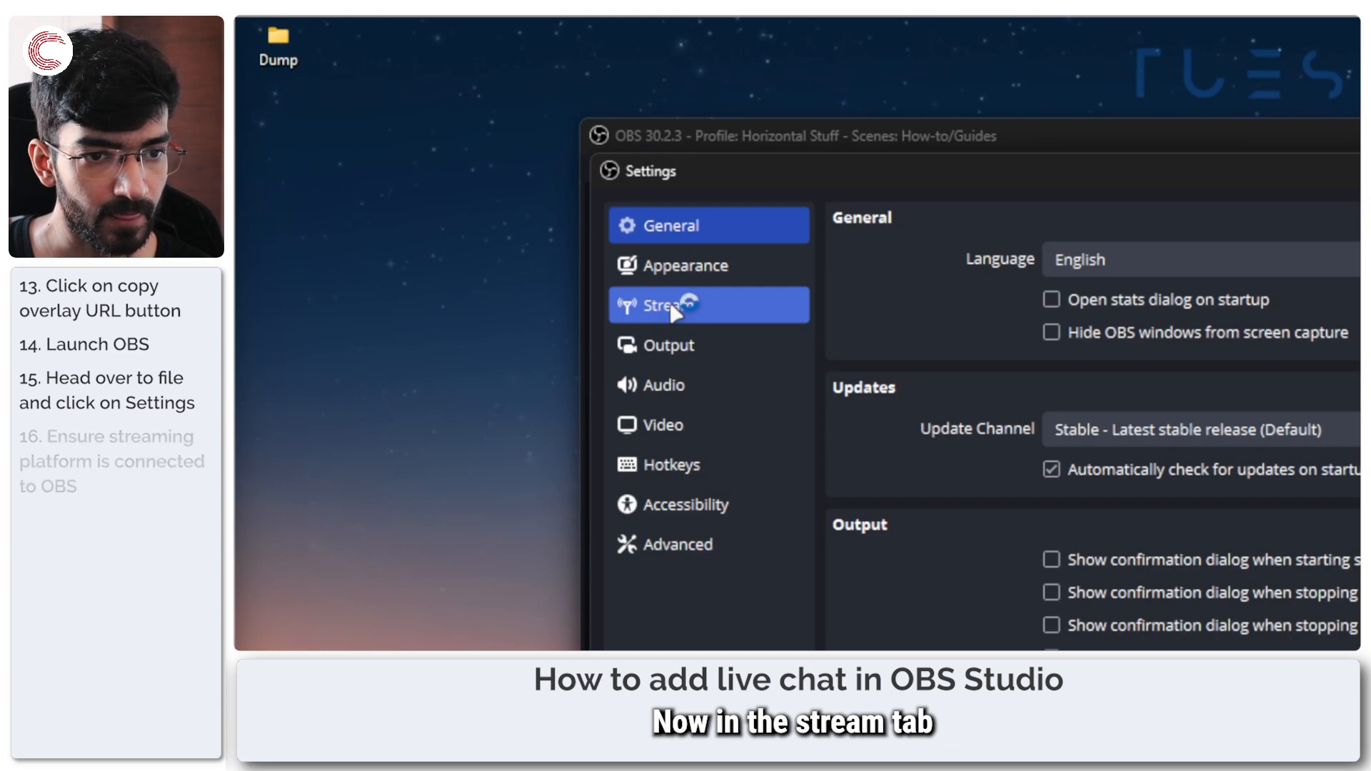
{"action": "left_click", "coordinate": [682, 305]}
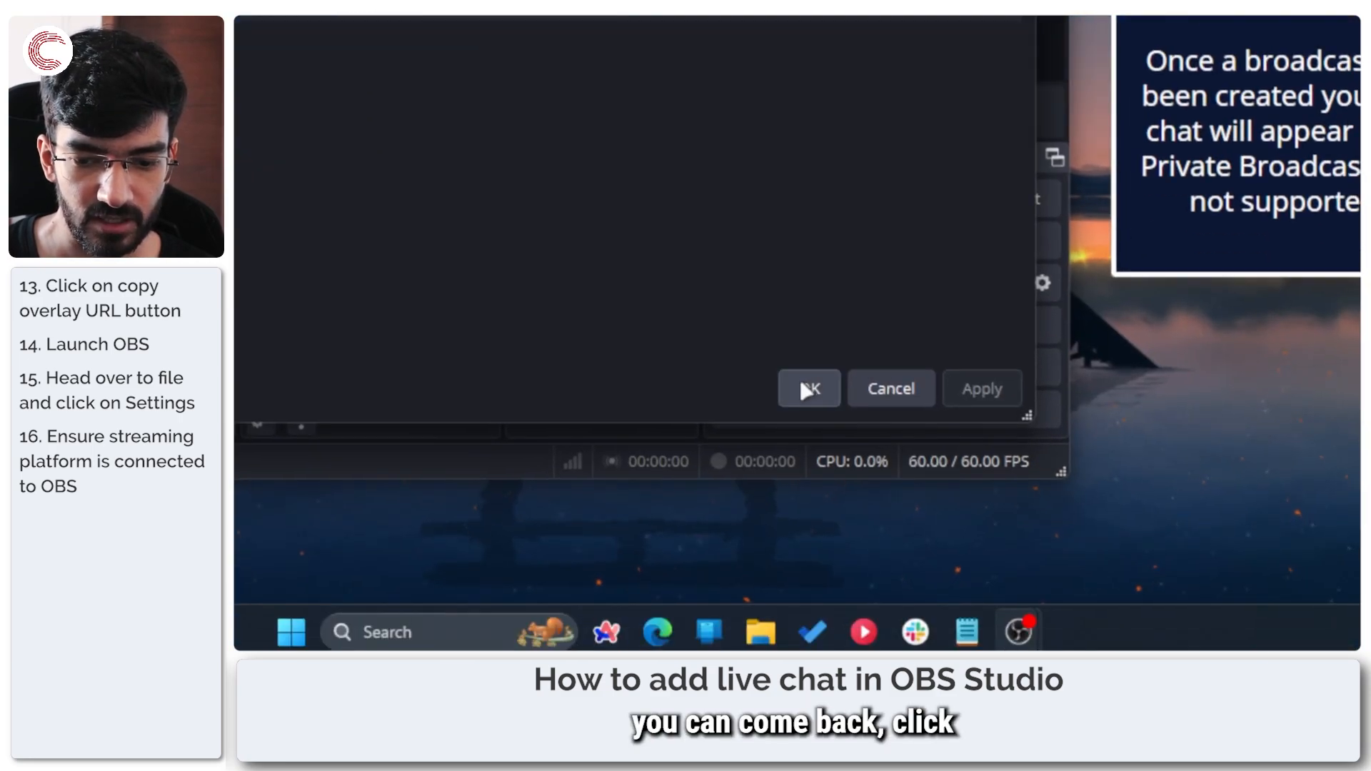
{"action": "left_click", "coordinate": [806, 389]}
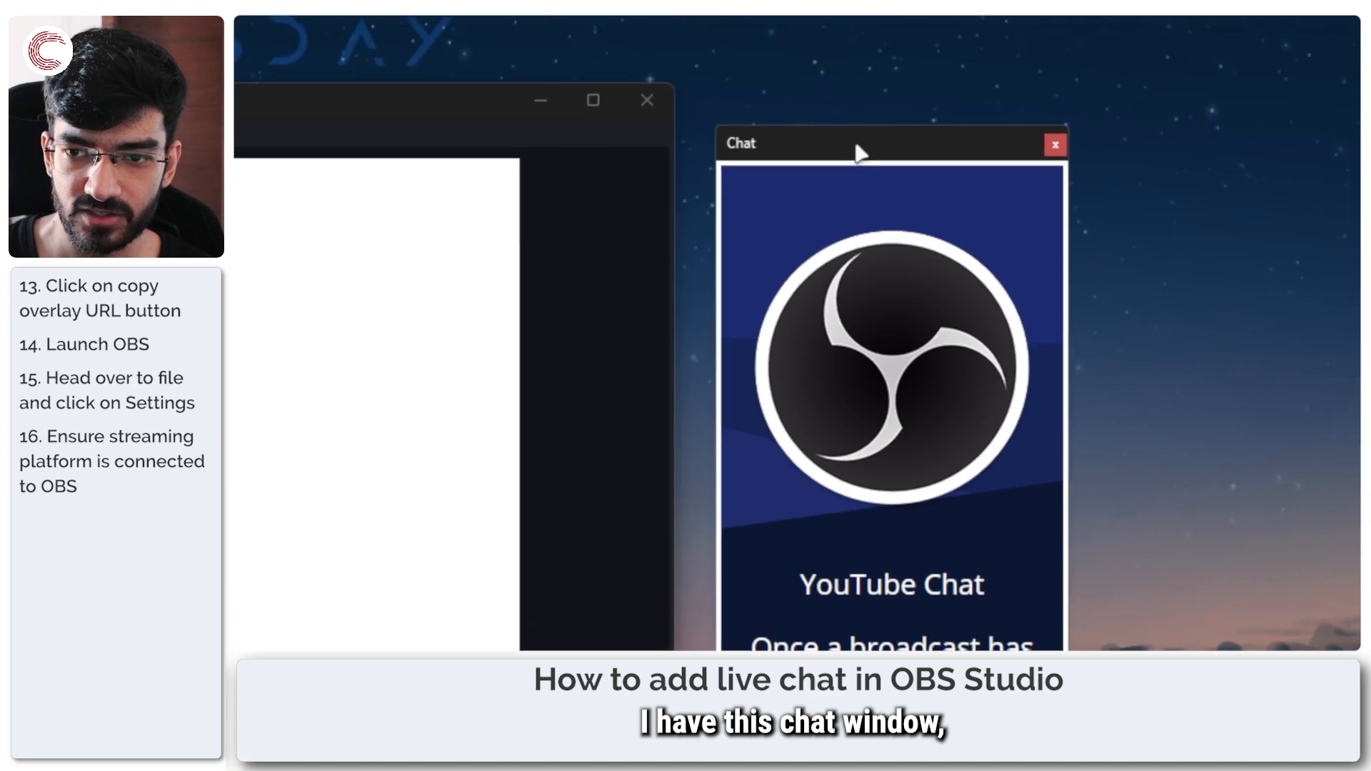
Step: Dock the YouTube chat window beside the preview inside OBS, adjust its width, and reposition the main window
{"action": "left_click_drag", "start_coordinate": [982, 49], "coordinate": [735, 166]}
{"action": "left_click_drag", "start_coordinate": [613, 263], "coordinate": [609, 261]}
{"action": "left_click_drag", "start_coordinate": [793, 297], "coordinate": [808, 297]}
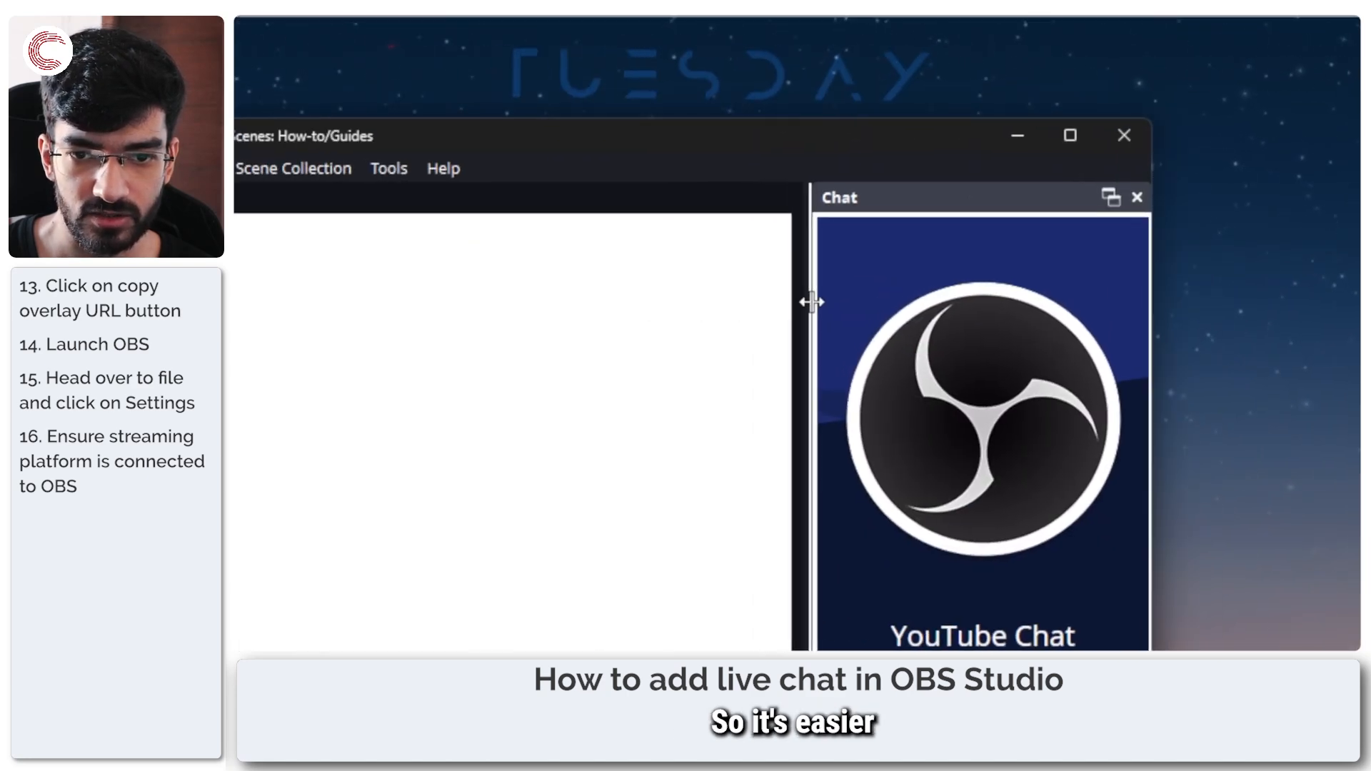
{"action": "left_click_drag", "start_coordinate": [839, 147], "coordinate": [888, 120]}
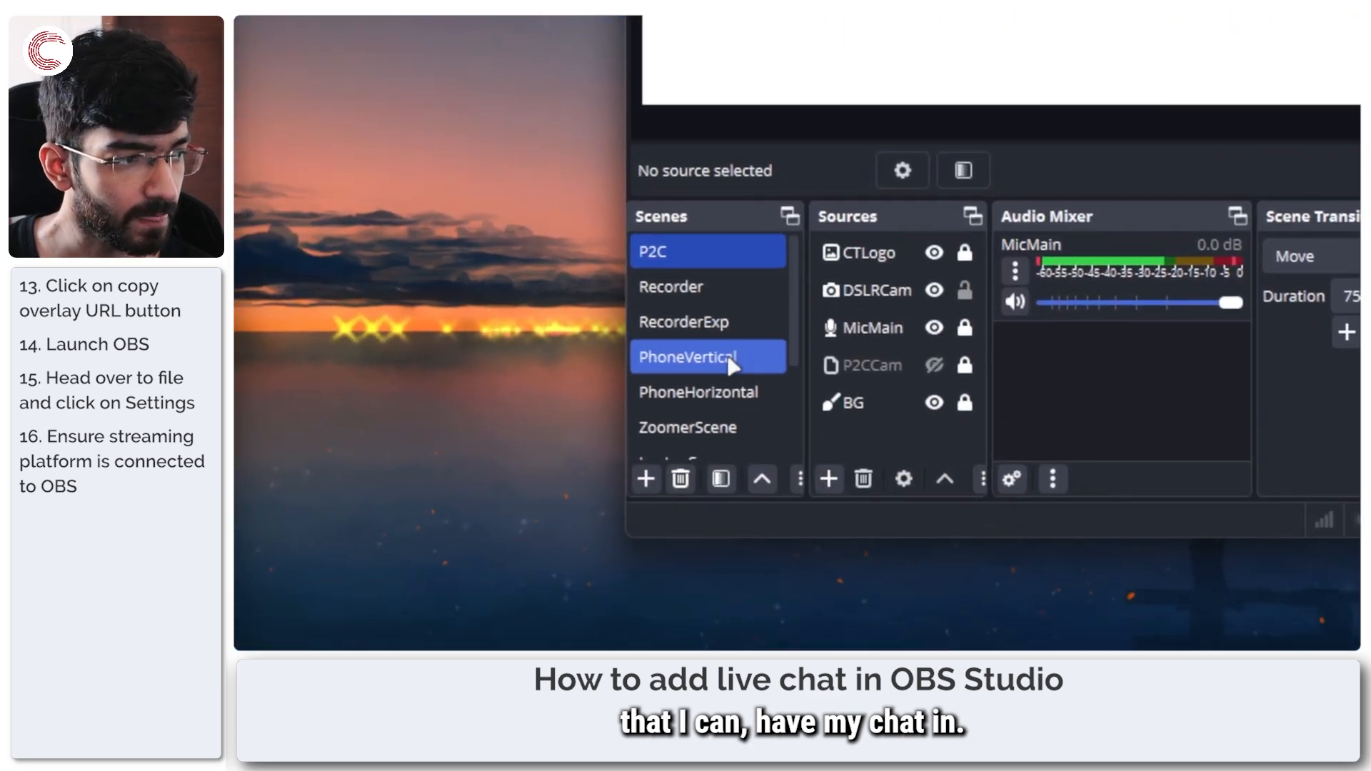
Step: Switch to the Screen scene and delete its existing YT Chat source
{"action": "scroll", "coordinate": [731, 343], "scroll_direction": "down", "scroll_amount": 2}
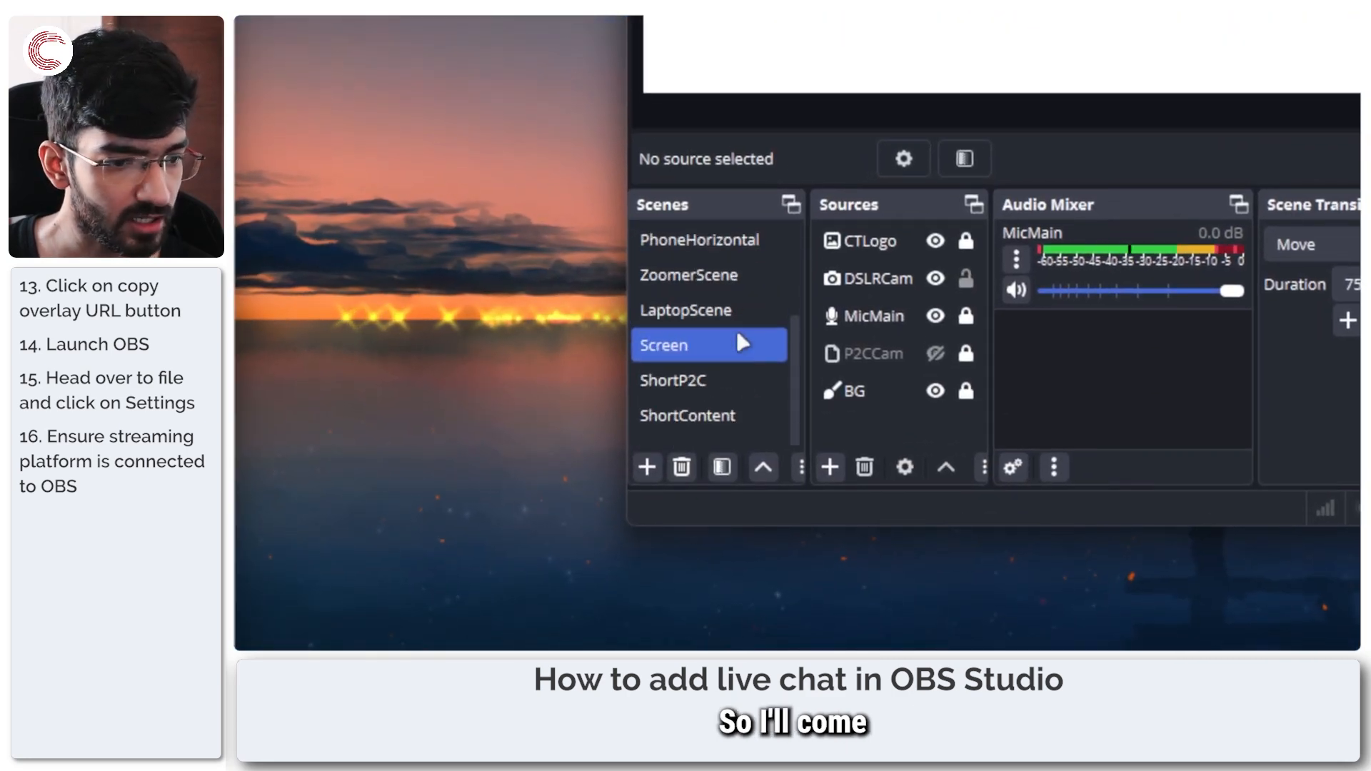
{"action": "left_click", "coordinate": [725, 385]}
{"action": "left_click", "coordinate": [725, 349]}
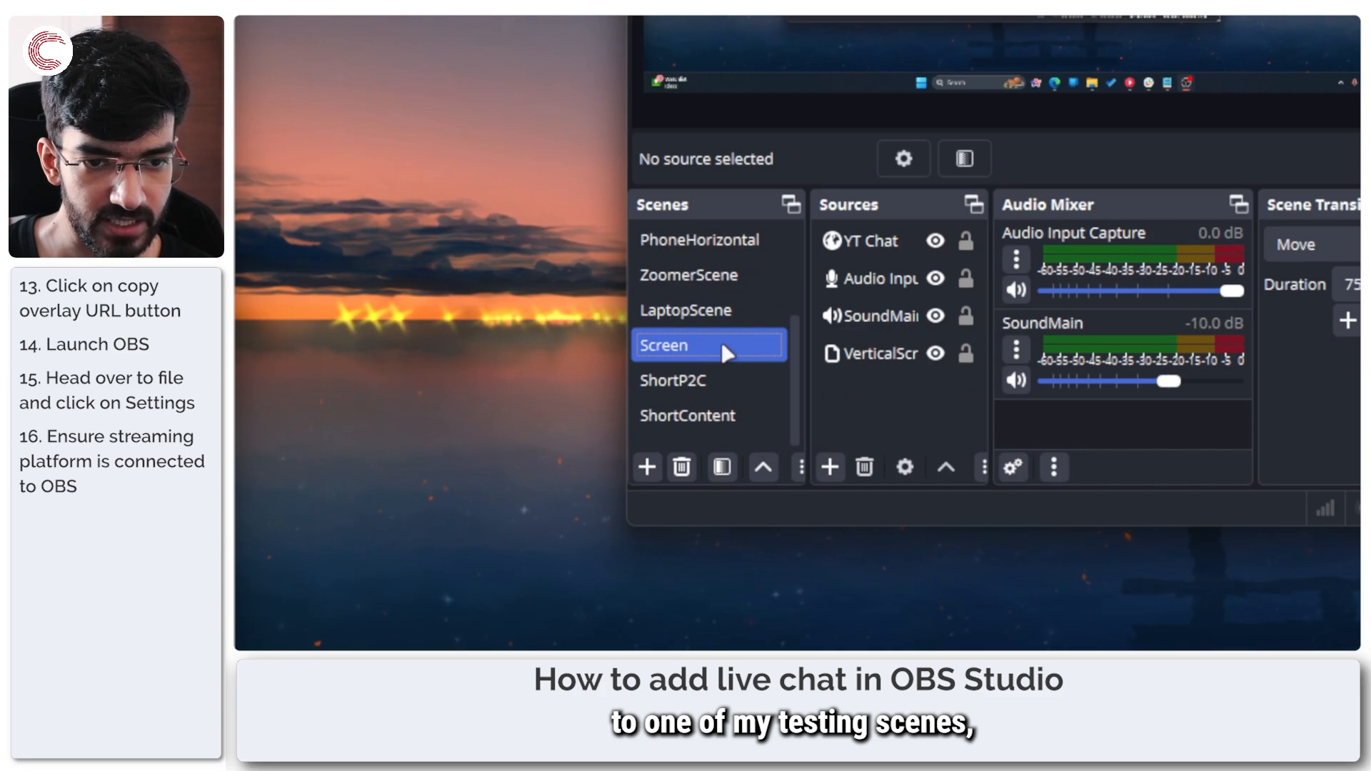
{"action": "left_click", "coordinate": [885, 243]}
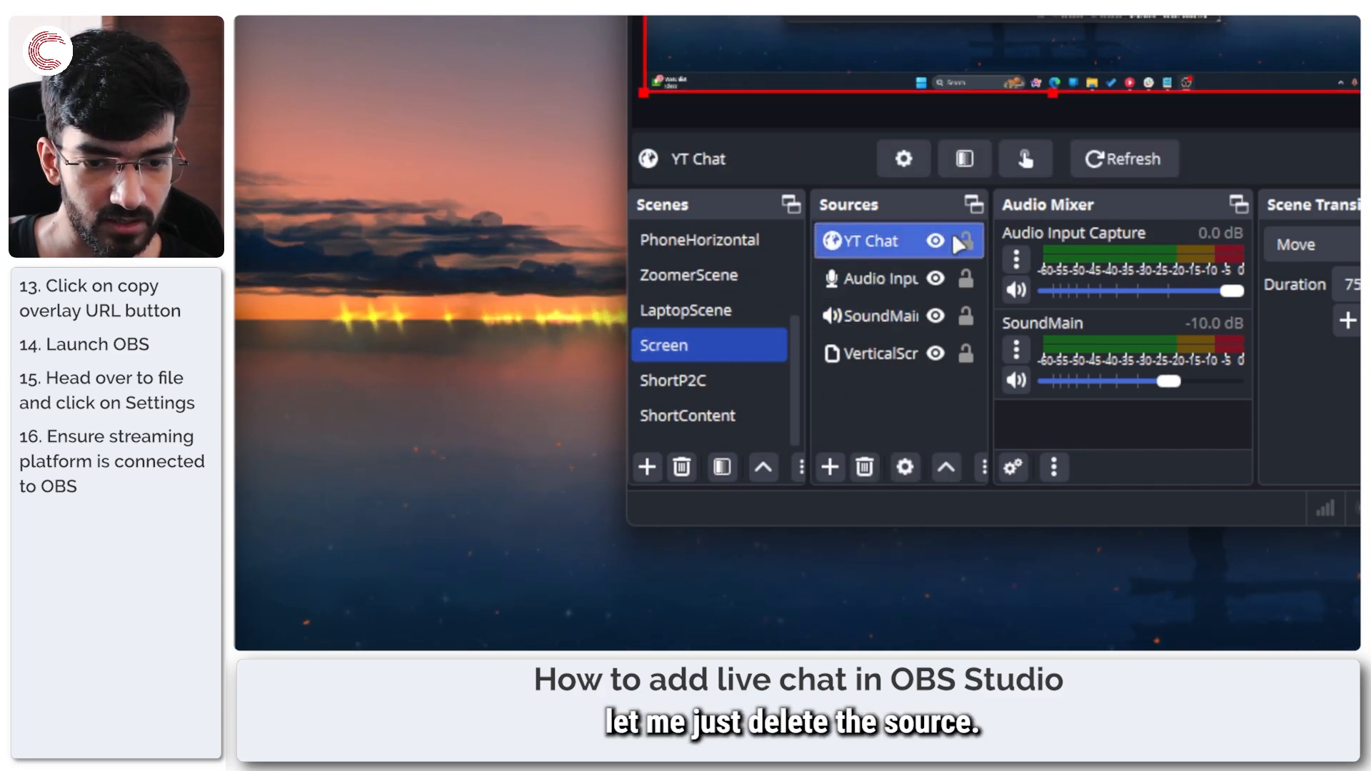
{"action": "left_click", "coordinate": [864, 467]}
{"action": "left_click", "coordinate": [1275, 62]}
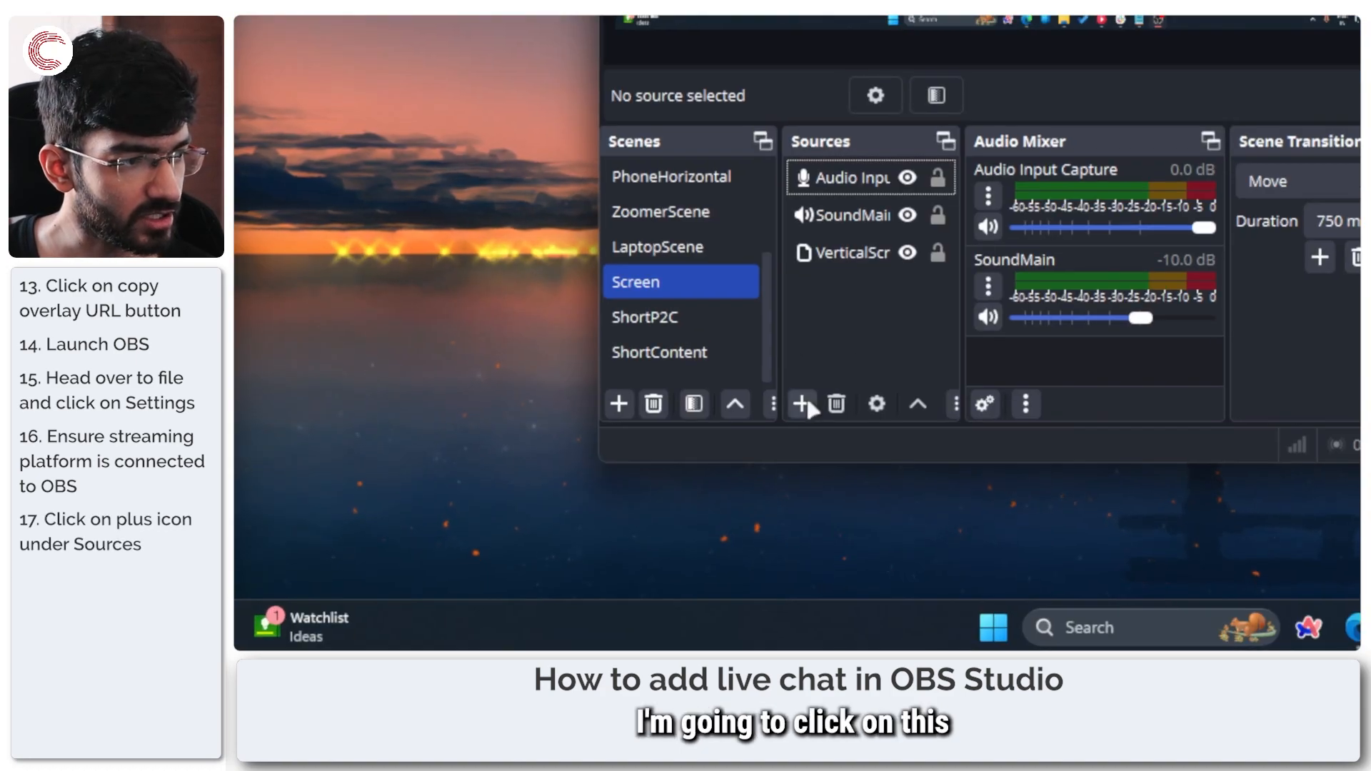
Step: Add a new Browser source named YT Chat to the Screen scene
{"action": "left_click", "coordinate": [520, 524]}
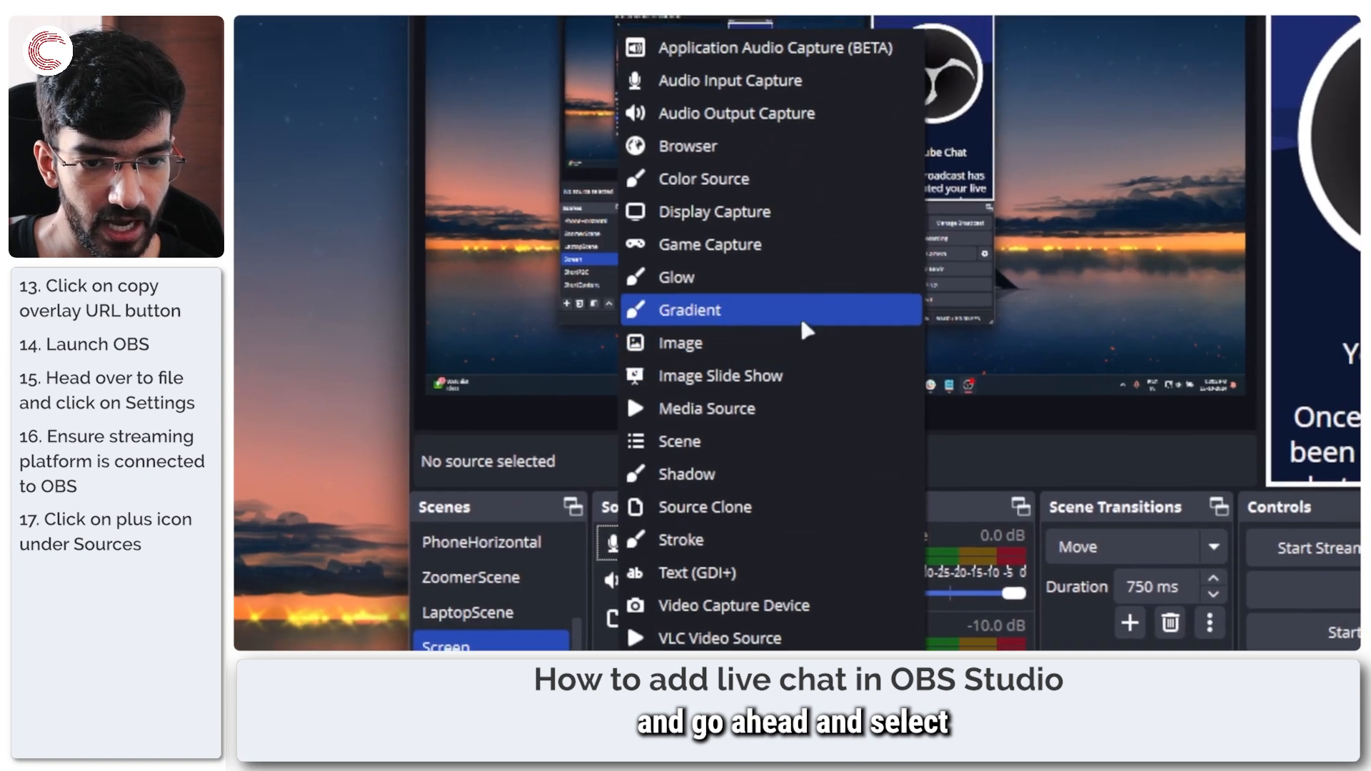
{"action": "left_click", "coordinate": [775, 151]}
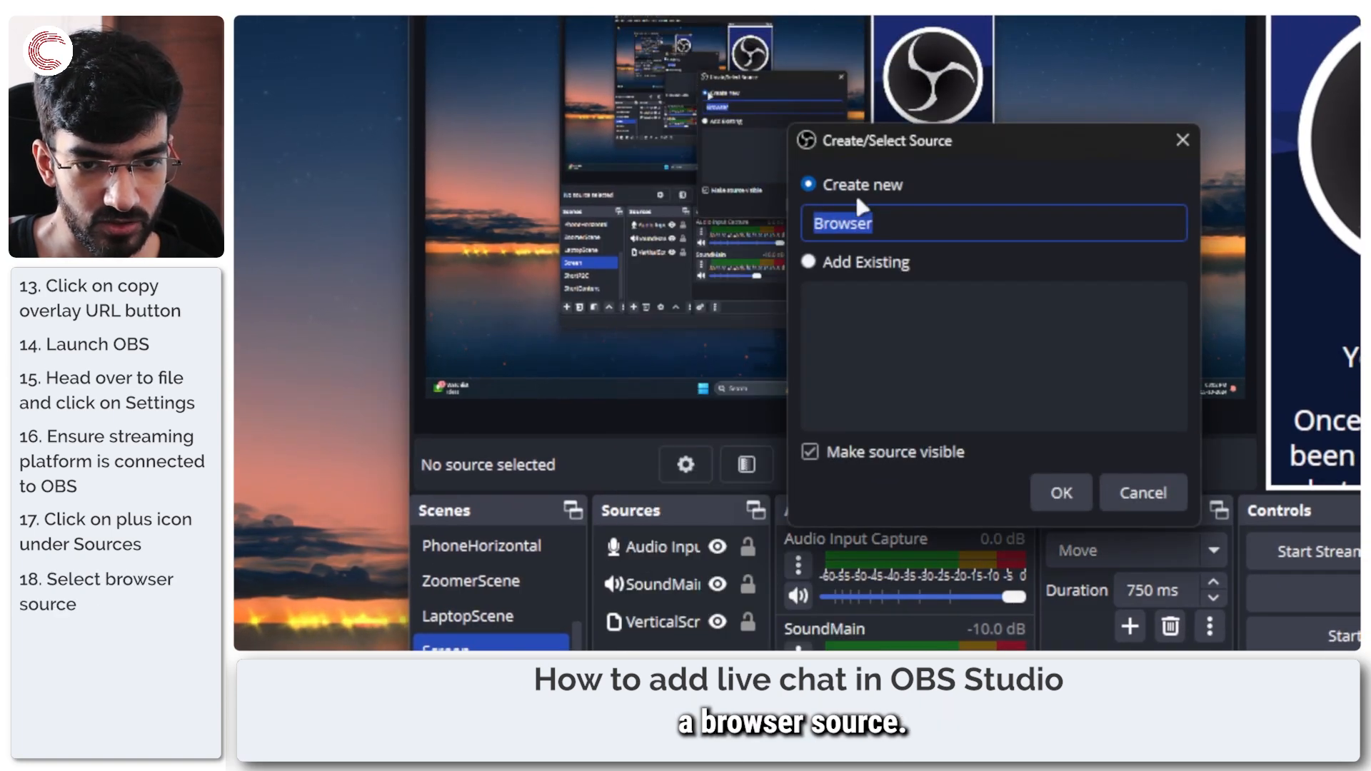
{"action": "type", "text": "YT C"}
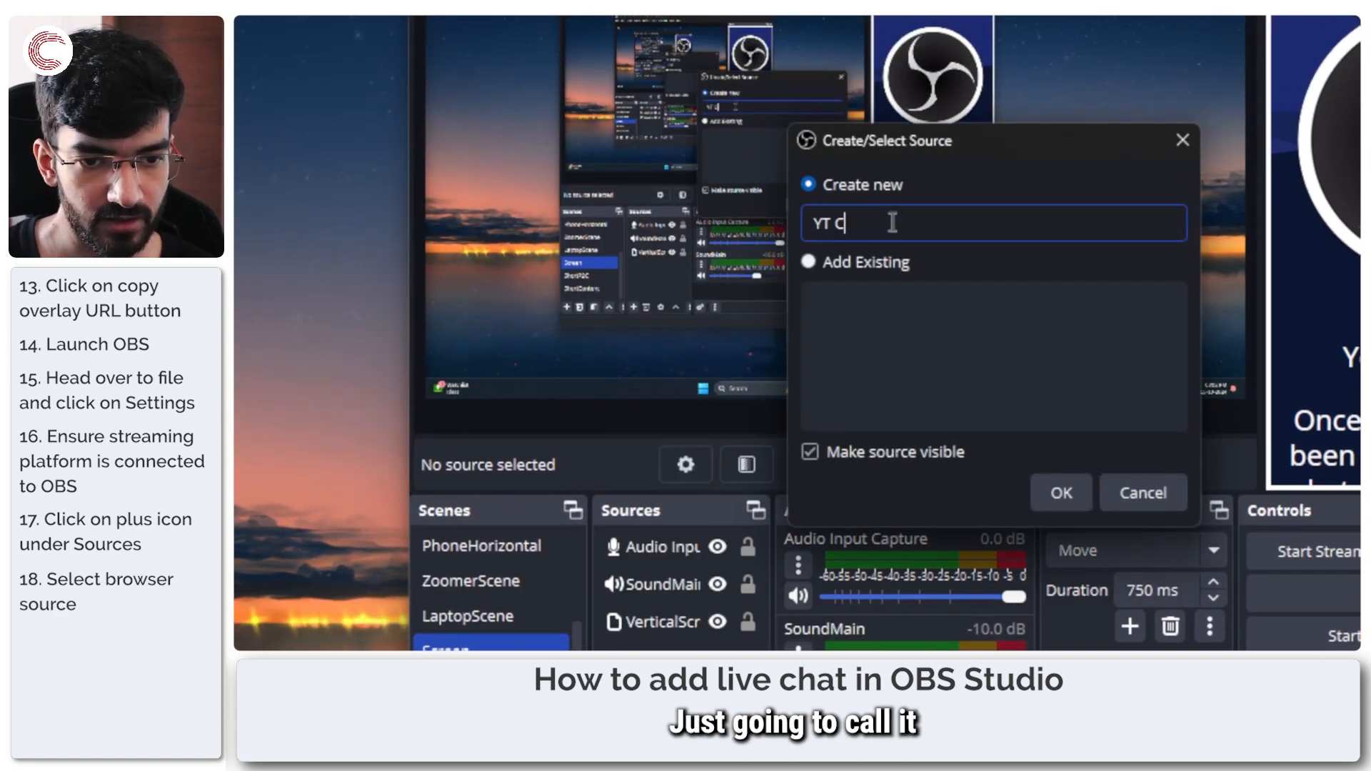
{"action": "type", "text": "hat"}
{"action": "left_click", "coordinate": [1061, 492]}
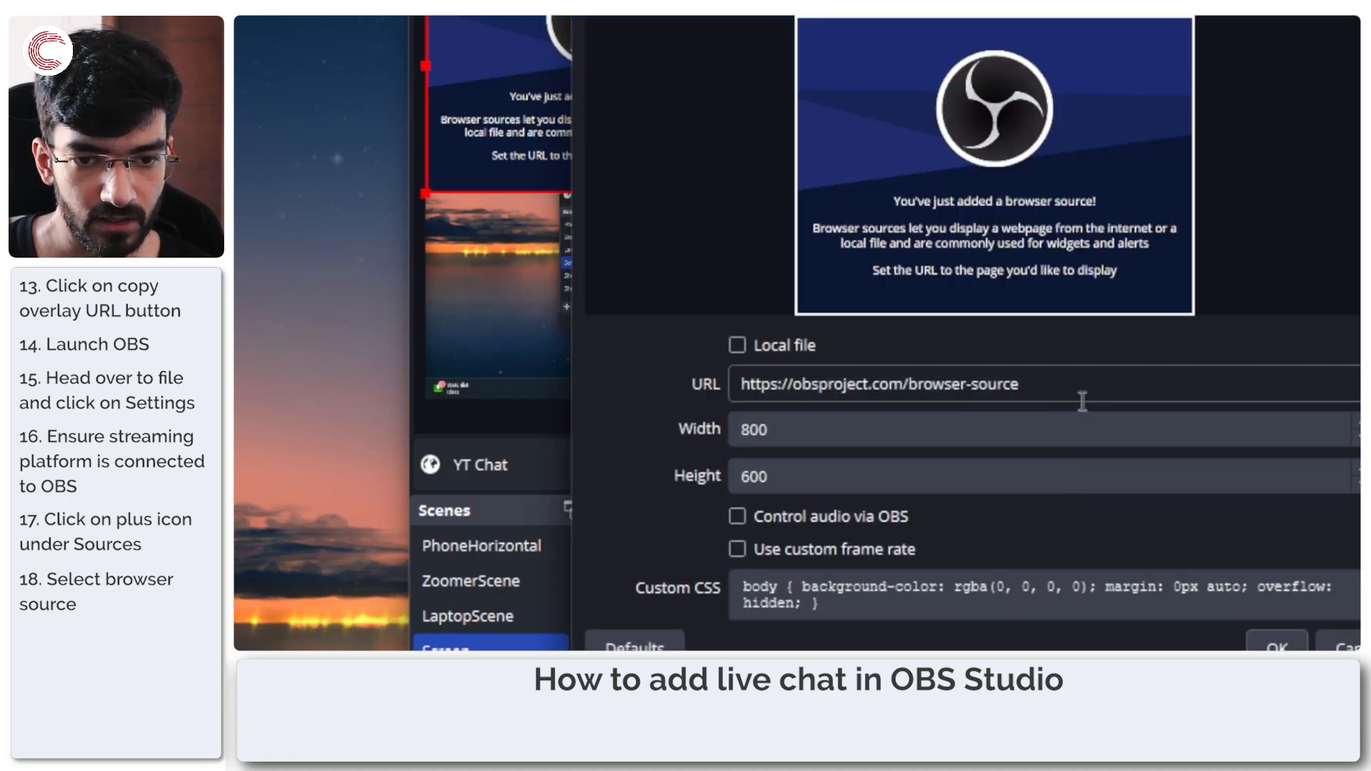
Step: Replace the default URL of the YT Chat browser source with the copied StreamElements overlay URL
{"action": "left_click", "coordinate": [1082, 400]}
{"action": "key", "text": "ctrl+a"}
{"action": "key", "text": "ctrl+v"}
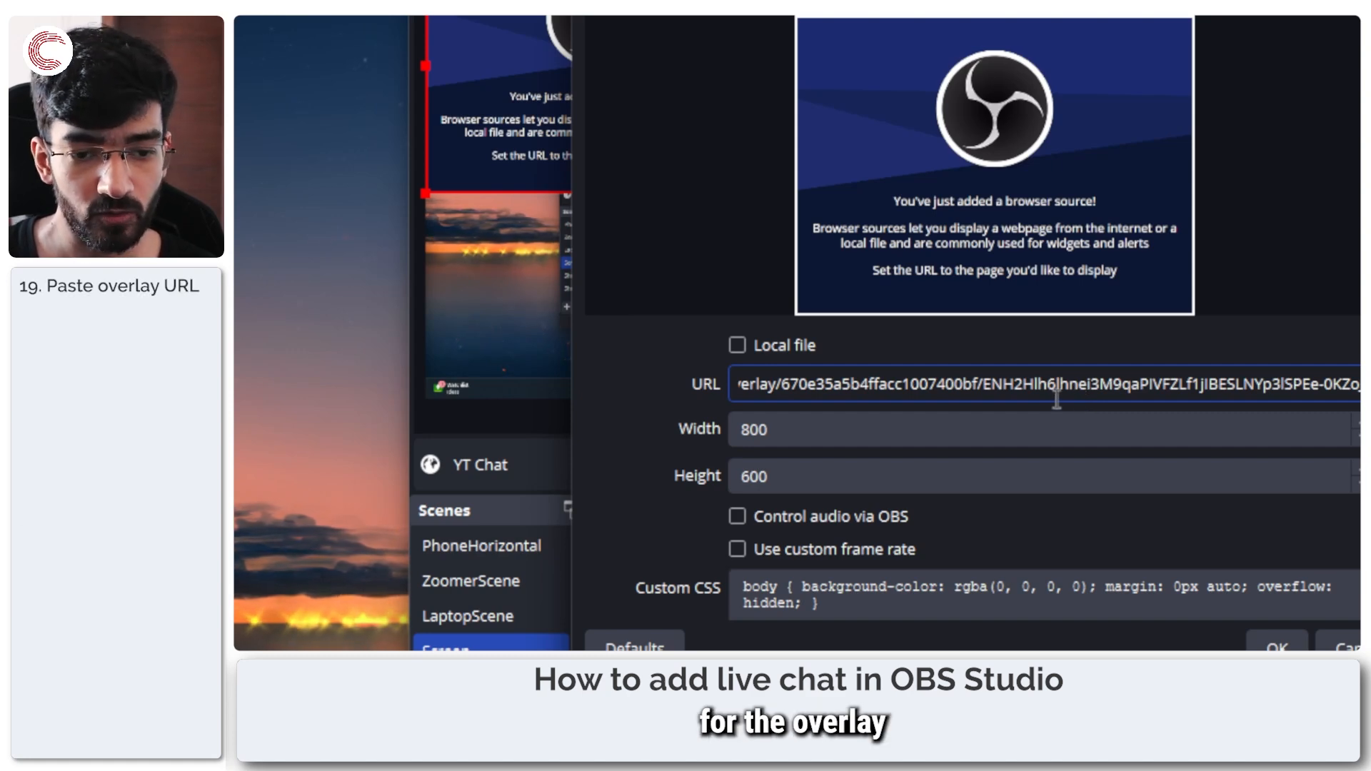
Step: Set the browser source's width to 1920 and height to 1080, and confirm its properties
{"action": "left_click", "coordinate": [998, 437]}
{"action": "key", "text": "ctrl+a"}
{"action": "type", "text": "129"}
{"action": "key", "text": "BackSpace"}
{"action": "key", "text": "BackSpace"}
{"action": "type", "text": "920"}
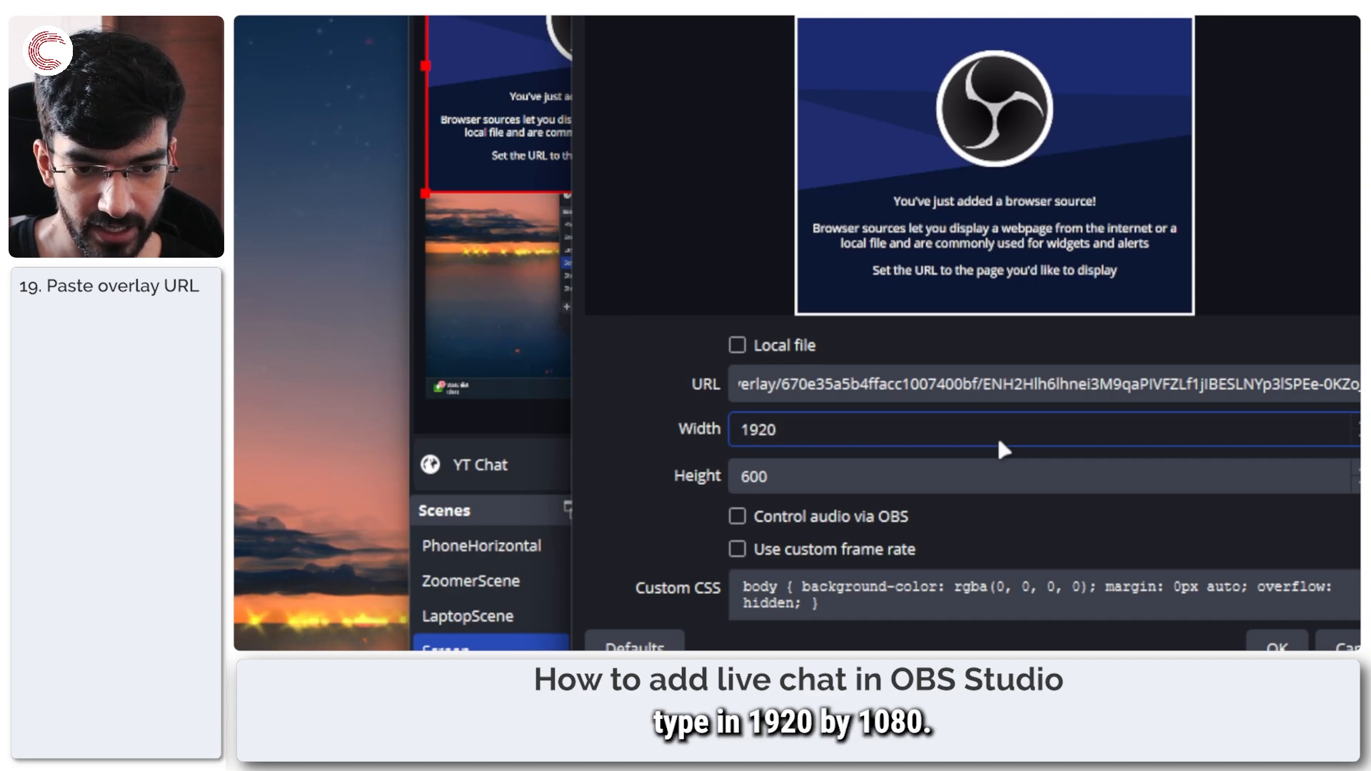
{"action": "left_click", "coordinate": [965, 476]}
{"action": "key", "text": "ctrl+a"}
{"action": "type", "text": "10"}
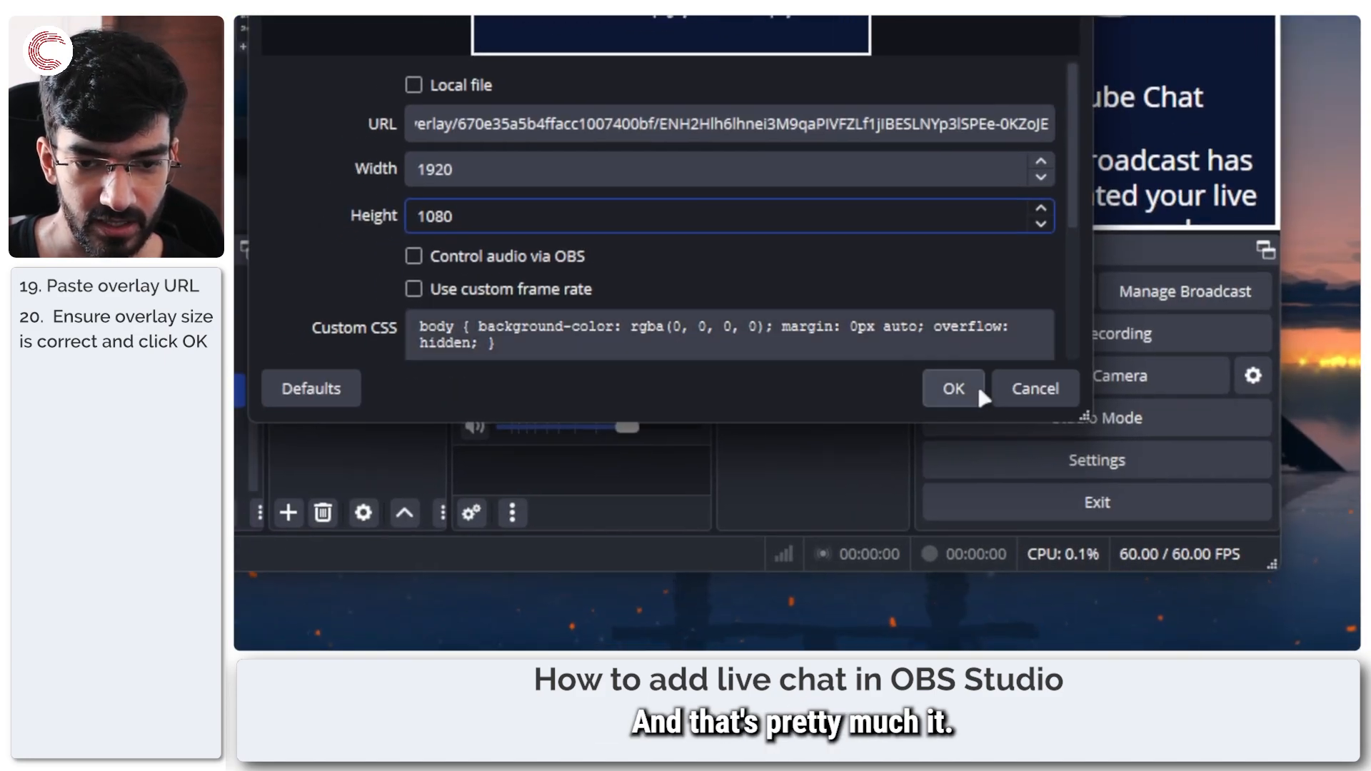
{"action": "left_click", "coordinate": [1287, 643]}
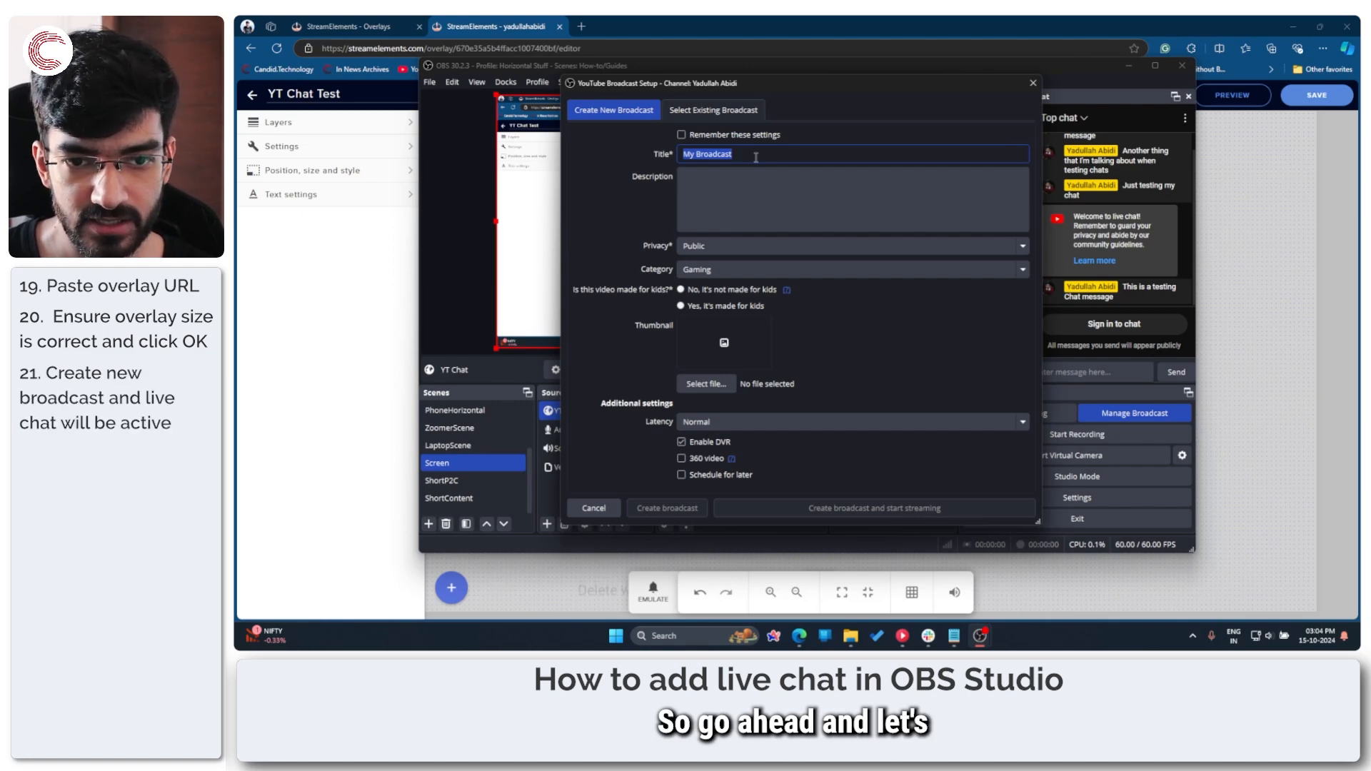
Step: Create a new YouTube broadcast titled Test Broadcast 2, marked as not made for kids, without starting the stream
{"action": "type", "text": "Tst"}
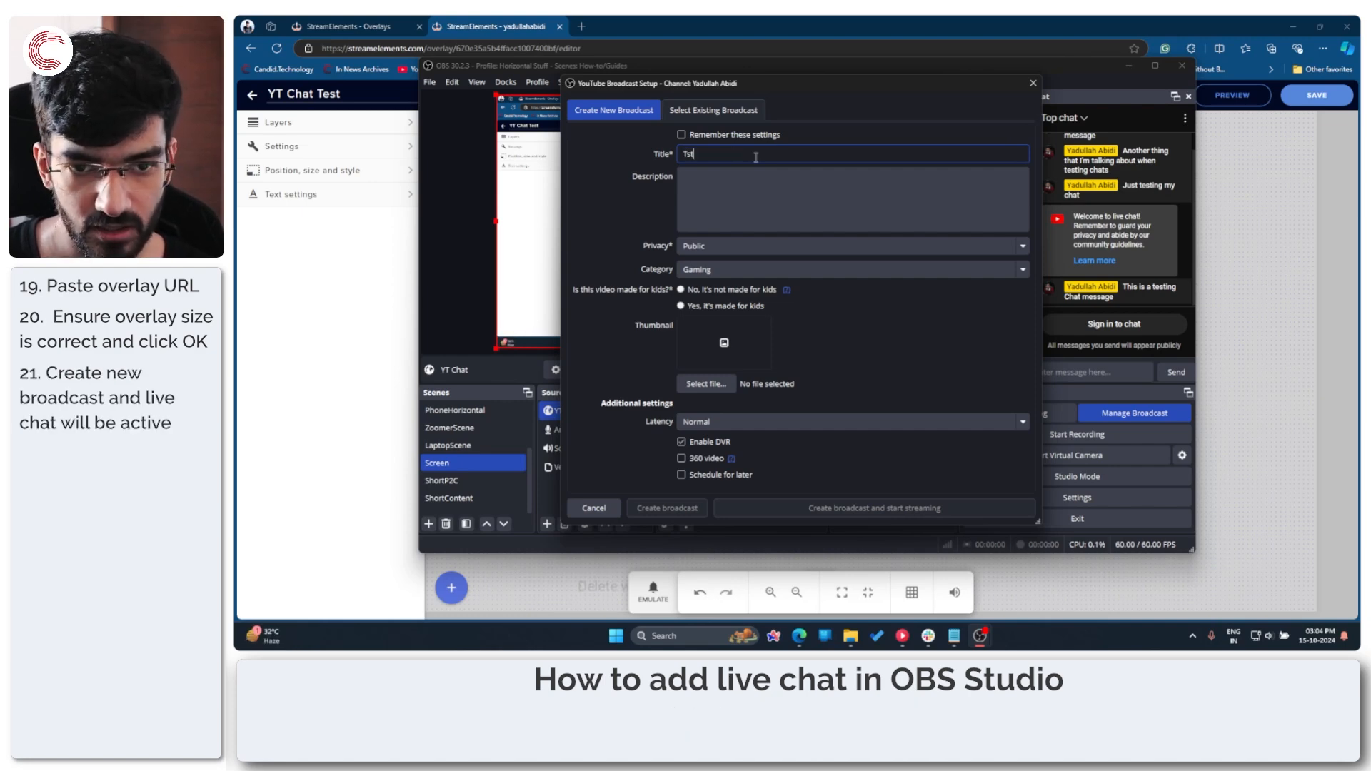
{"action": "type", "text": "st Broadcast 2"}
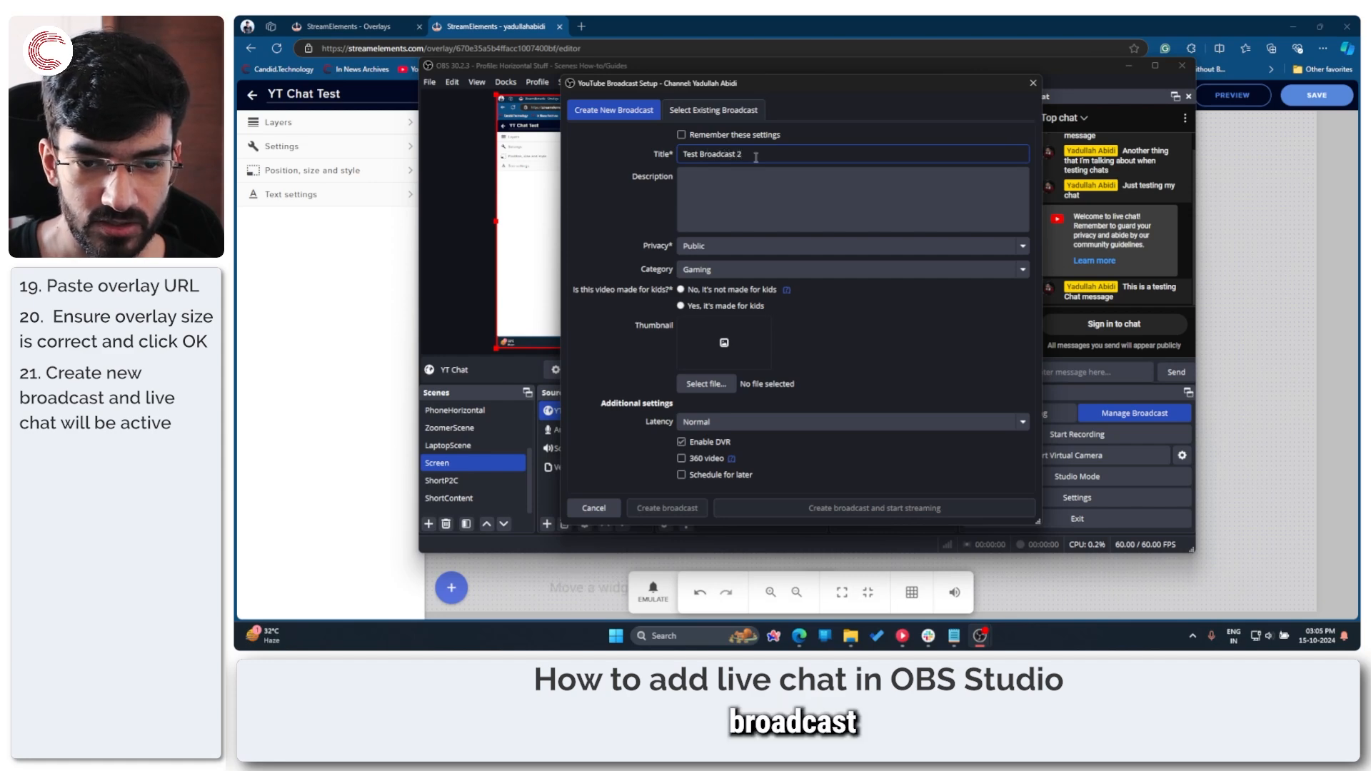
{"action": "left_click", "coordinate": [768, 190]}
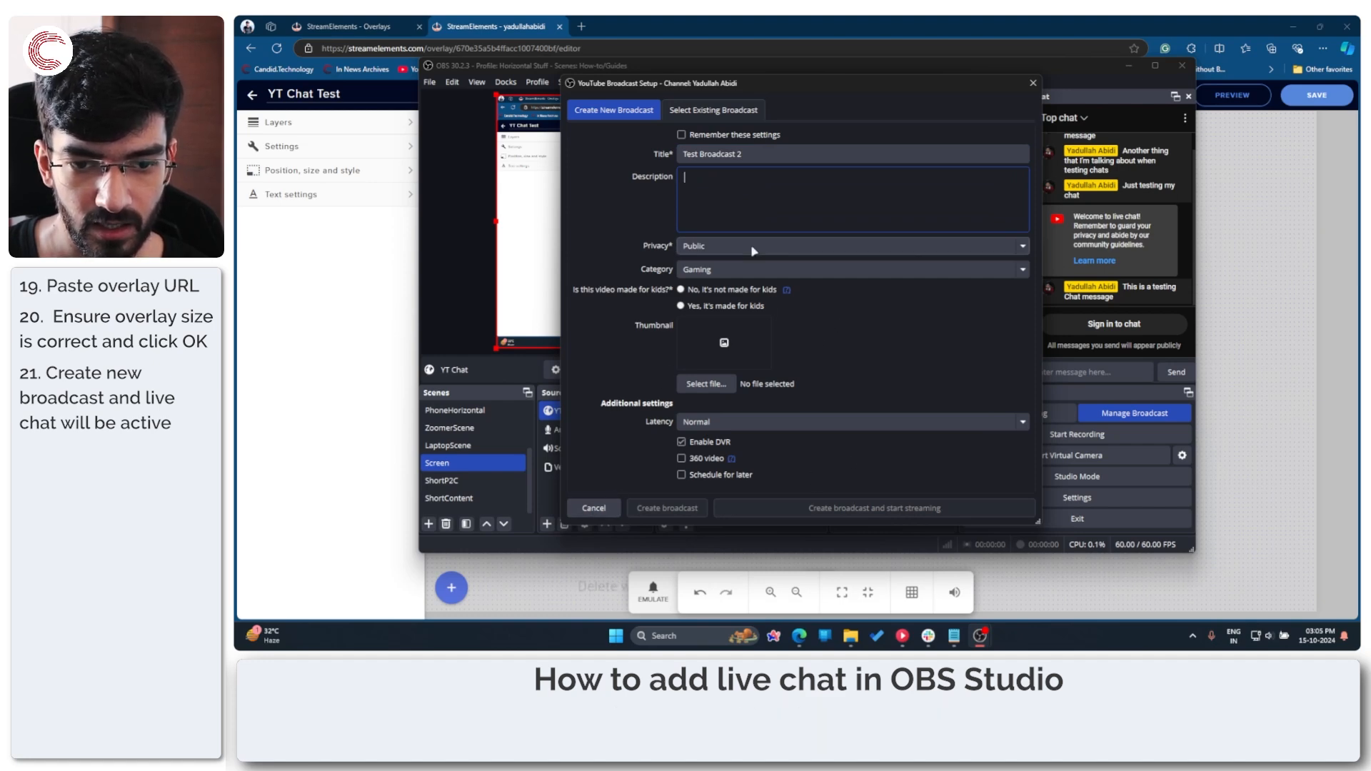
{"action": "left_click", "coordinate": [680, 306]}
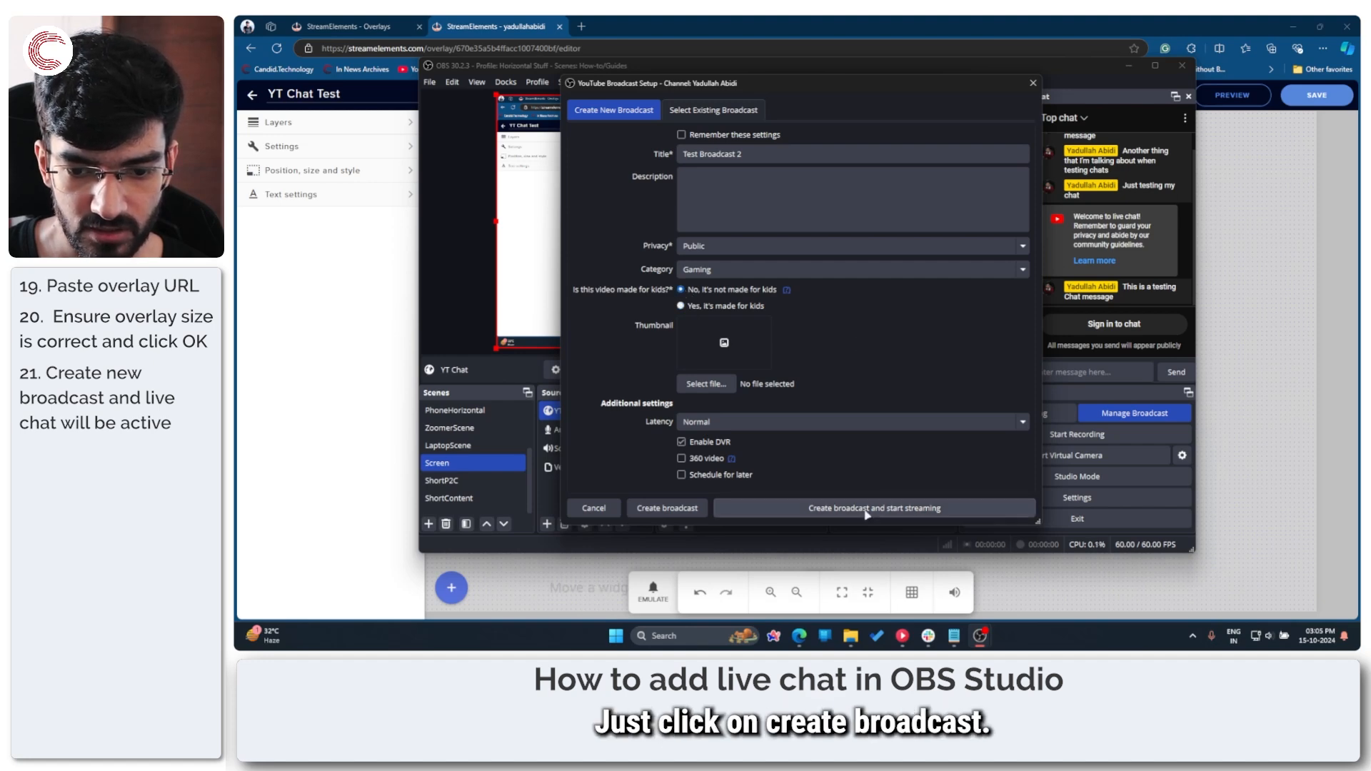
{"action": "left_click", "coordinate": [687, 511]}
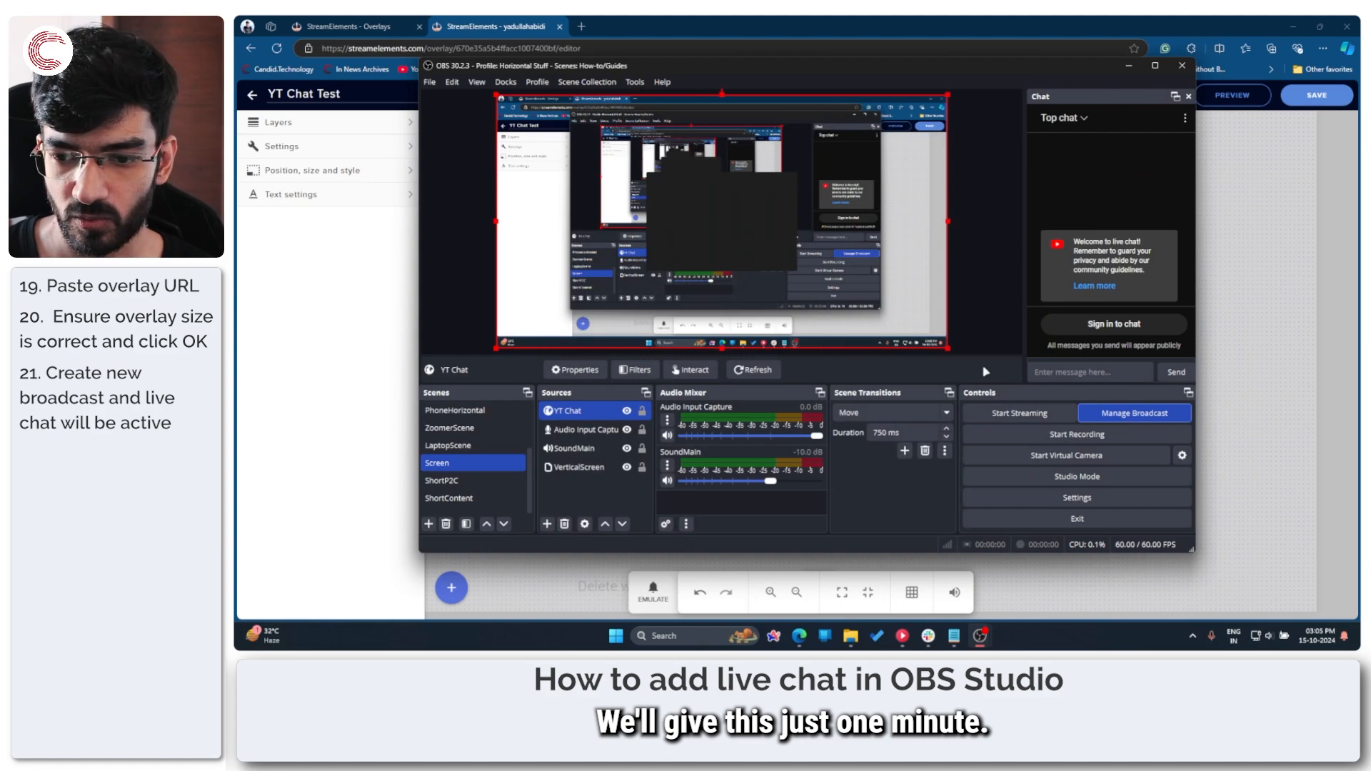
Step: Minimize the browser, reposition the OBS window, and send the chat message "This is a test chat box to see if chat is working"
{"action": "left_click", "coordinate": [1292, 26]}
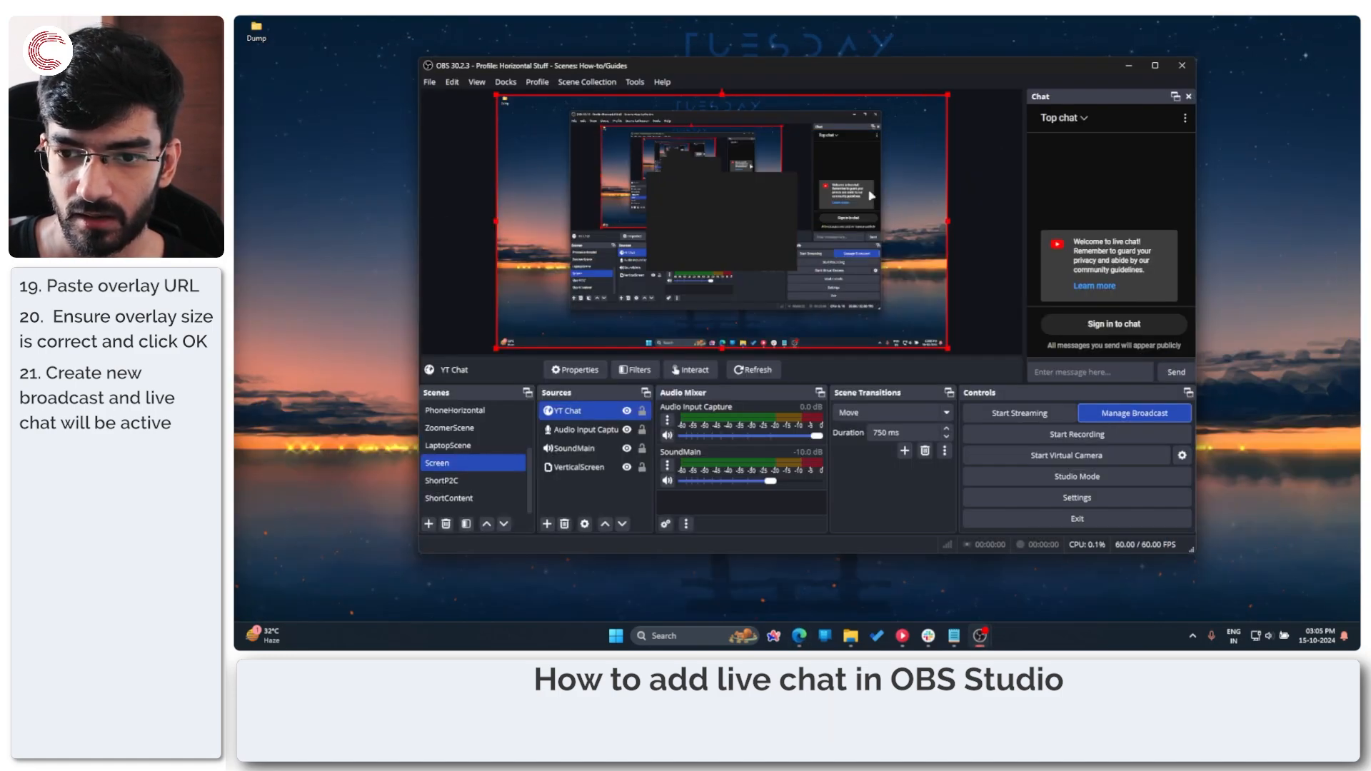
{"action": "left_click_drag", "start_coordinate": [915, 69], "coordinate": [885, 80]}
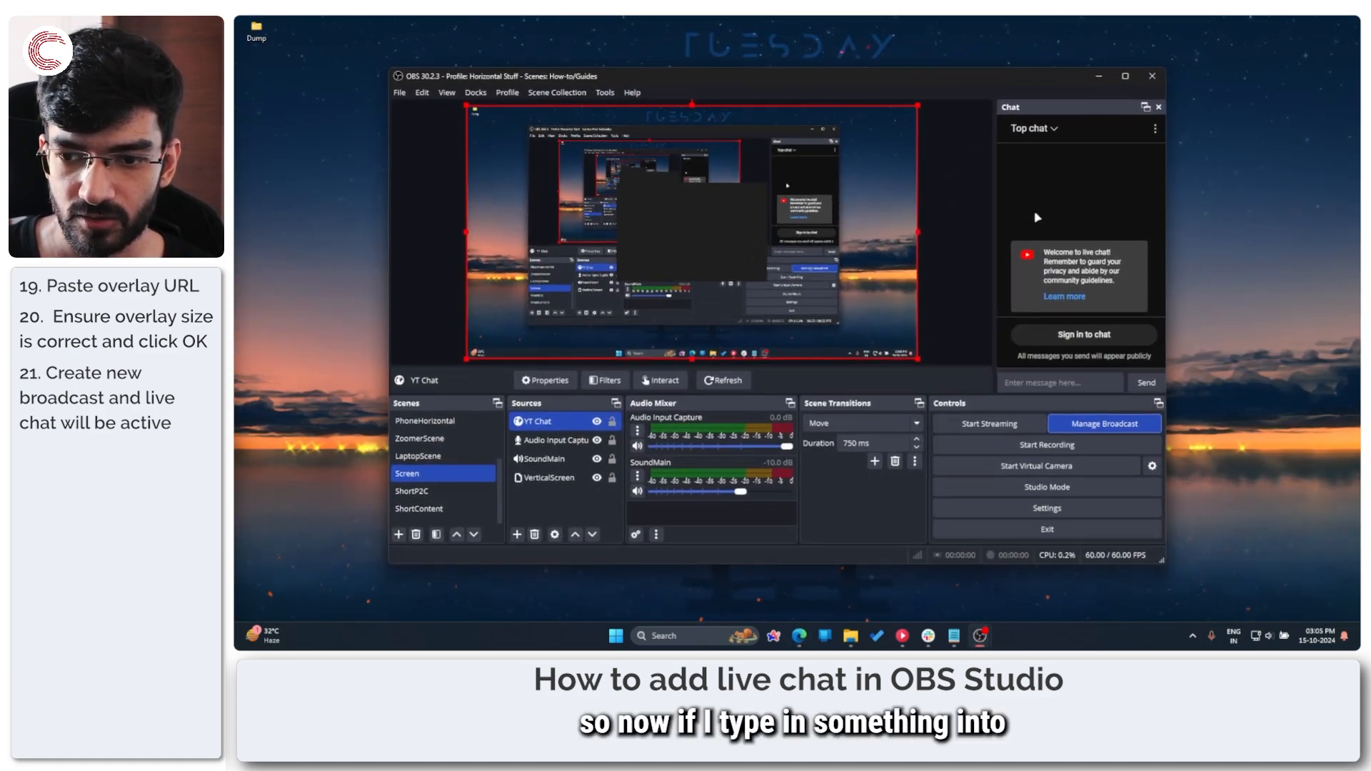
{"action": "left_click", "coordinate": [1050, 384]}
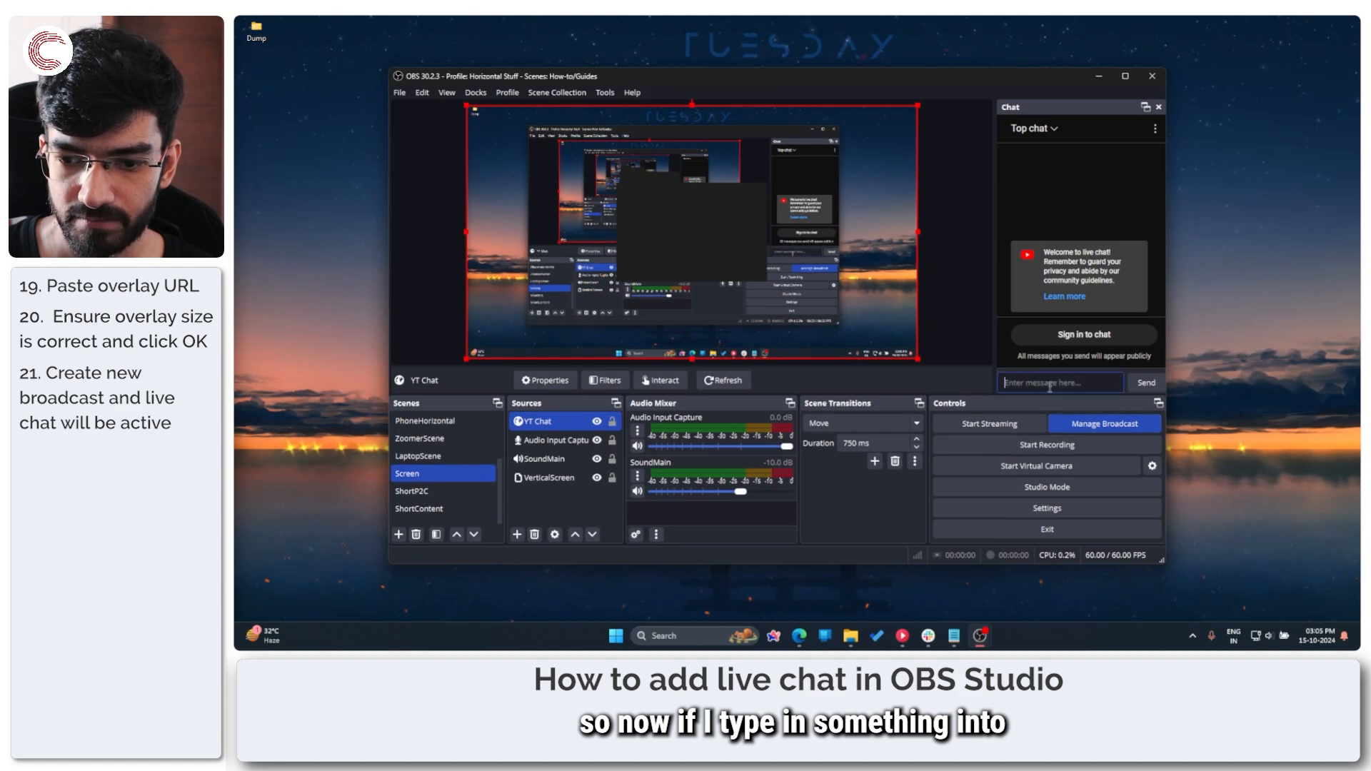
{"action": "type", "text": "The"}
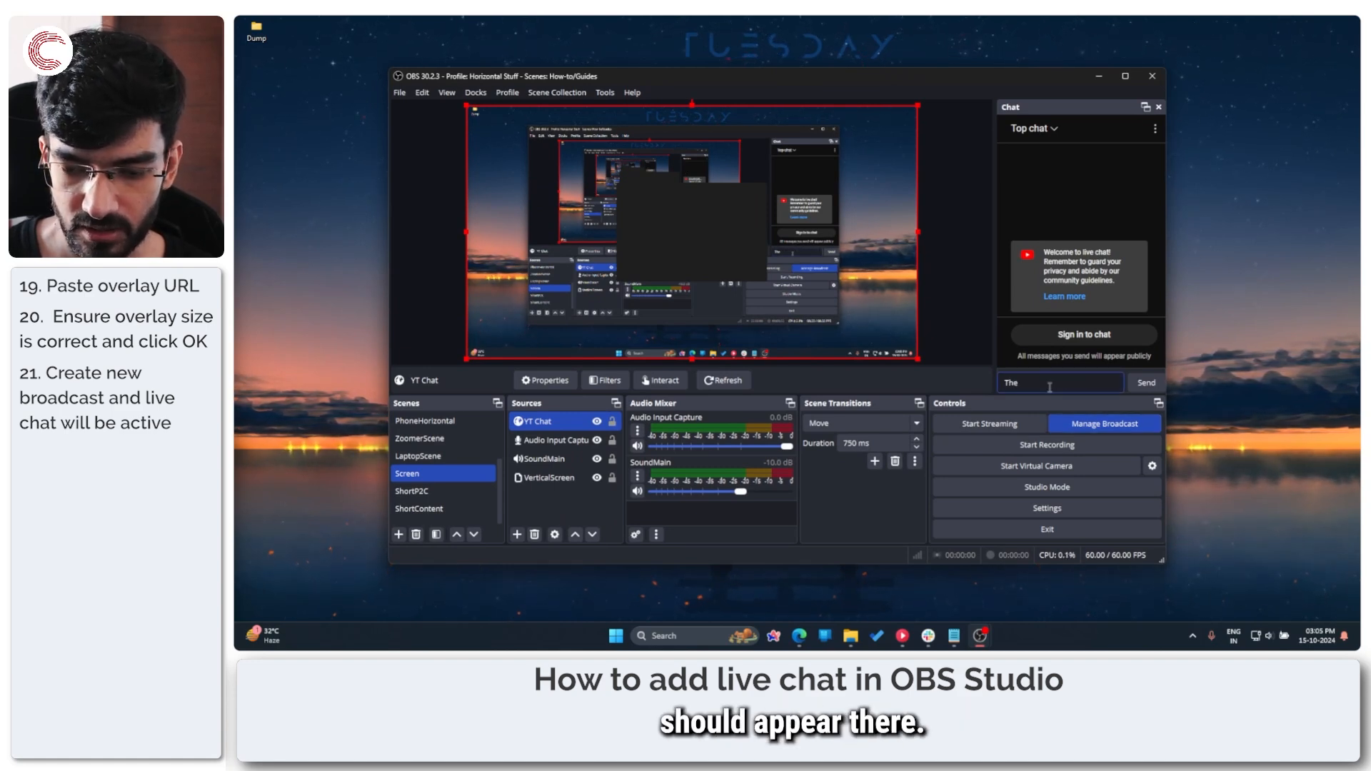
{"action": "key", "text": "BackSpace"}
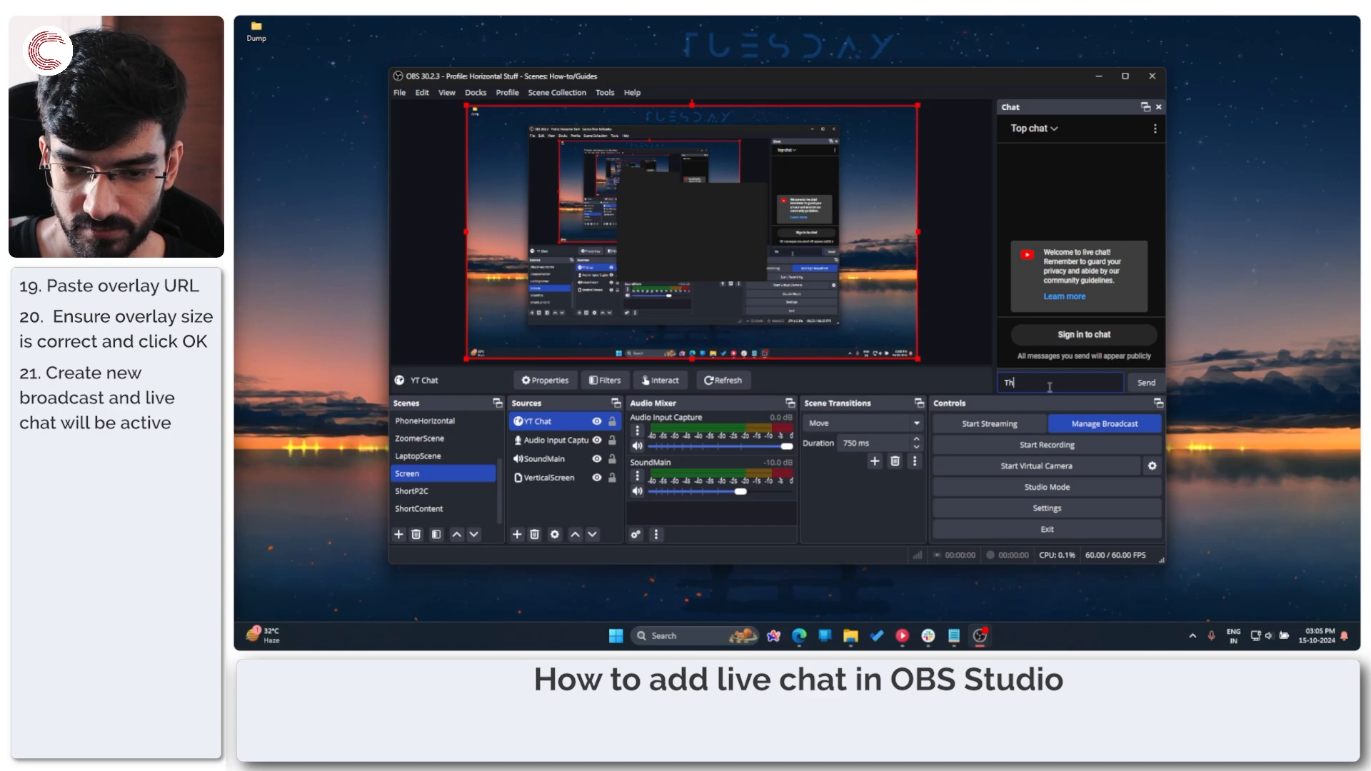
{"action": "type", "text": "is is a test"}
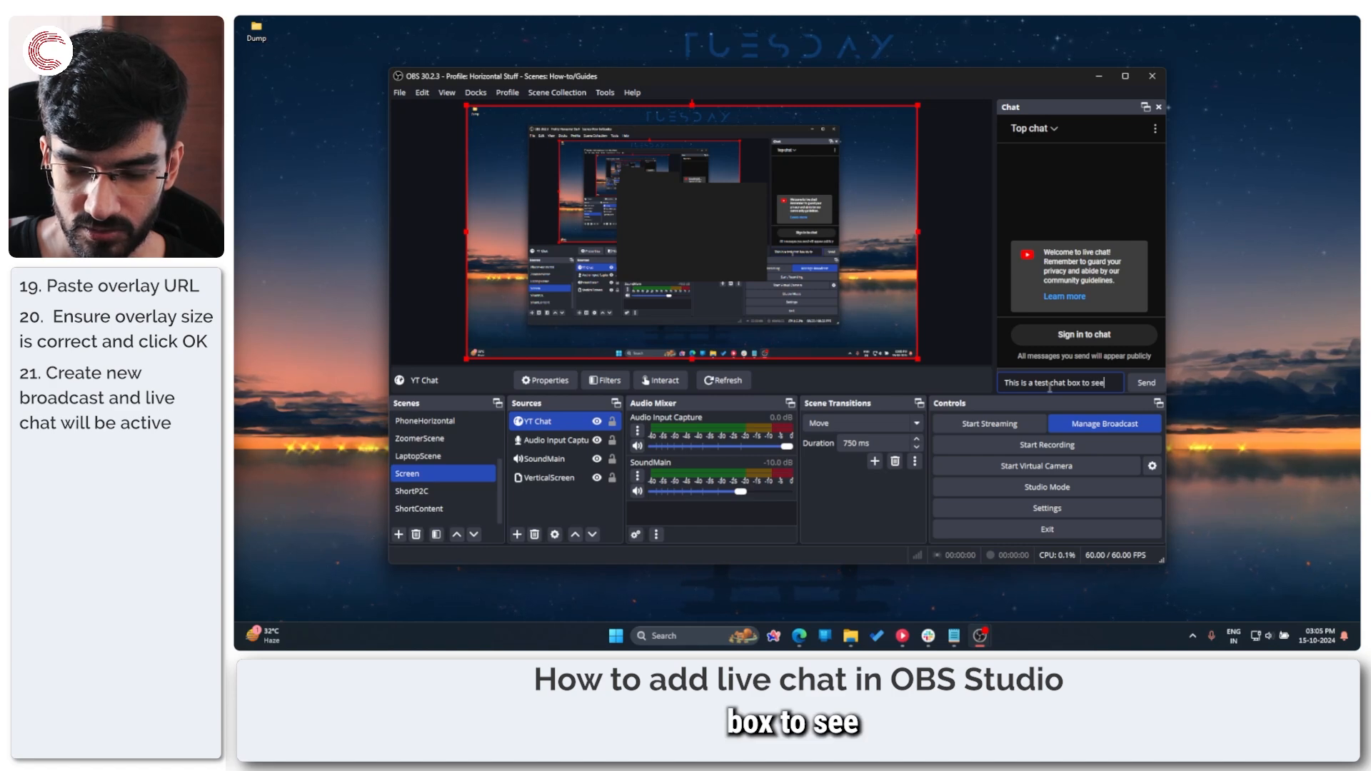
{"action": "type", "text": "chat is working"}
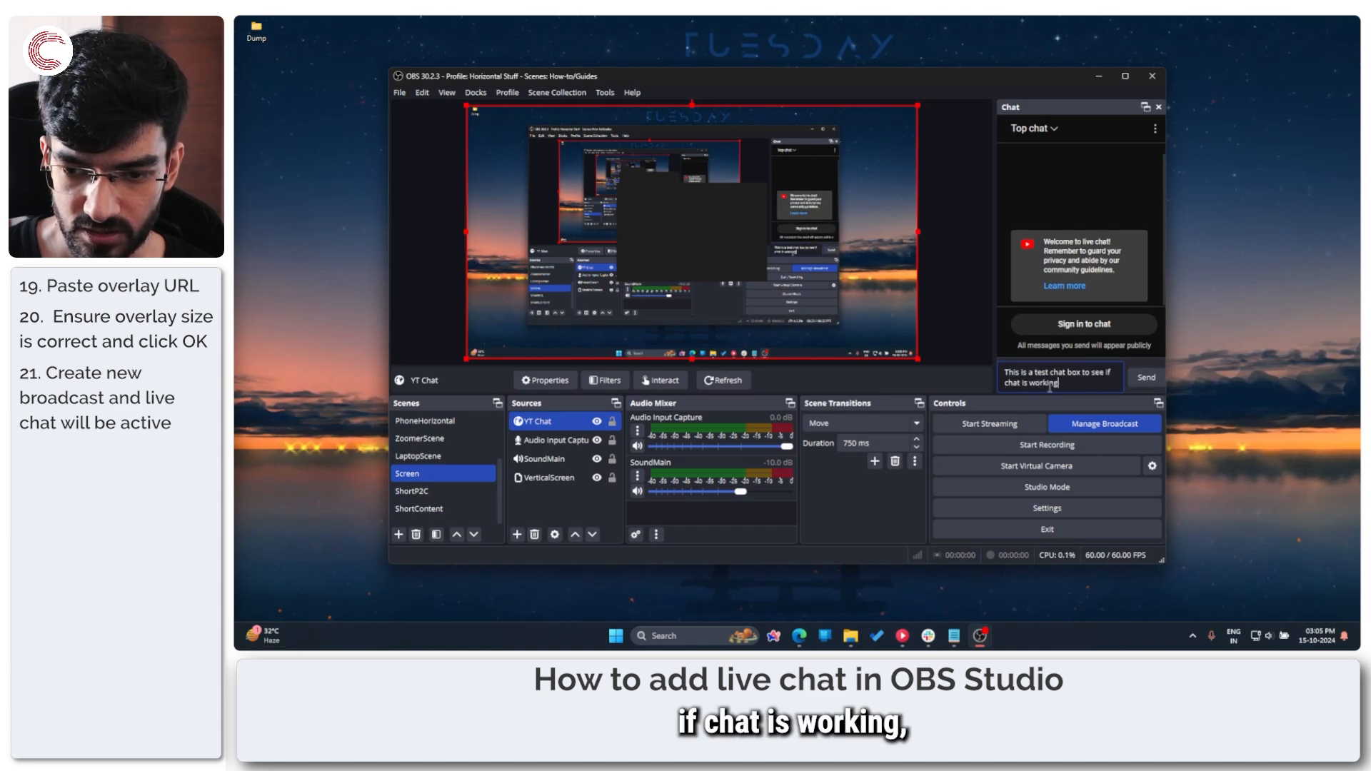
{"action": "key", "text": "Return"}
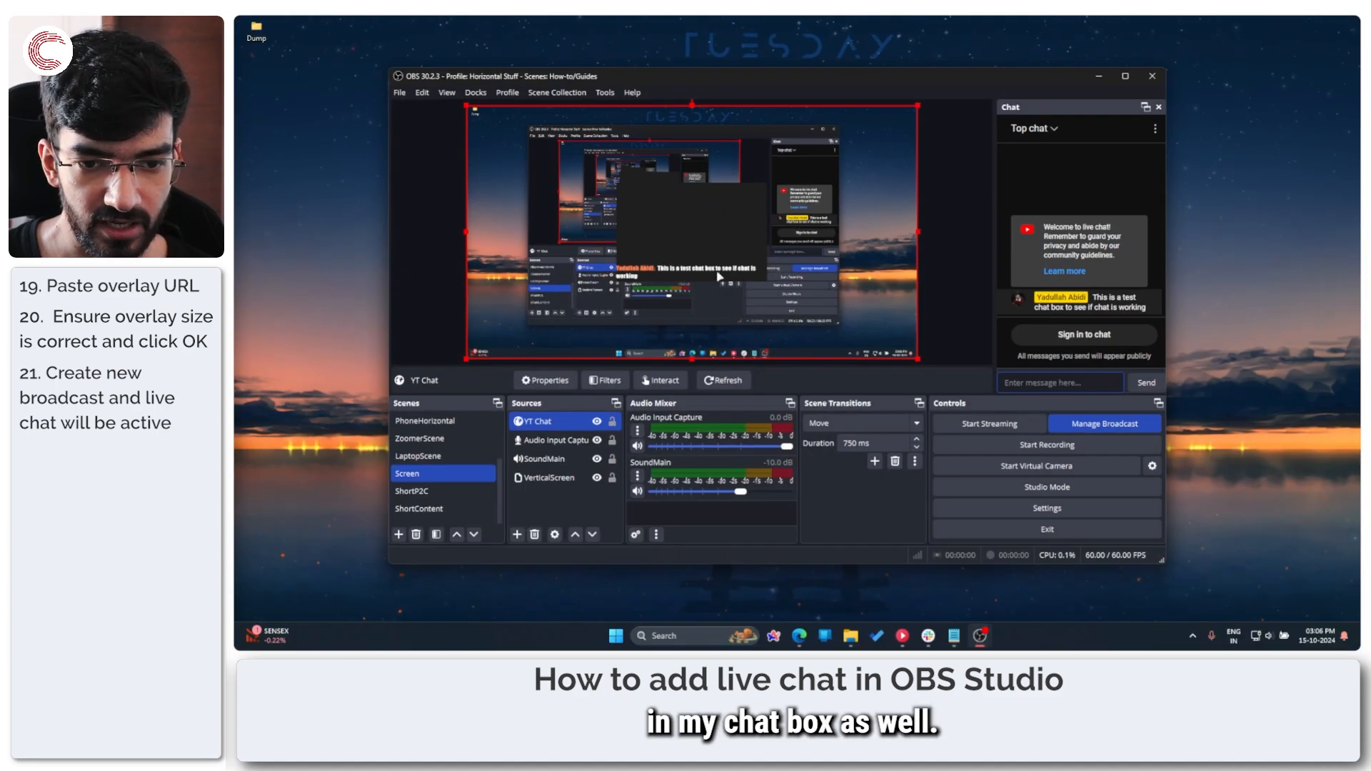
Step: Switch to the StreamElements overlay editor and set the chat box theme to Custom for a transparent background
{"action": "left_click", "coordinate": [800, 635]}
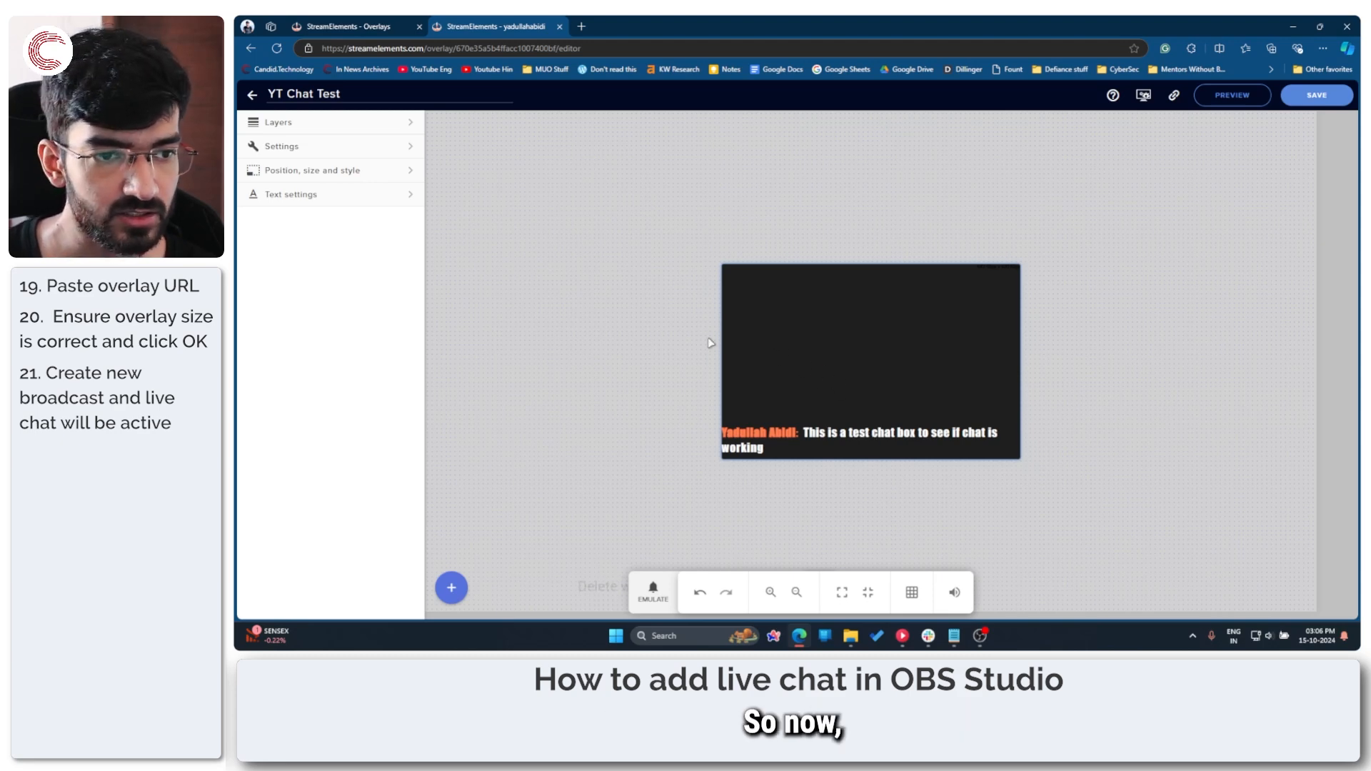
{"action": "left_click", "coordinate": [348, 143]}
{"action": "left_click", "coordinate": [282, 187]}
{"action": "left_click", "coordinate": [284, 269]}
{"action": "left_click", "coordinate": [395, 145]}
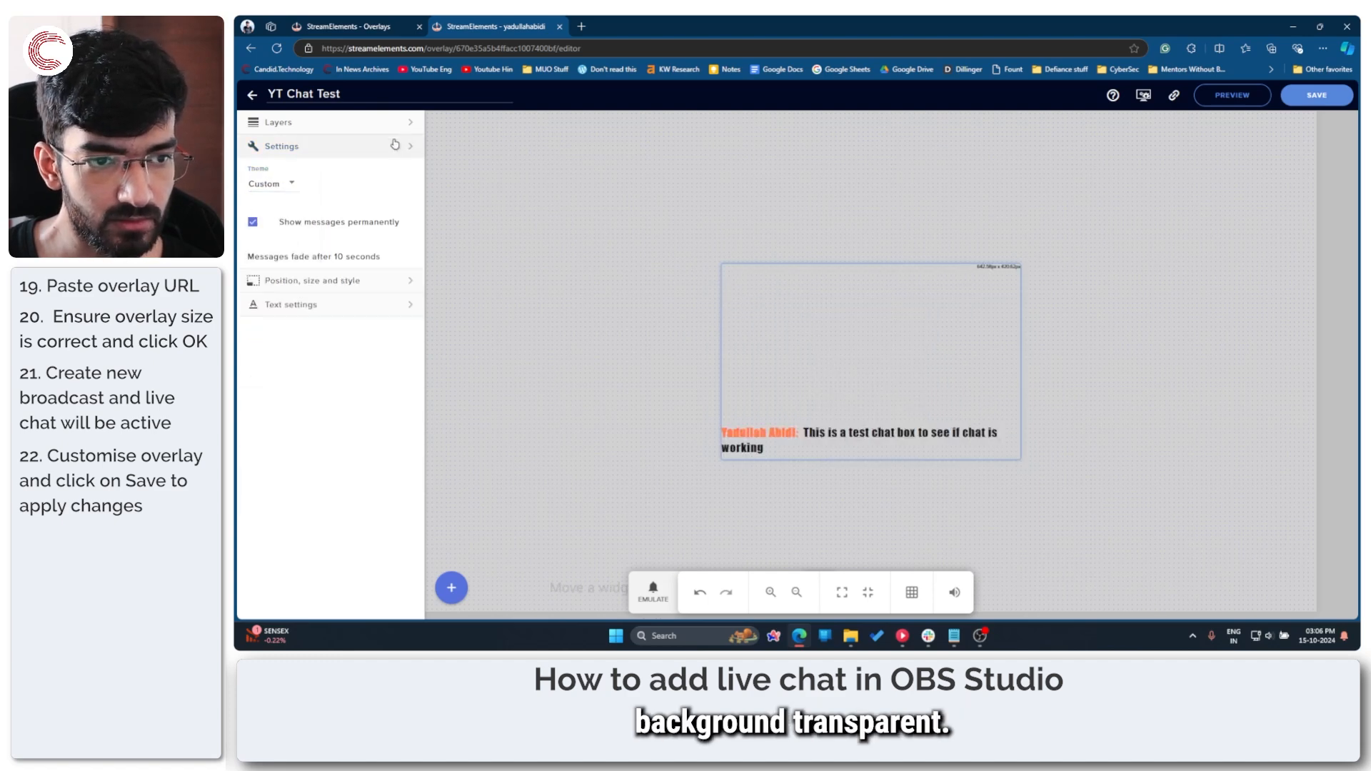
Step: Change the chat text colour to white in the chat box's text settings
{"action": "left_click", "coordinate": [361, 195]}
{"action": "left_click", "coordinate": [336, 266]}
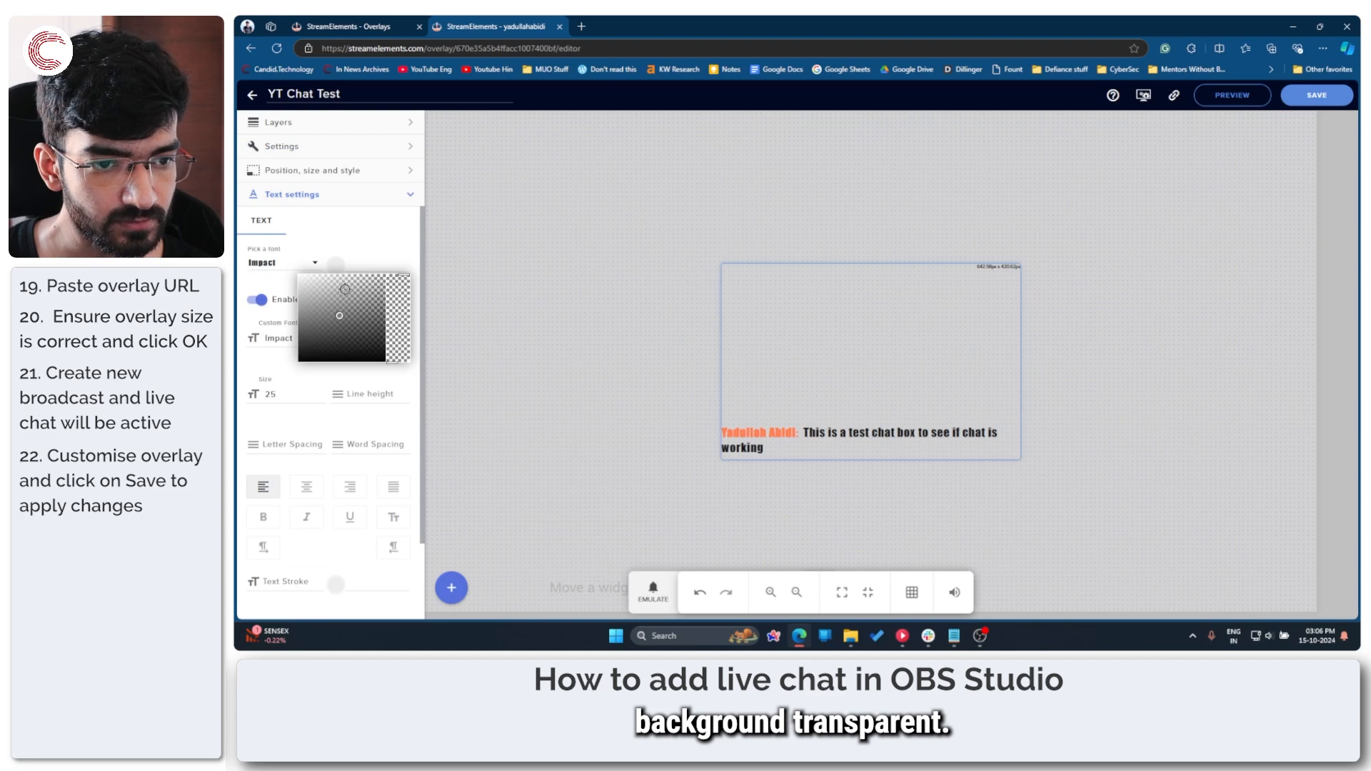
{"action": "left_click_drag", "start_coordinate": [346, 289], "coordinate": [281, 265]}
{"action": "left_click", "coordinate": [361, 230]}
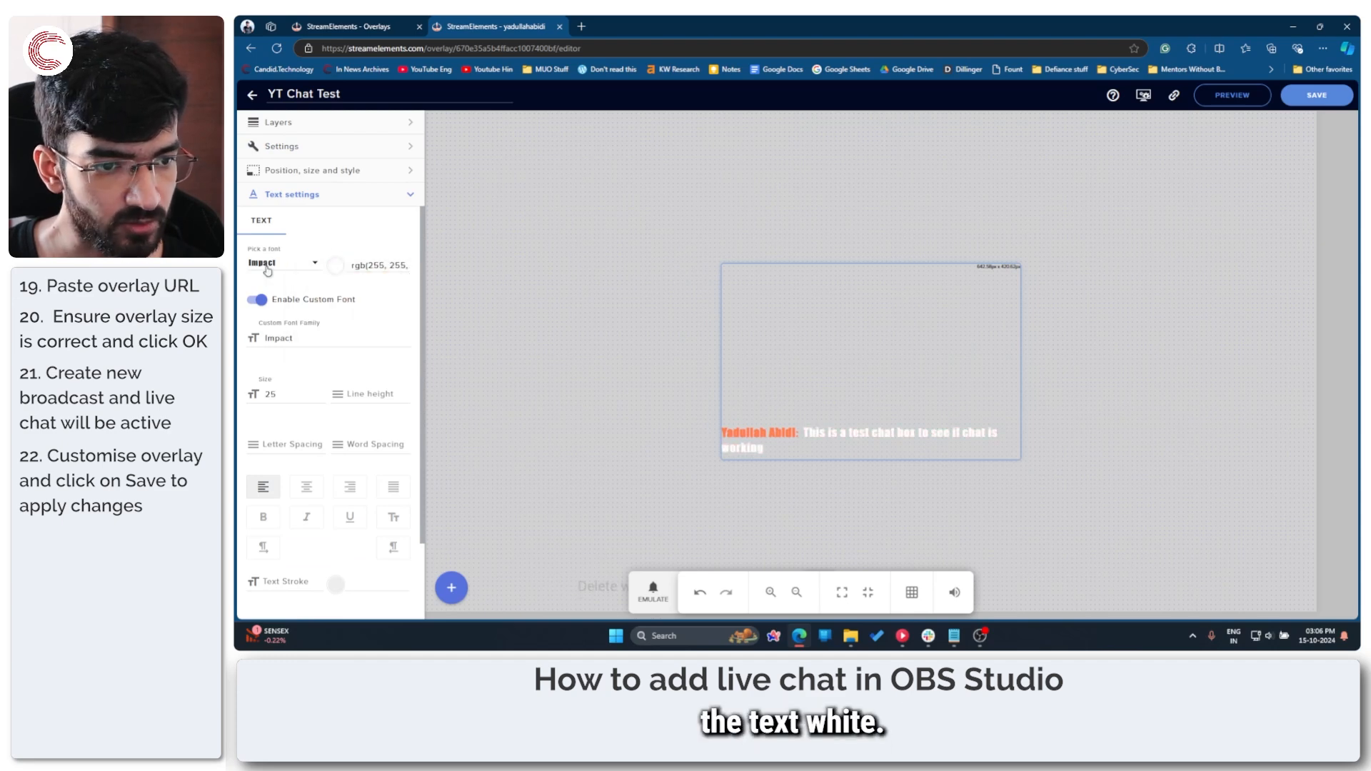
Step: Set the chat font to Bebas at size 20 and save the overlay
{"action": "left_click", "coordinate": [267, 266]}
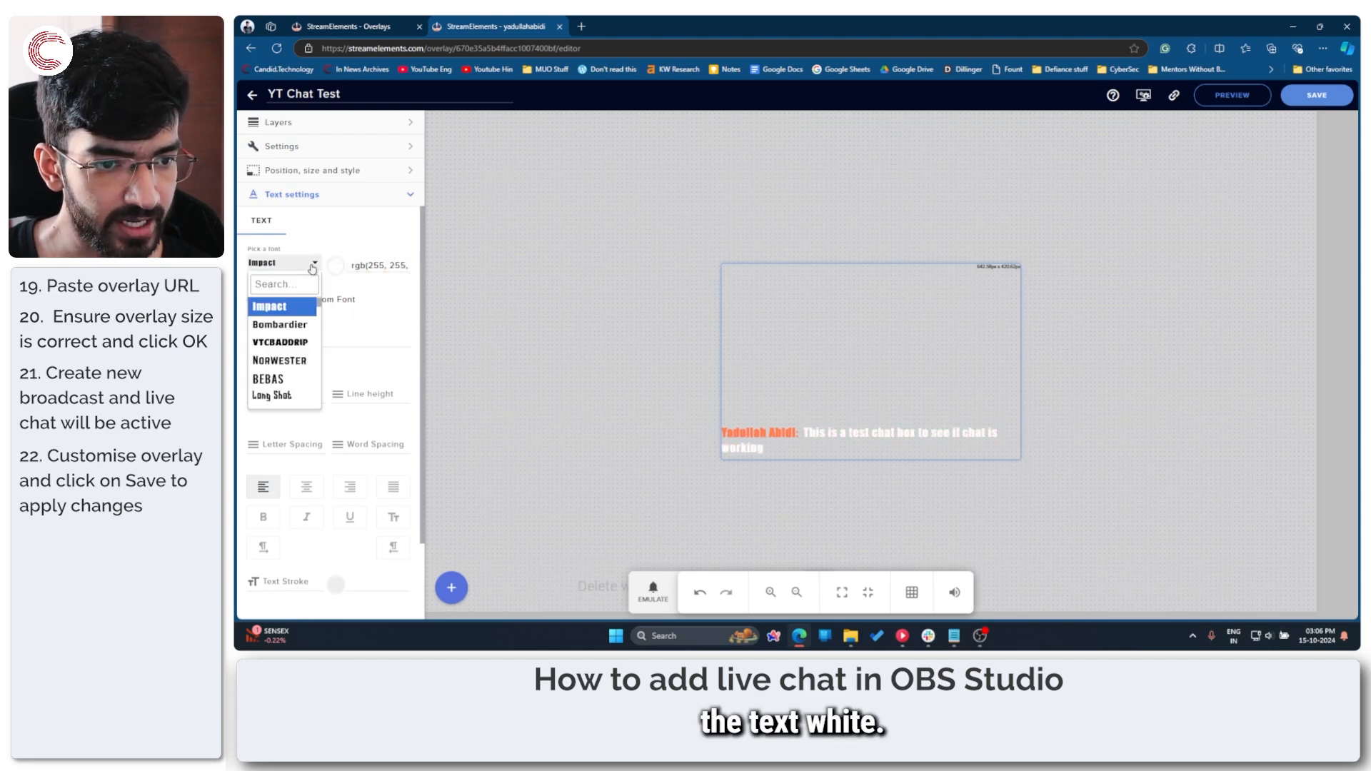
{"action": "left_click", "coordinate": [292, 381]}
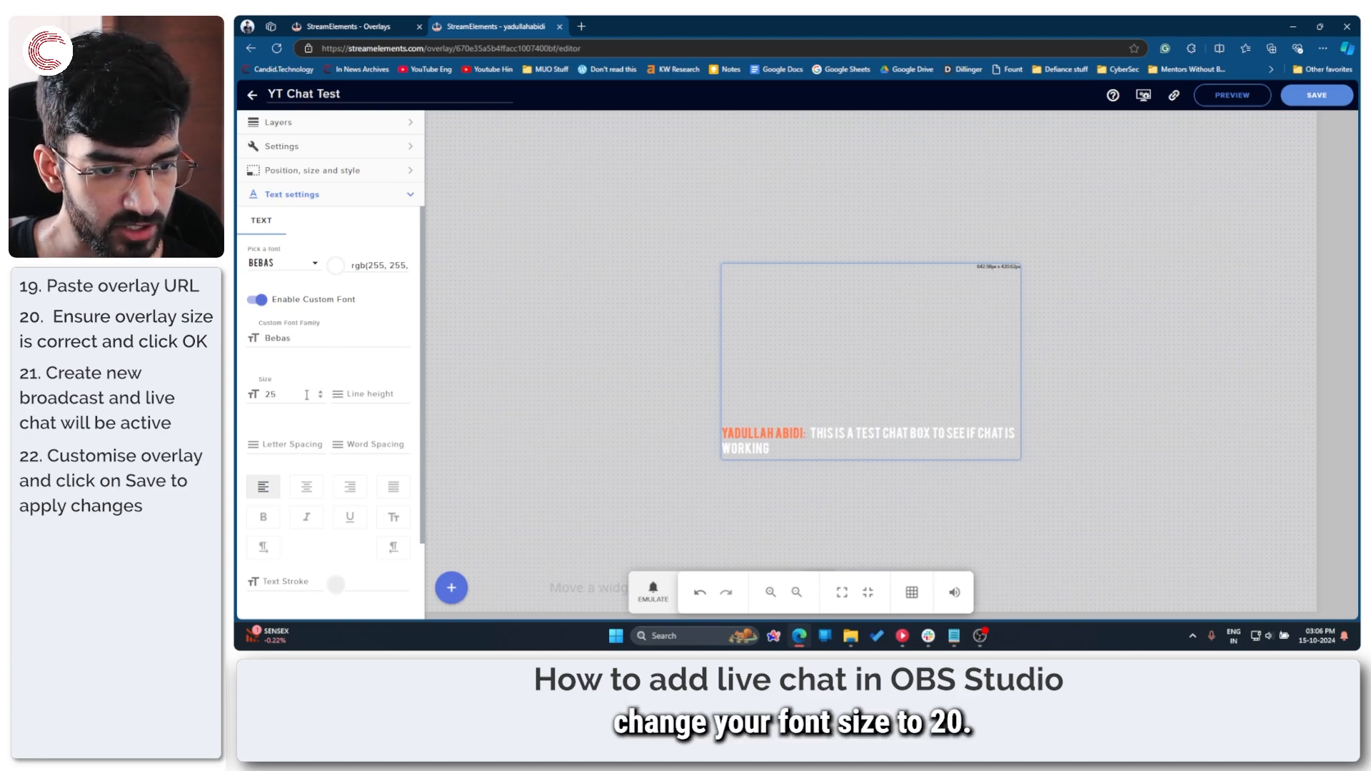
{"action": "type", "text": "20"}
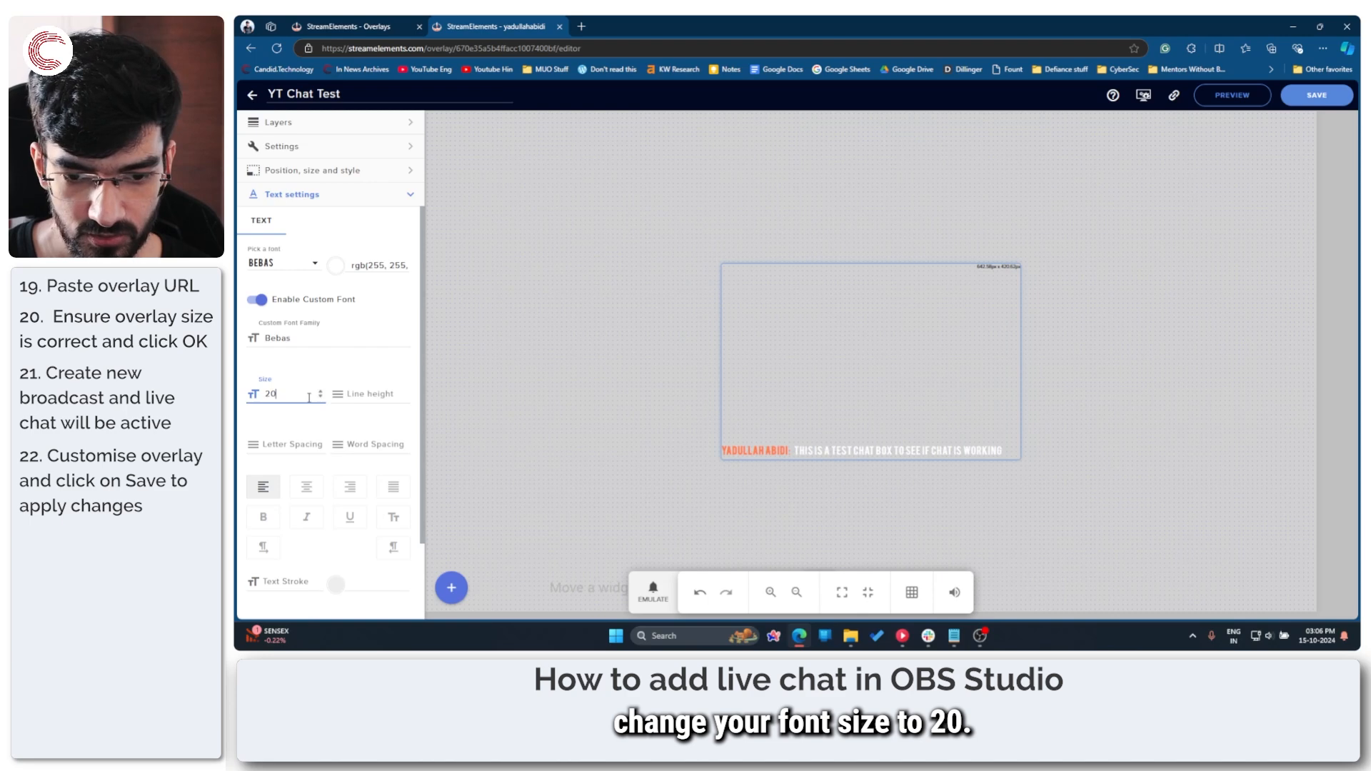
{"action": "scroll", "coordinate": [350, 440], "scroll_direction": "down", "scroll_amount": 2}
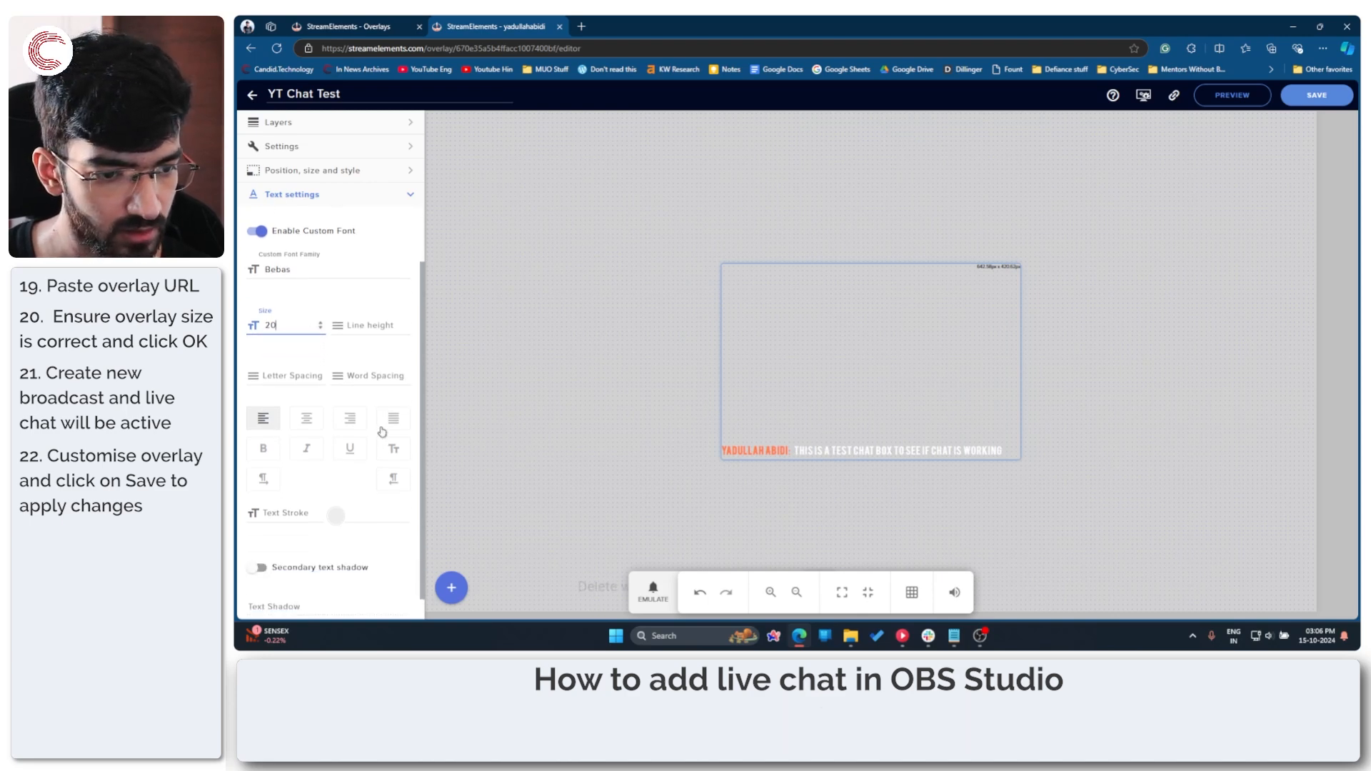
{"action": "scroll", "coordinate": [383, 430], "scroll_direction": "up", "scroll_amount": 2}
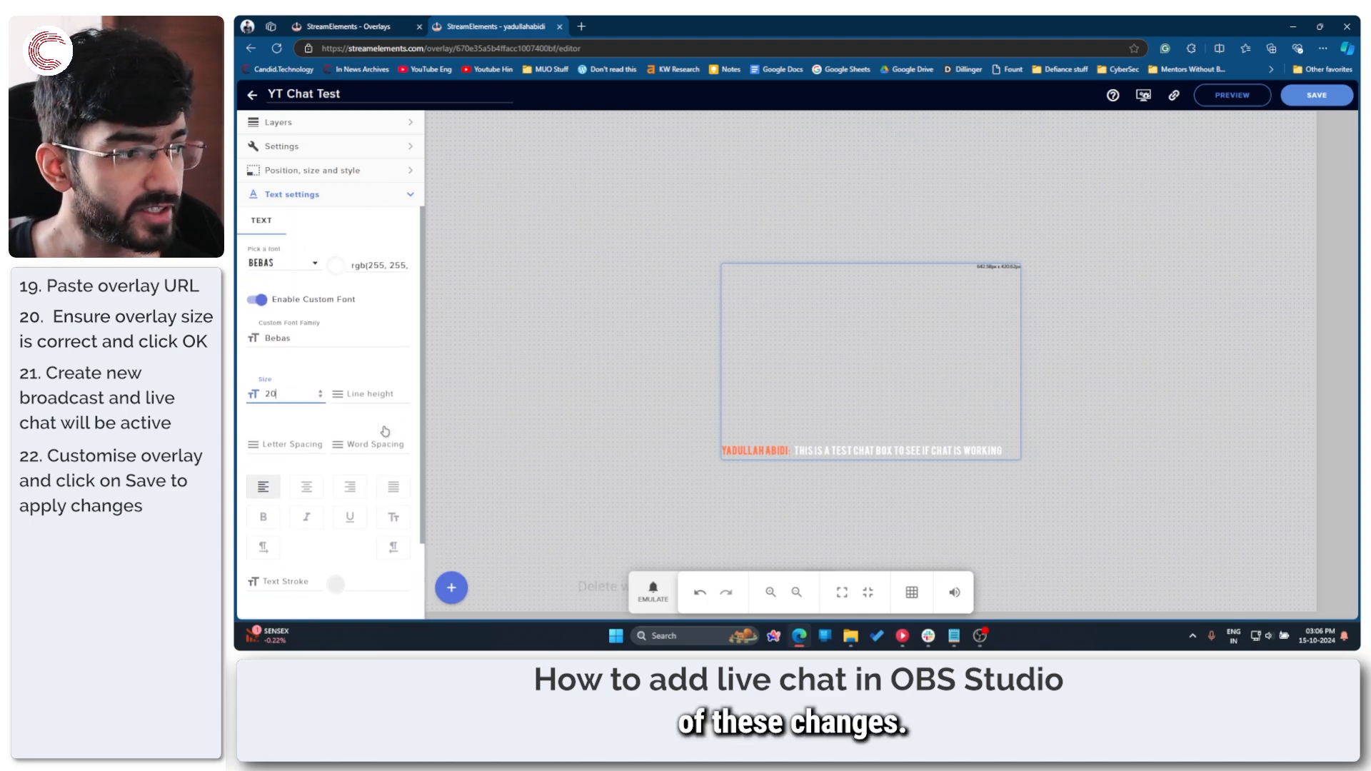
{"action": "left_click", "coordinate": [1318, 96]}
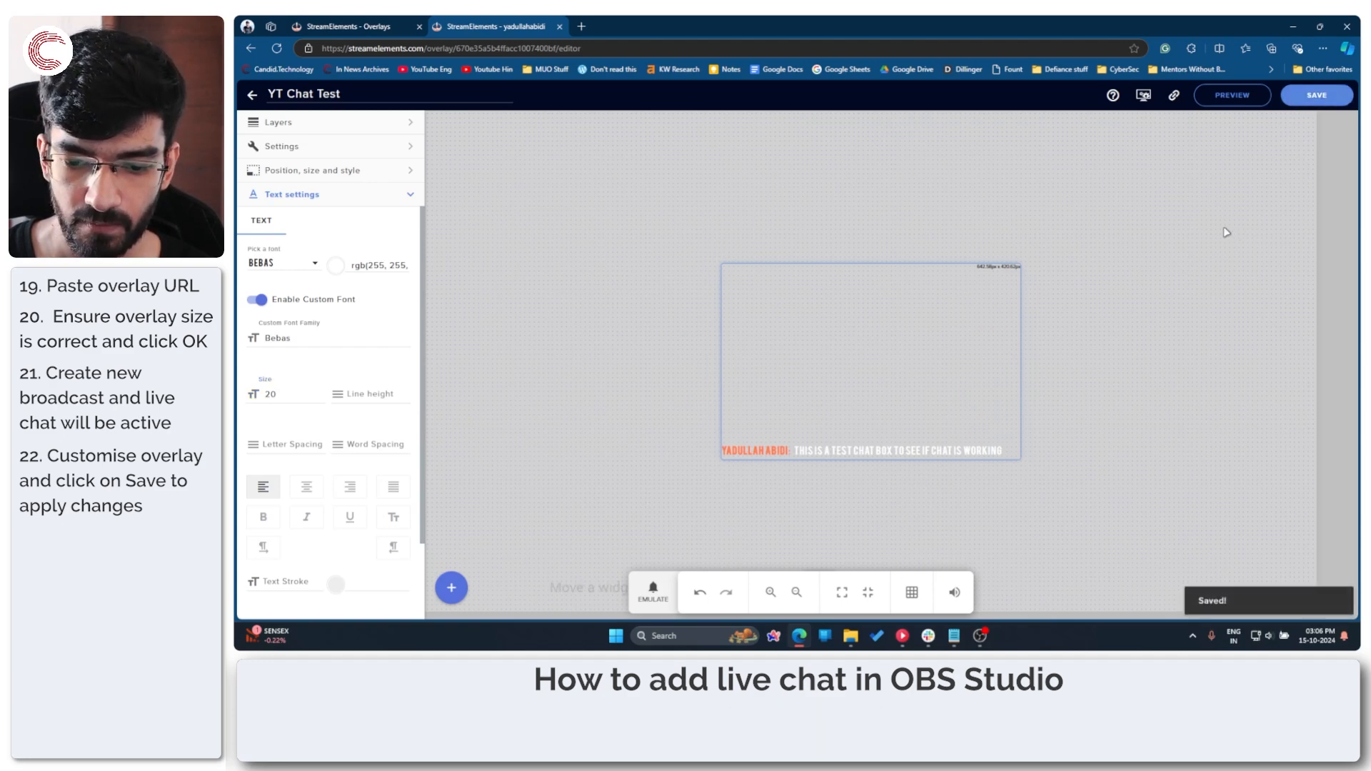
Step: Switch back to OBS with the browser minimized, nudge its window, and refresh the YT Chat source
{"action": "mouse_move", "coordinate": [981, 637]}
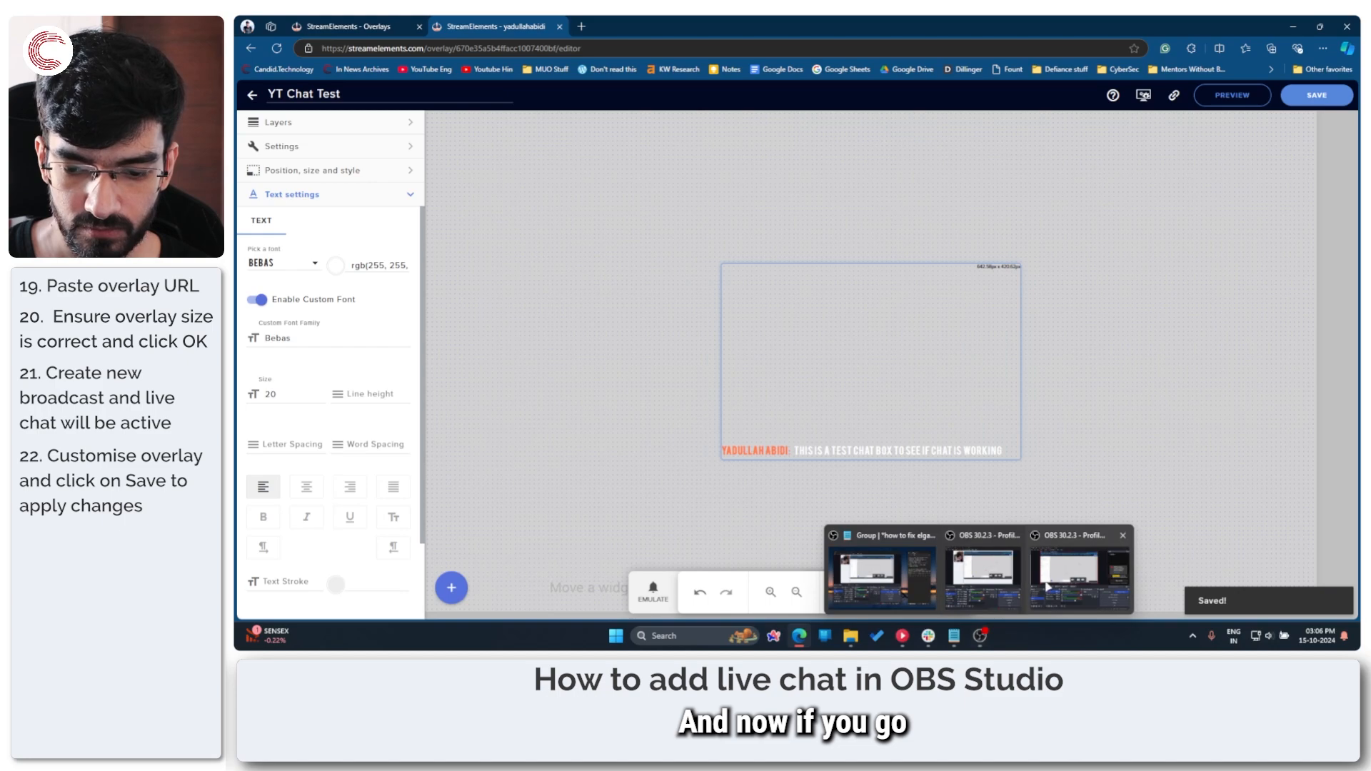
{"action": "left_click", "coordinate": [1075, 578]}
{"action": "left_click", "coordinate": [1293, 26]}
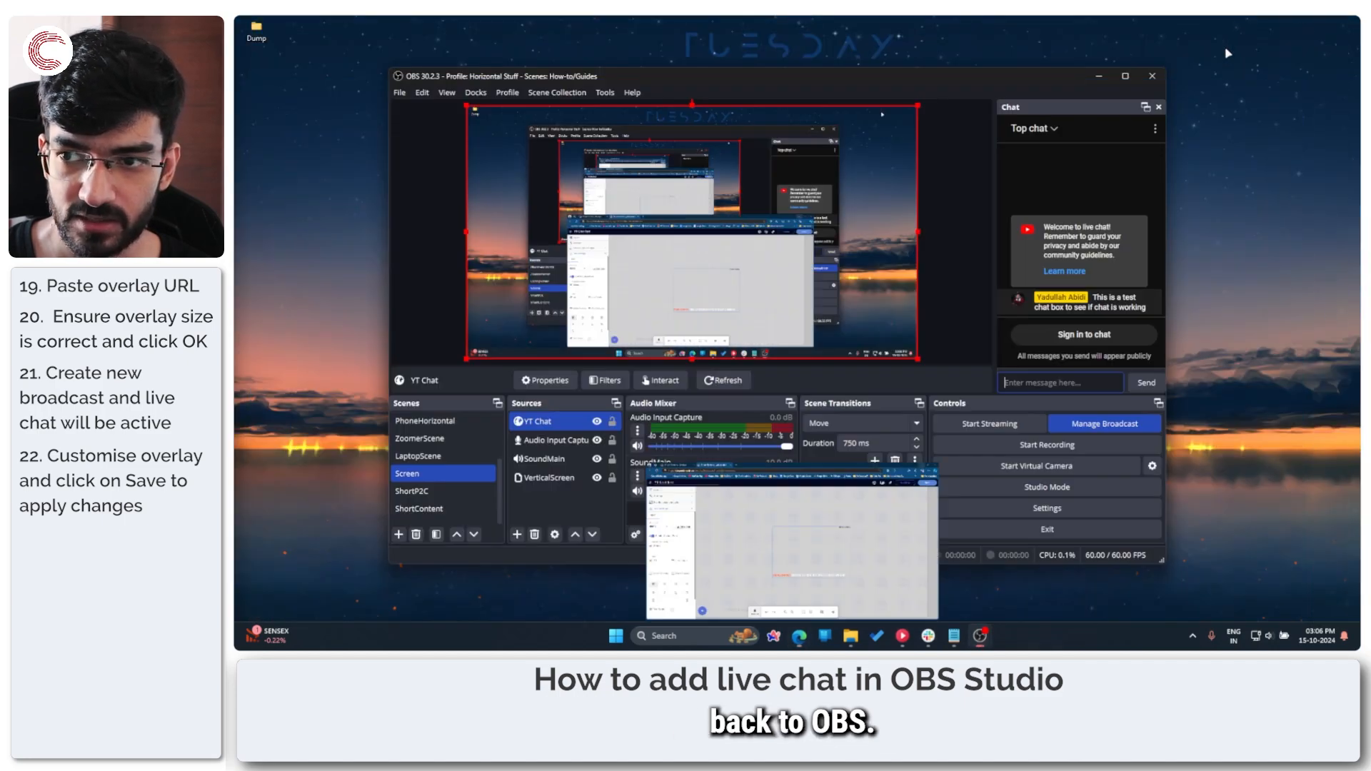
{"action": "left_click_drag", "start_coordinate": [817, 87], "coordinate": [801, 85]}
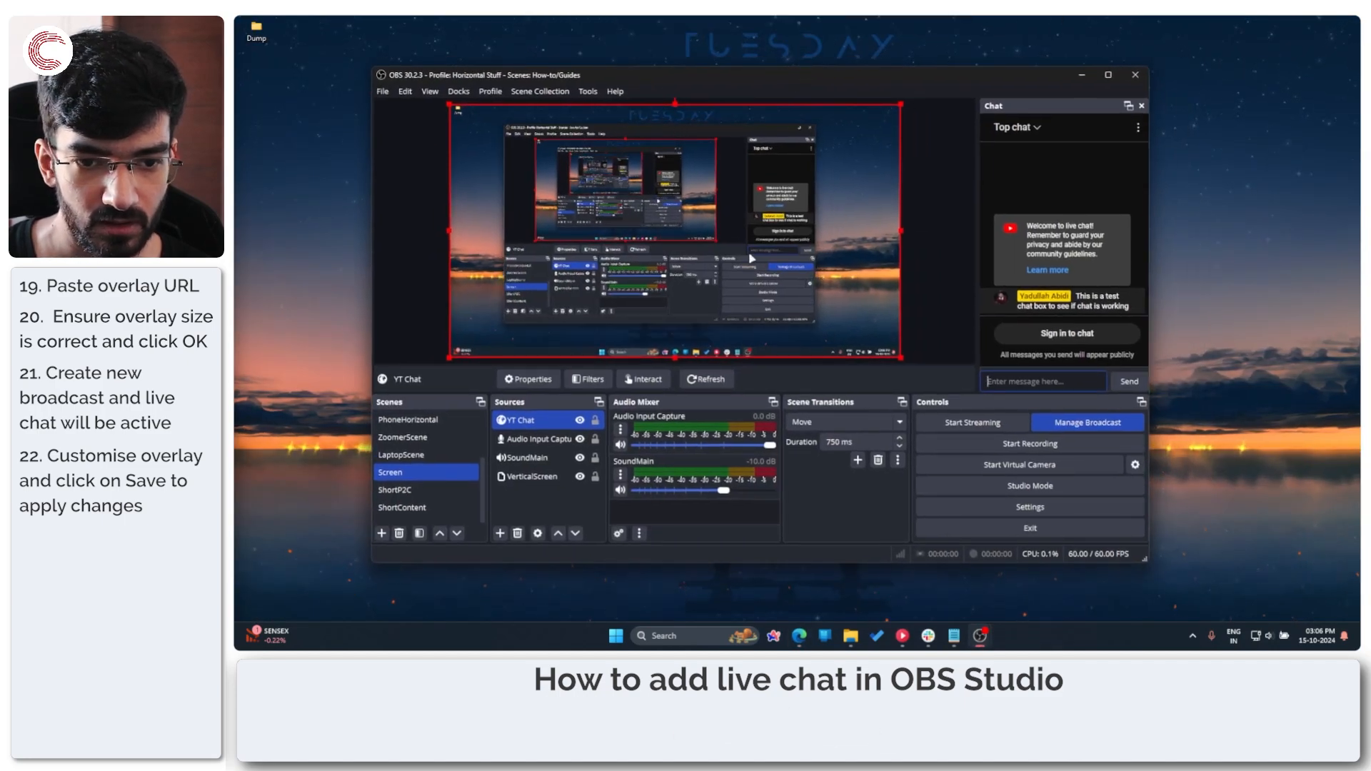
{"action": "left_click", "coordinate": [698, 379]}
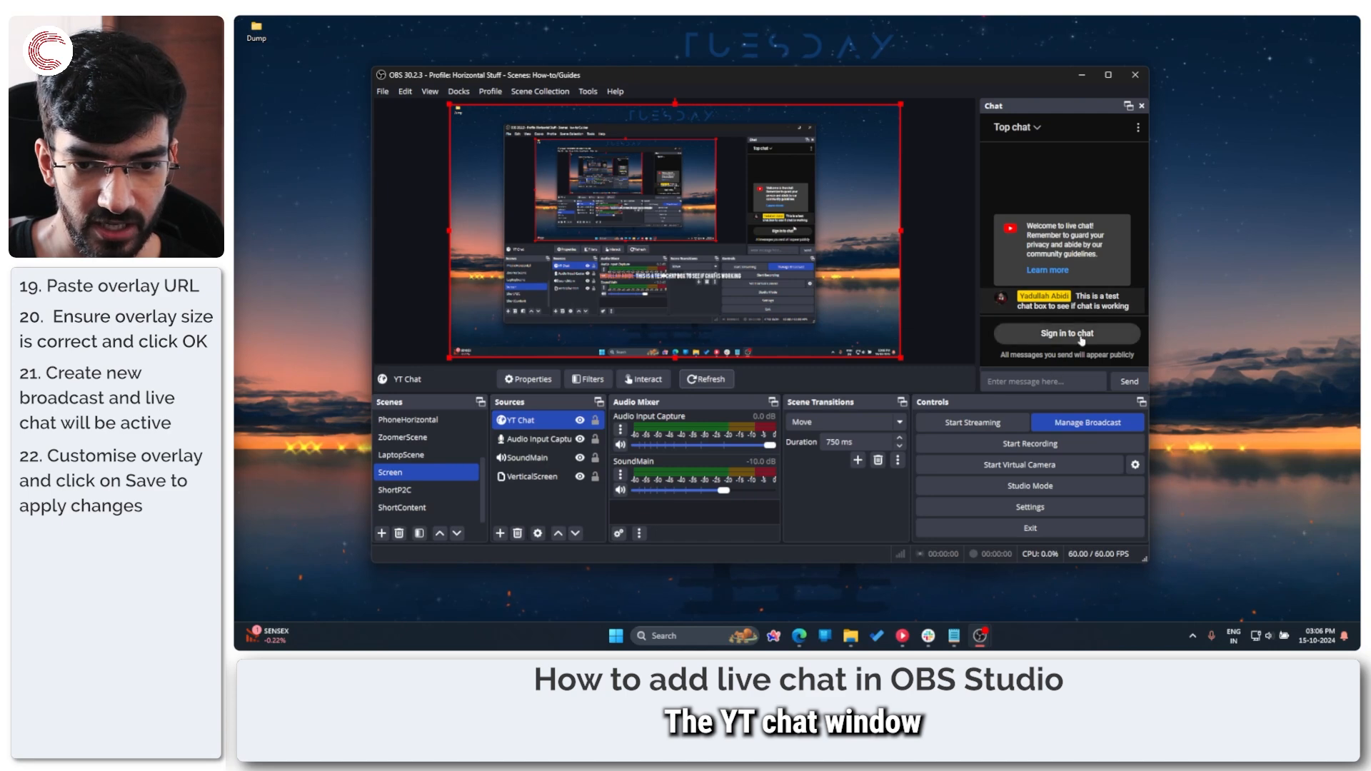
Step: Send the message "This is another test message" in the docked YouTube chat
{"action": "left_click", "coordinate": [1049, 380]}
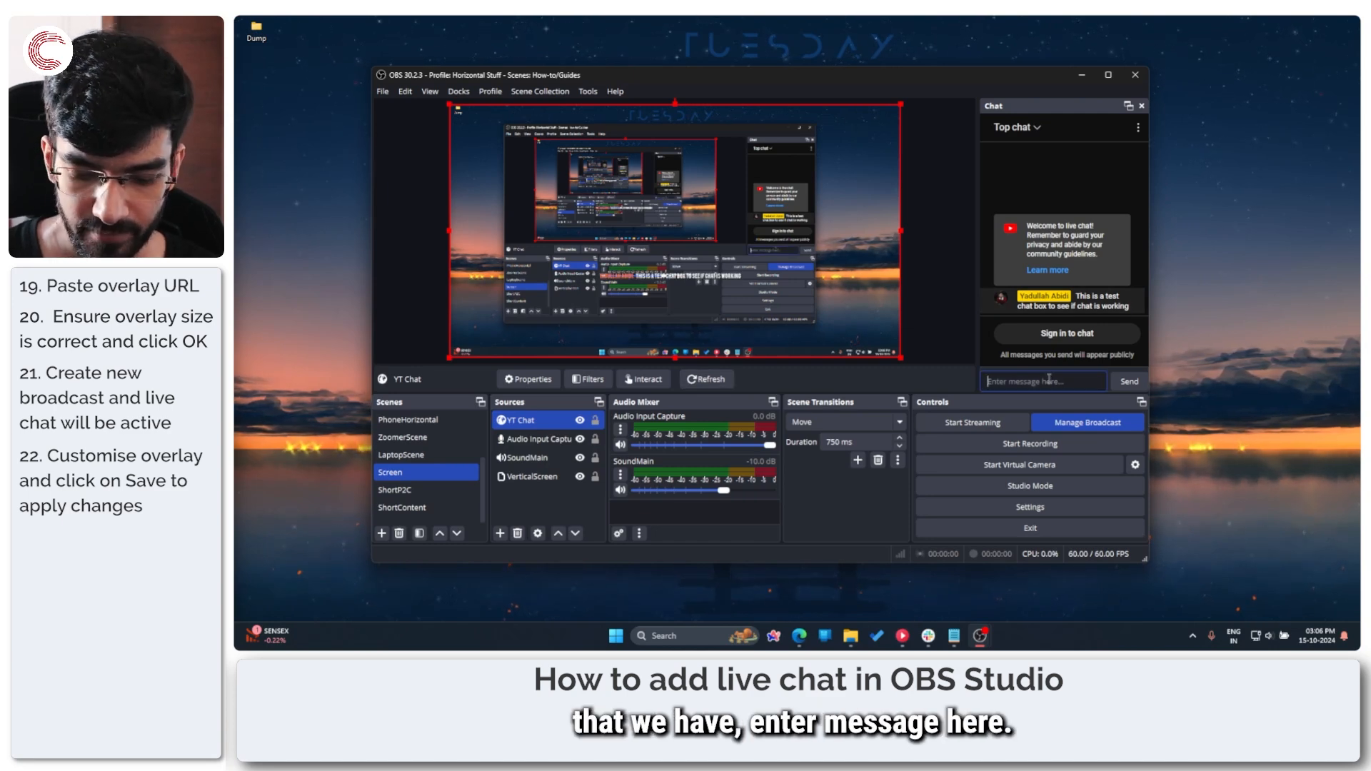
{"action": "type", "text": "This is another test message"}
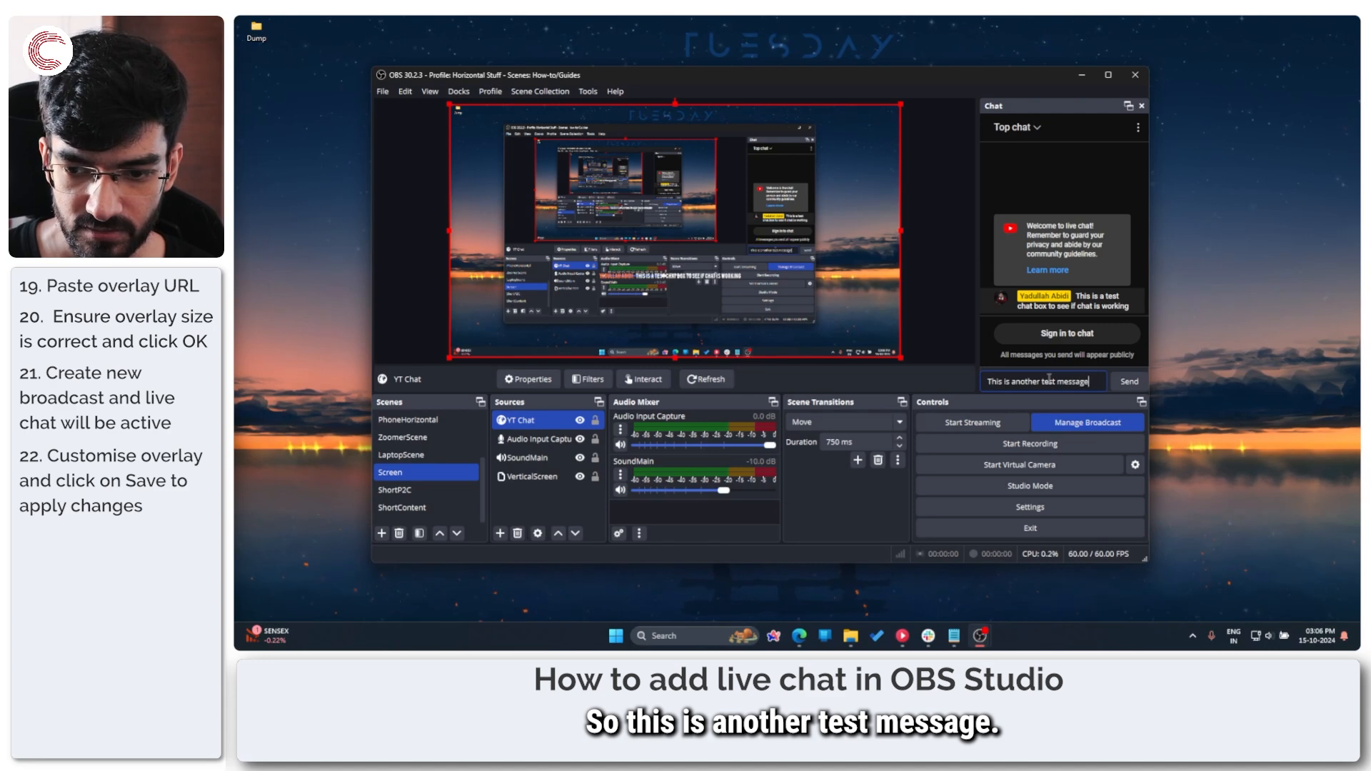
{"action": "key", "text": "Return"}
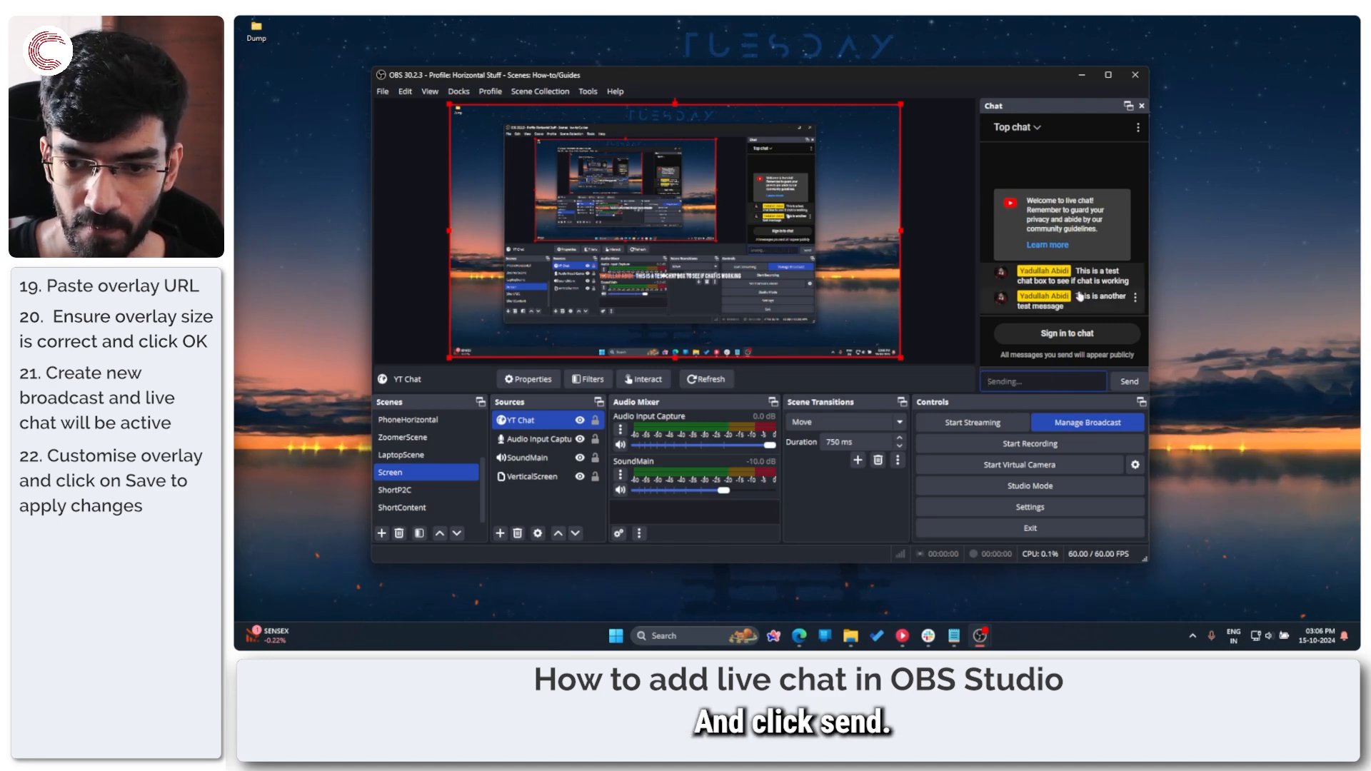
Step: Move the YT Chat overlay so its messages sit in the lower-right corner of the scene canvas
{"action": "left_click_drag", "start_coordinate": [664, 278], "coordinate": [837, 335]}
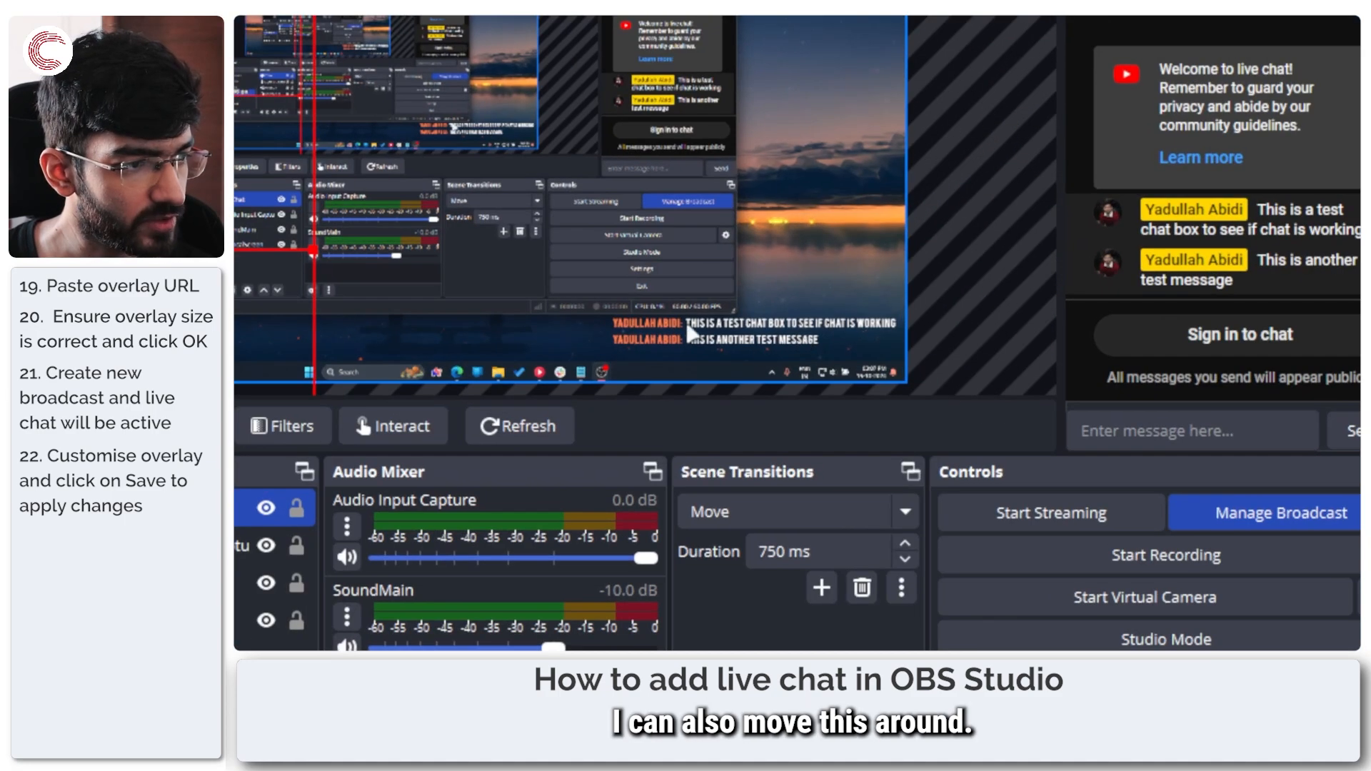
Step: Send the separate messages "Chat messages", "As", "I", "Type" and "Them" in the docked YouTube chat
{"action": "left_click", "coordinate": [1140, 424]}
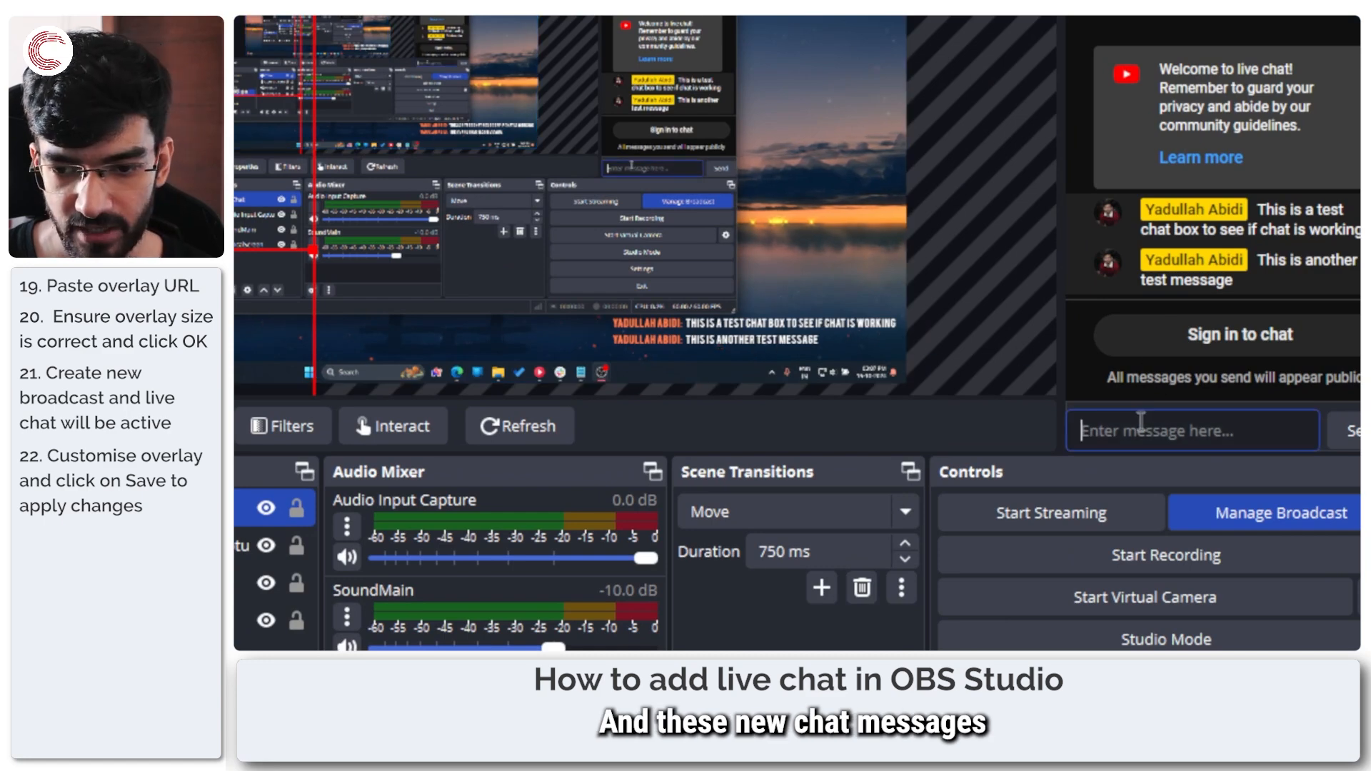
{"action": "type", "text": "Chat messages"}
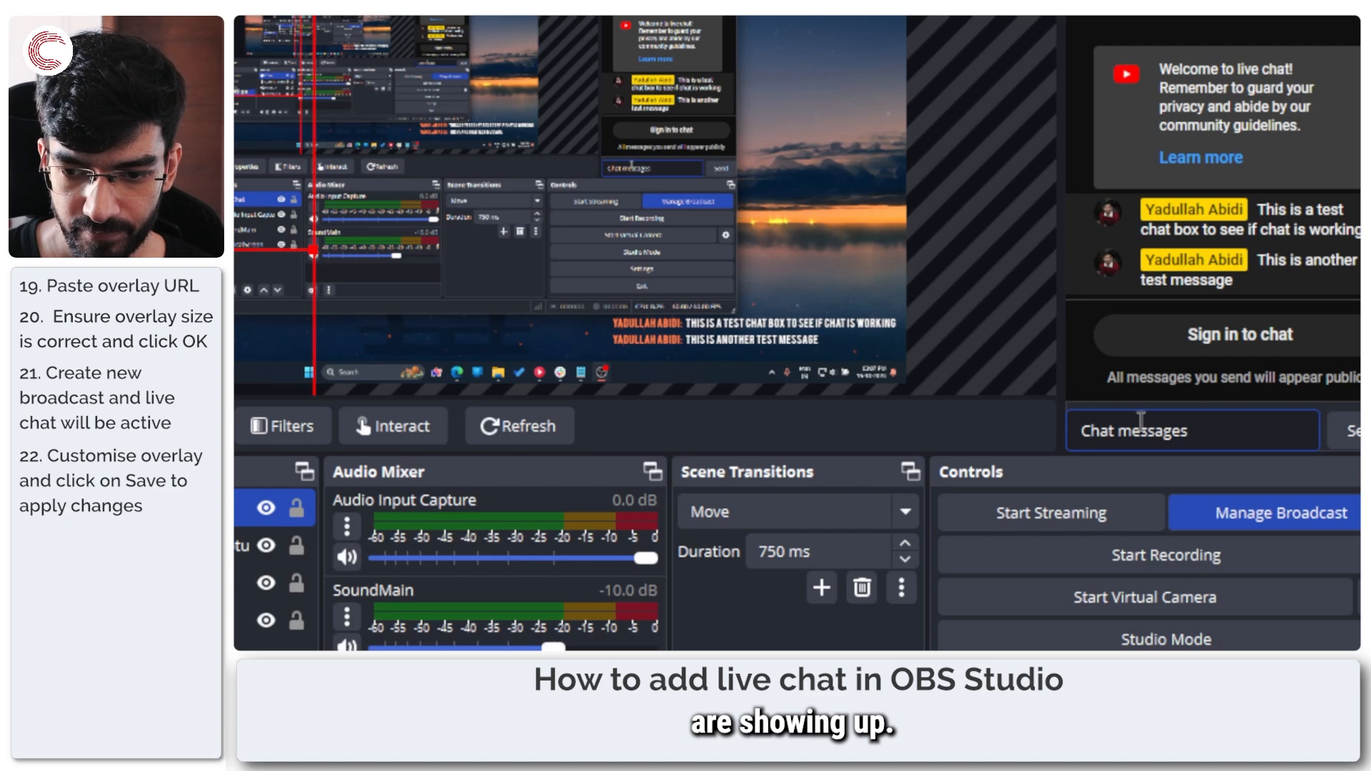
{"action": "key", "text": "Return"}
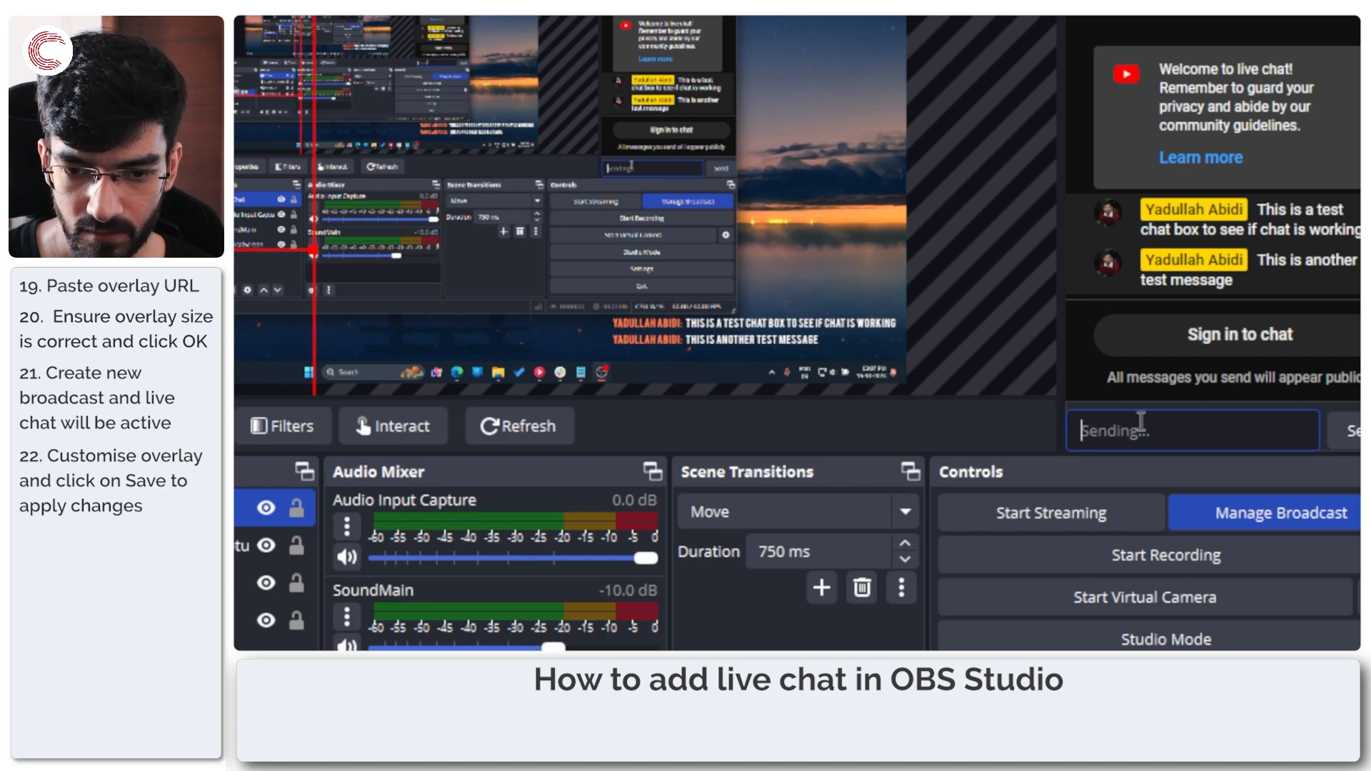
{"action": "type", "text": "I"}
{"action": "key", "text": "Return"}
{"action": "type", "text": "Type"}
{"action": "key", "text": "Return"}
{"action": "type", "text": "Them"}
{"action": "key", "text": "Return"}
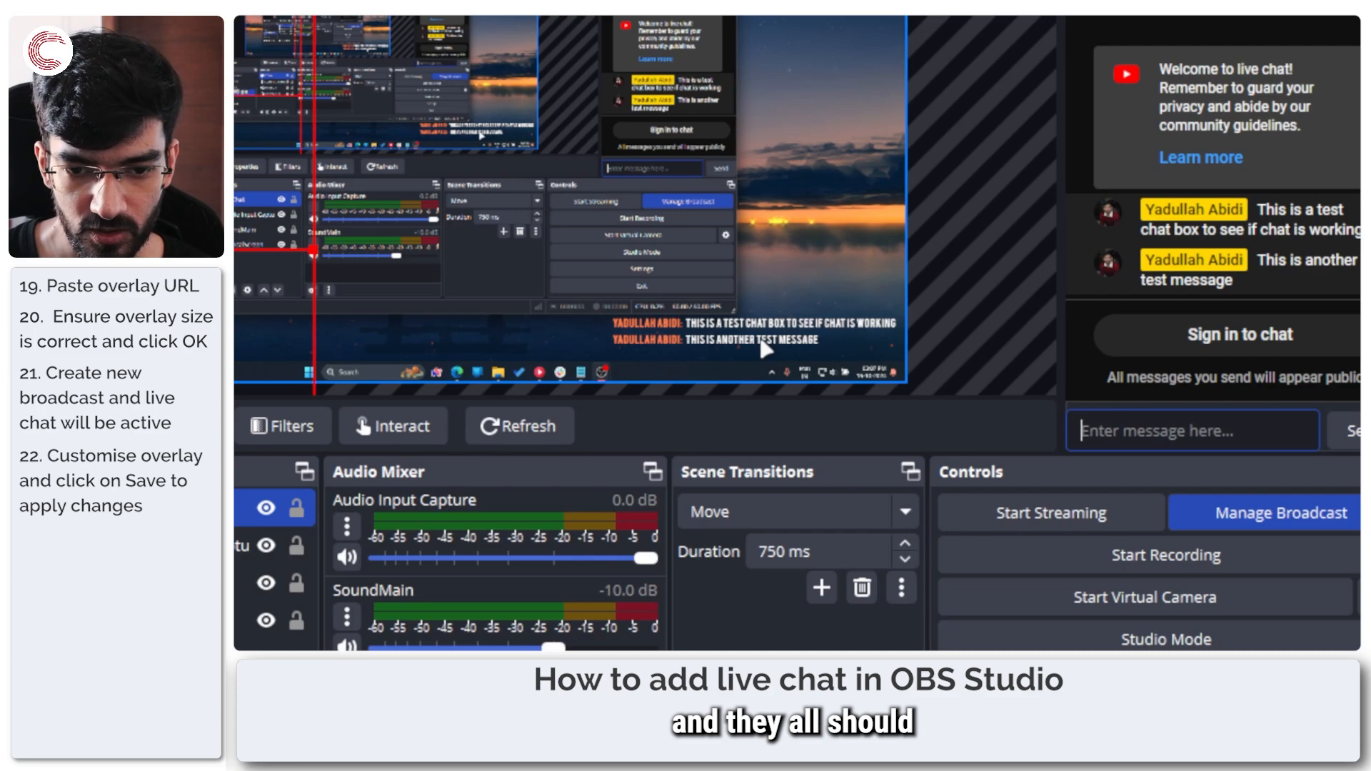
Step: Reposition the YT Chat overlay on the scene canvas, shifting it up and then back down so its messages sit just above the captured taskbar
{"action": "left_click_drag", "start_coordinate": [768, 347], "coordinate": [751, 299]}
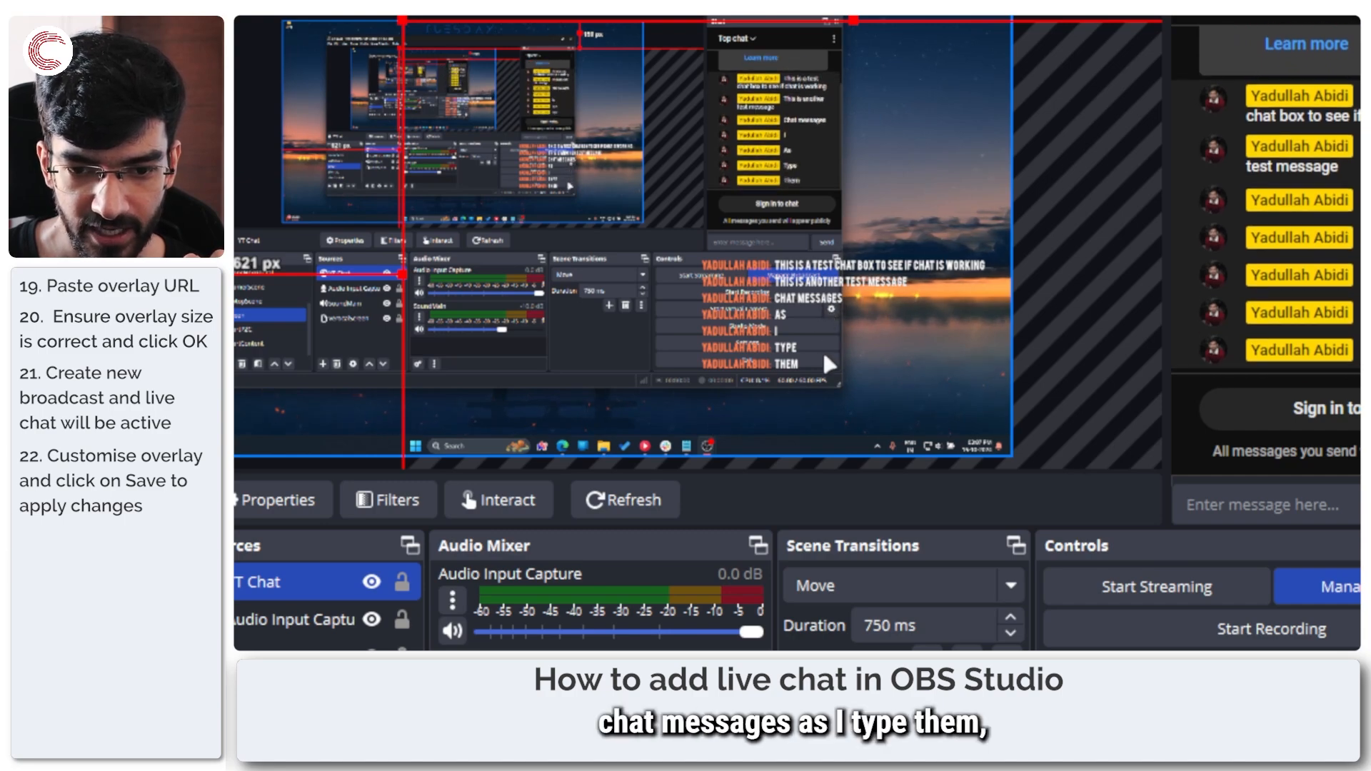
{"action": "left_click_drag", "start_coordinate": [830, 342], "coordinate": [838, 414]}
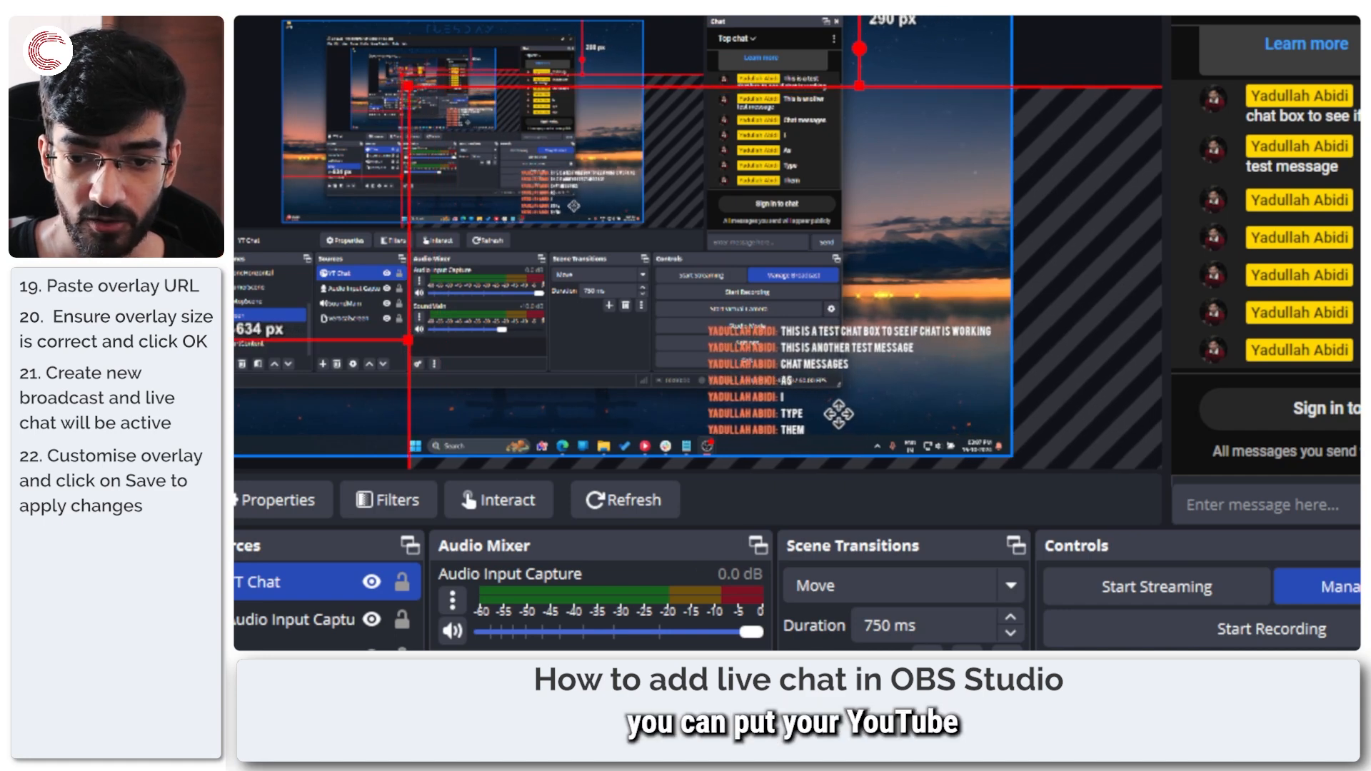